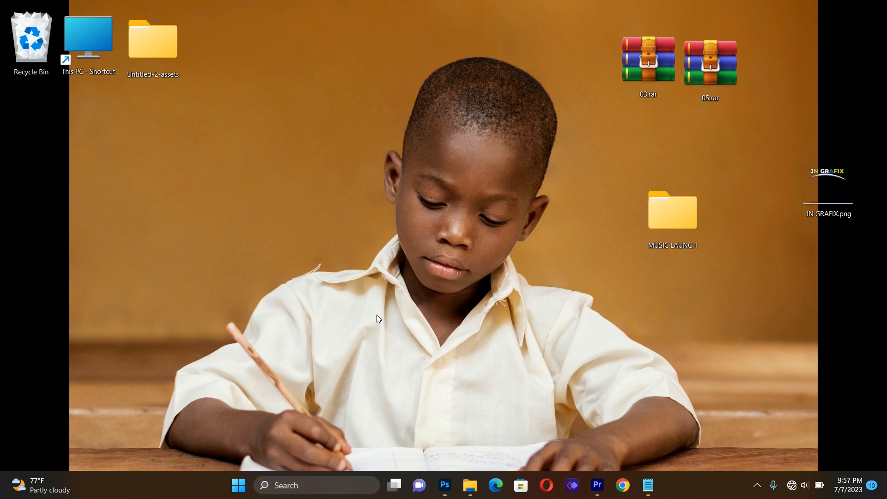
- Start a new document from the recent 1100 × 1100 px, 300 ppi preset
click(445, 492)
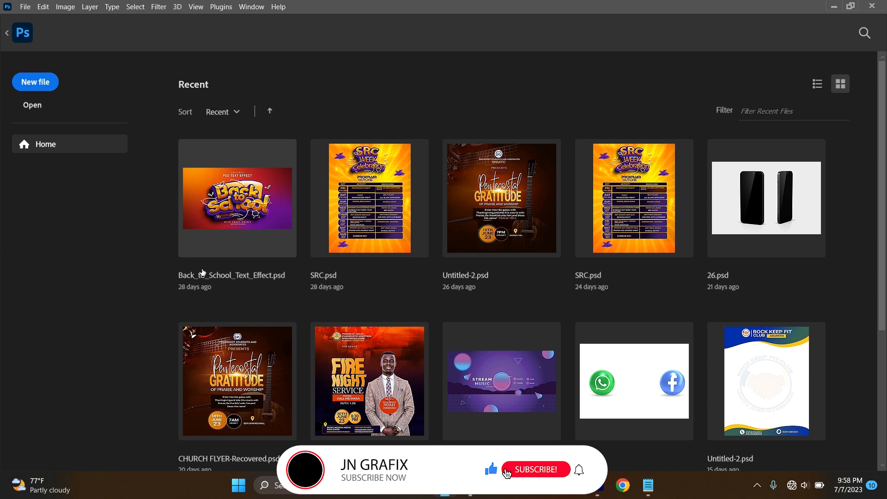
click(36, 85)
click(591, 131)
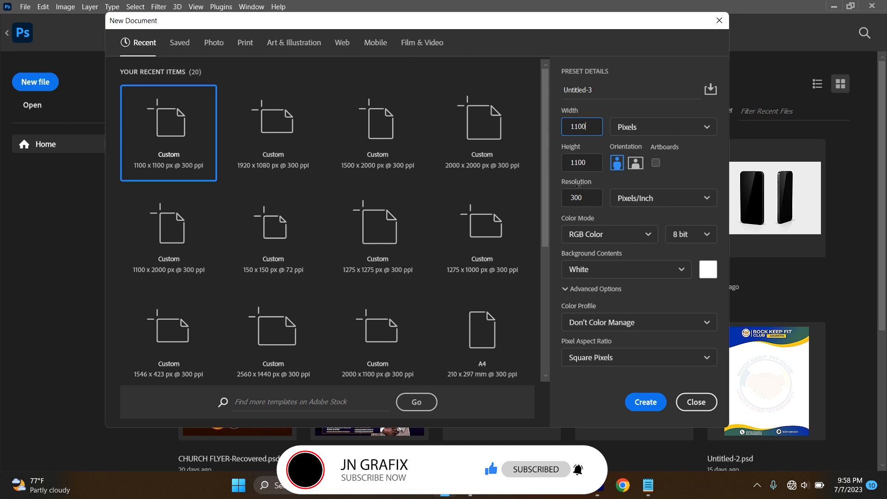
- Name the 1100 × 1100 px document 'ALBUM LABEL' and create it
click(589, 164)
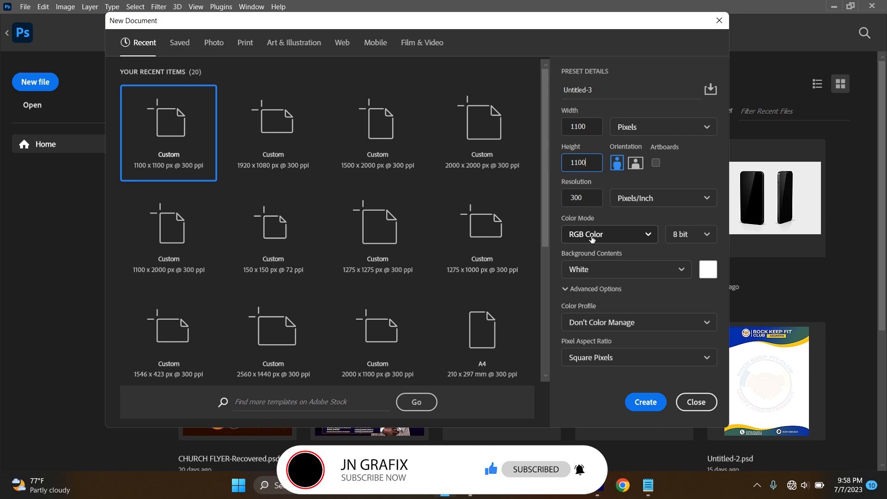
click(608, 90)
key(BackSpace)
key(BackSpace)
key(BackSpace)
key(BackSpace)
key(BackSpace)
key(BackSpace)
key(BackSpace)
key(BackSpace)
key(BackSpace)
key(BackSpace)
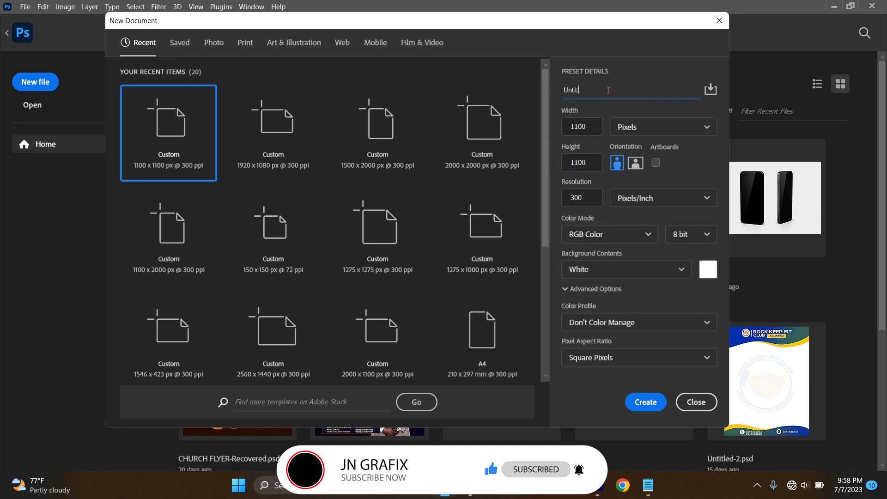
text(AL)
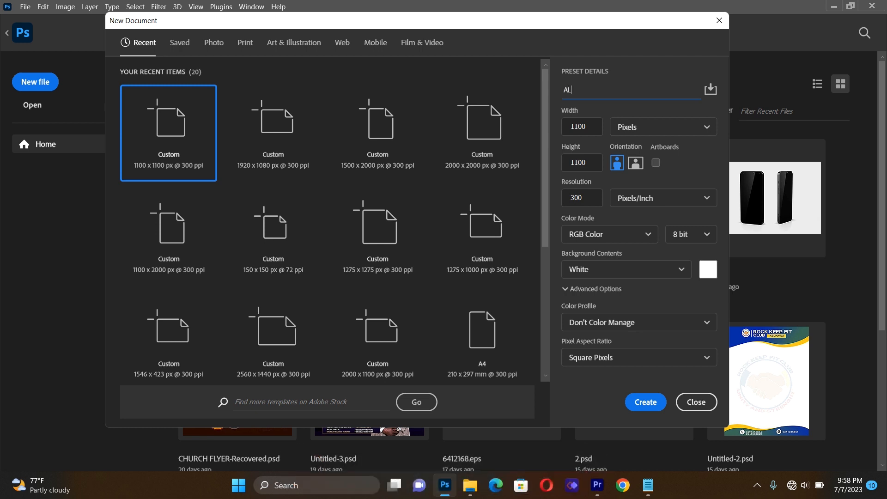
text(BUM LABEL)
click(638, 396)
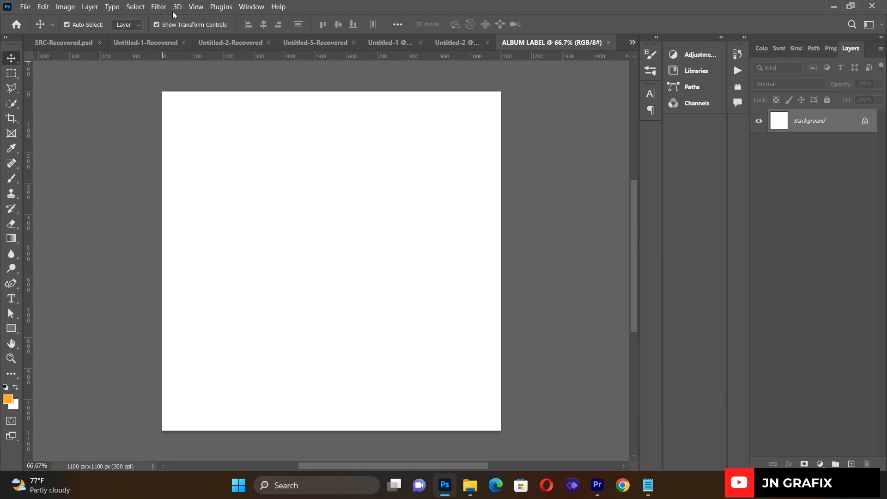
- Add a guide layout of 2 columns, 2 rows, 20 px gutters and 100 px margins
click(196, 7)
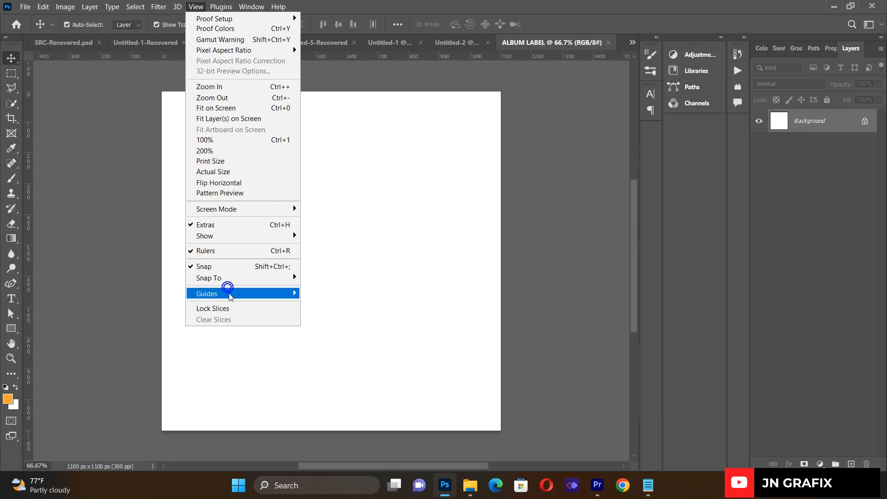
click(228, 293)
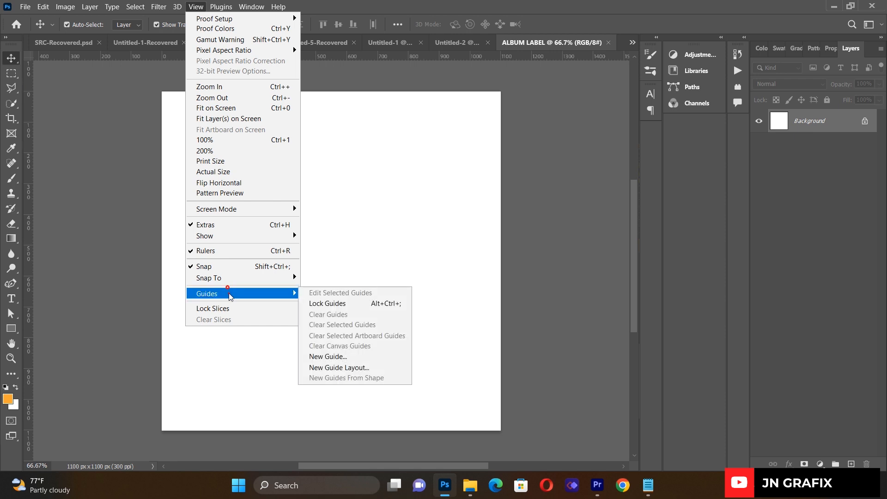
click(334, 367)
drag(389, 175, 594, 148)
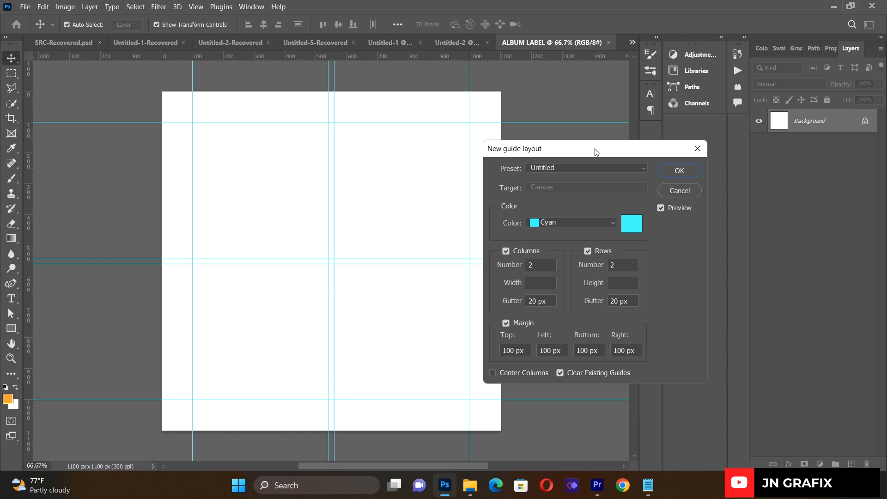
click(667, 171)
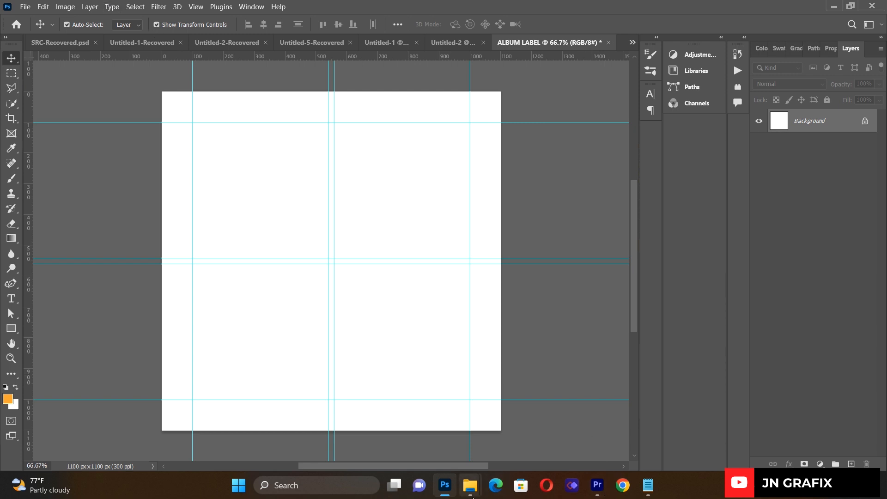
mouse_move(472, 496)
click(331, 443)
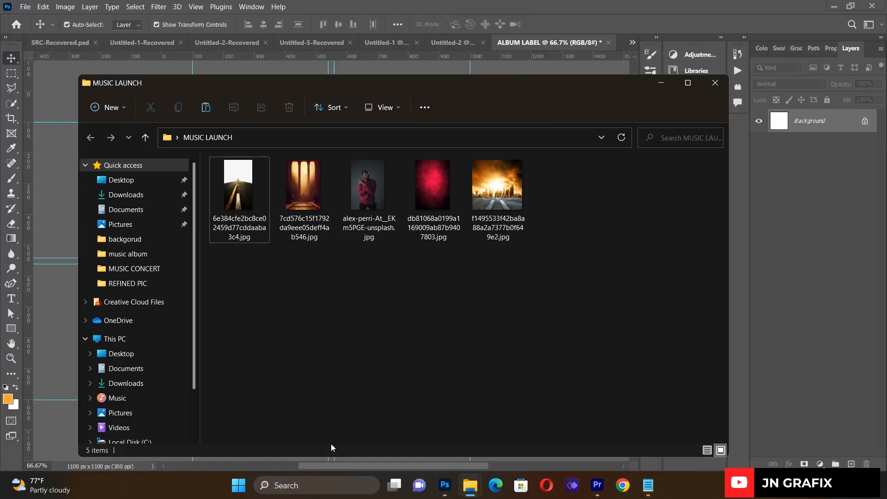
click(715, 83)
click(649, 484)
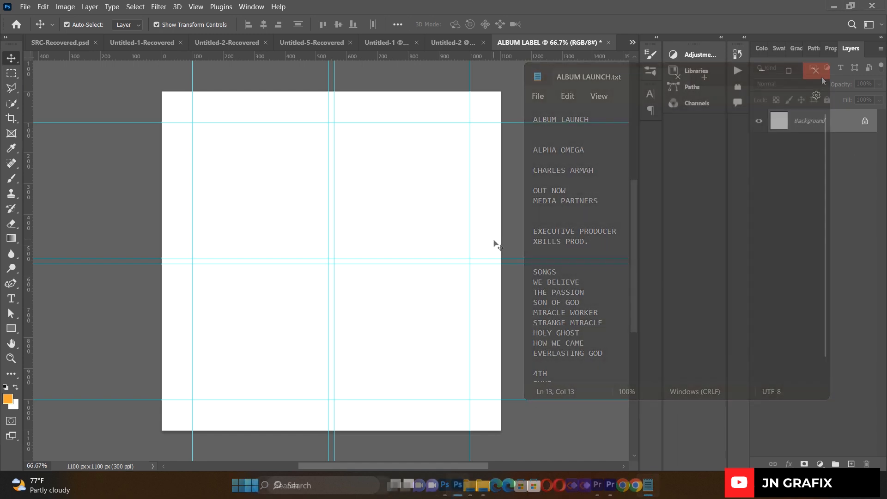
click(26, 7)
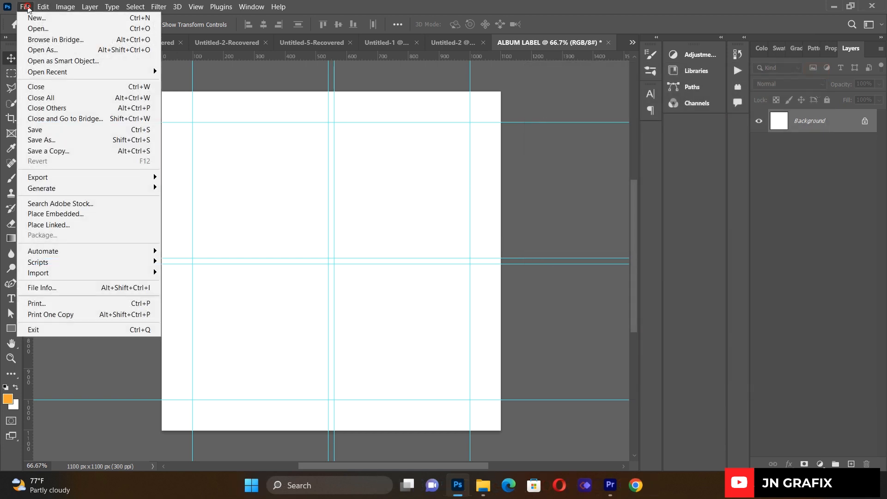
- Place the red texture from Desktop > MUSIC LAUNCH, stretched to 47.09% to cover the canvas
click(74, 225)
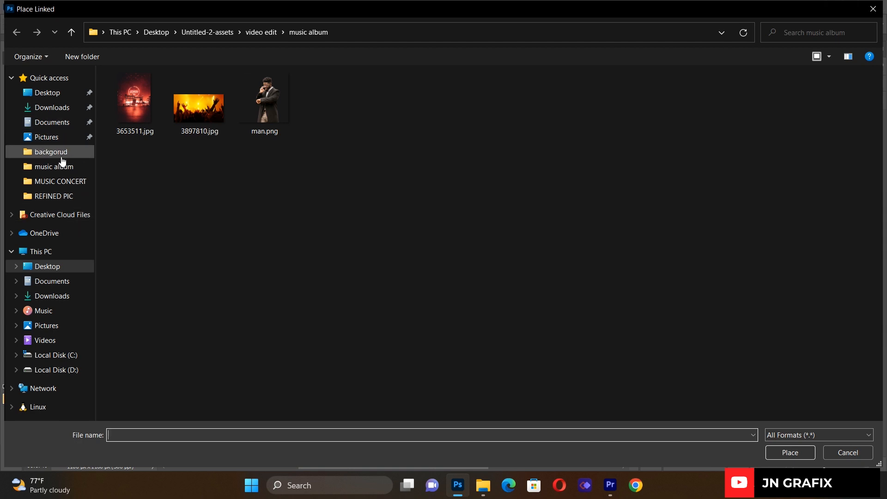
click(59, 96)
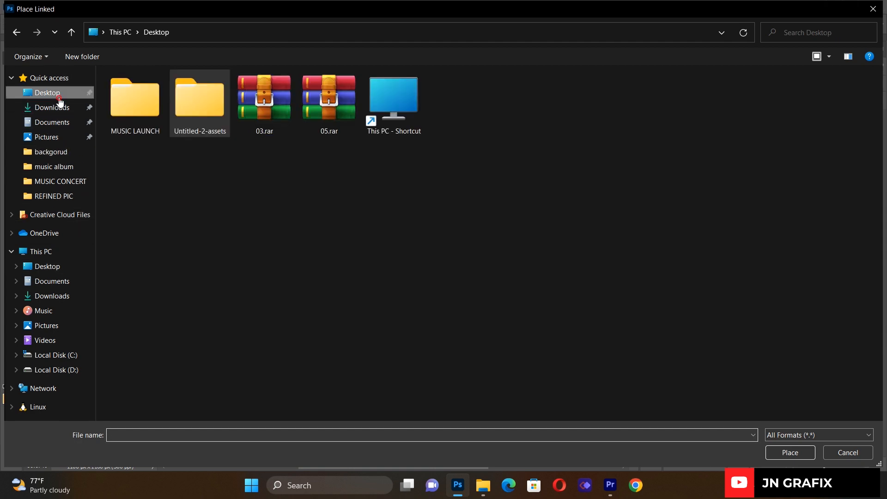
double_click(141, 106)
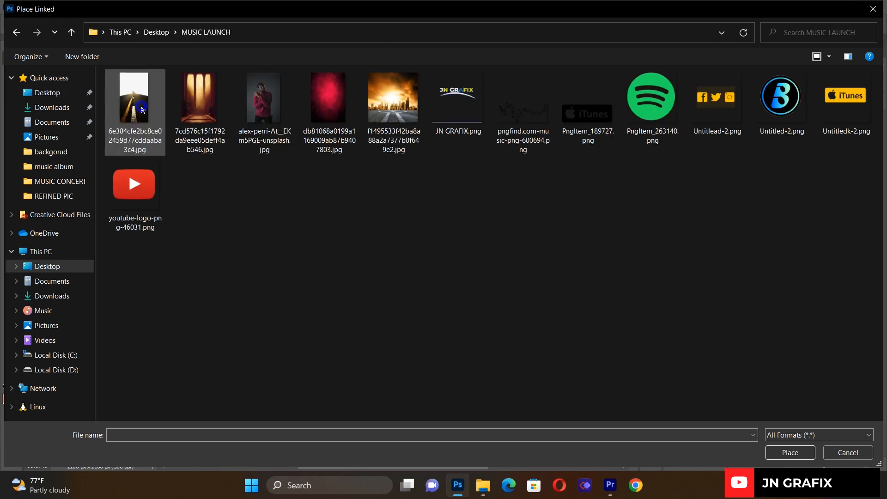
double_click(318, 118)
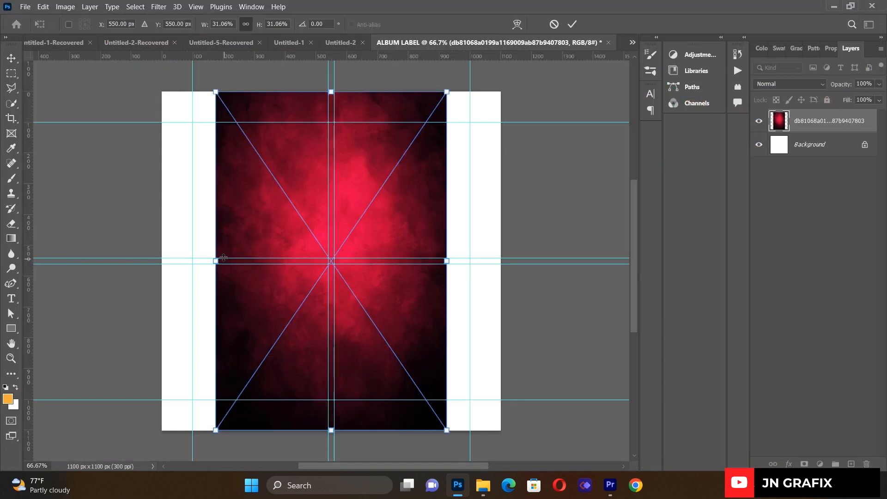
drag(215, 261, 162, 262)
drag(446, 264, 512, 264)
drag(420, 234, 427, 243)
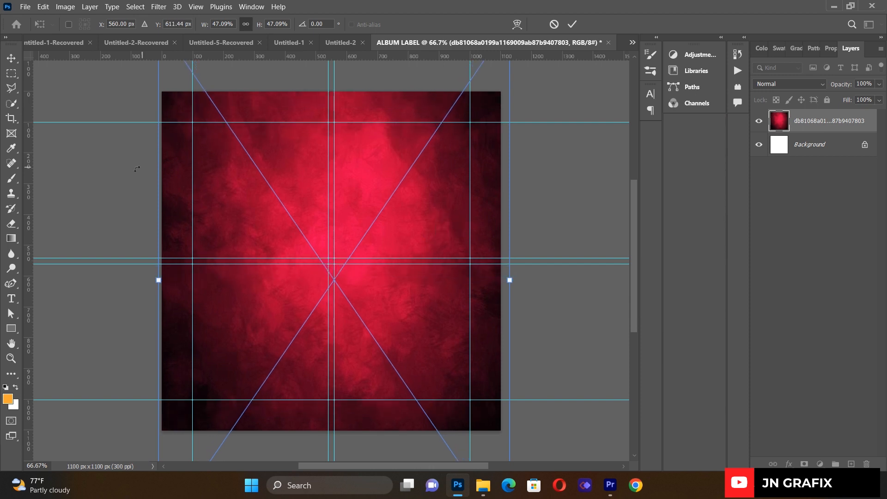
key(Return)
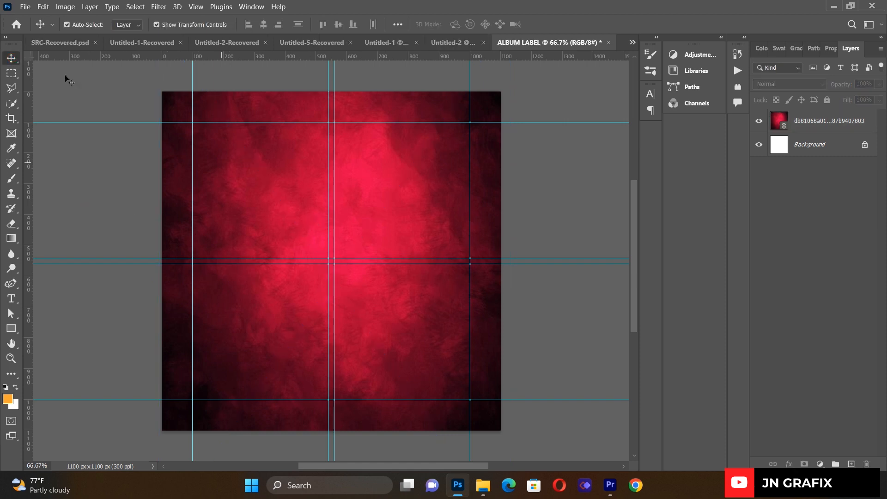
click(25, 7)
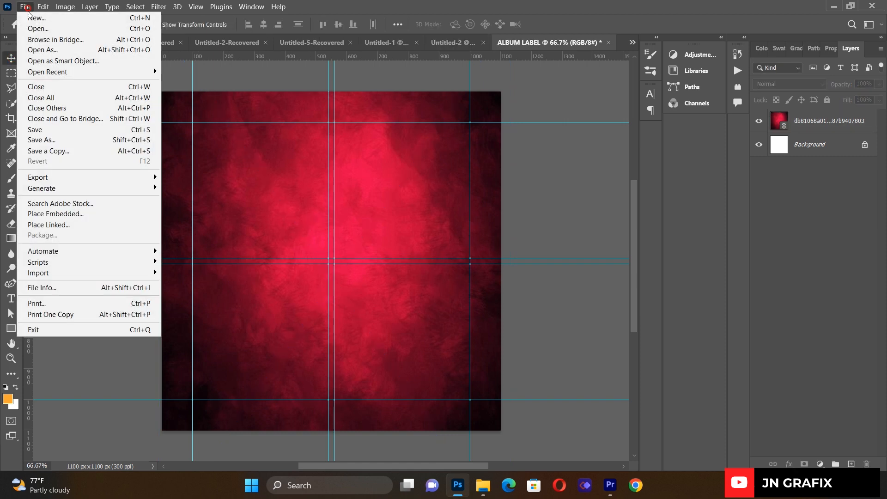
- Place the road photo as a linked image stretched to the full canvas width
click(55, 225)
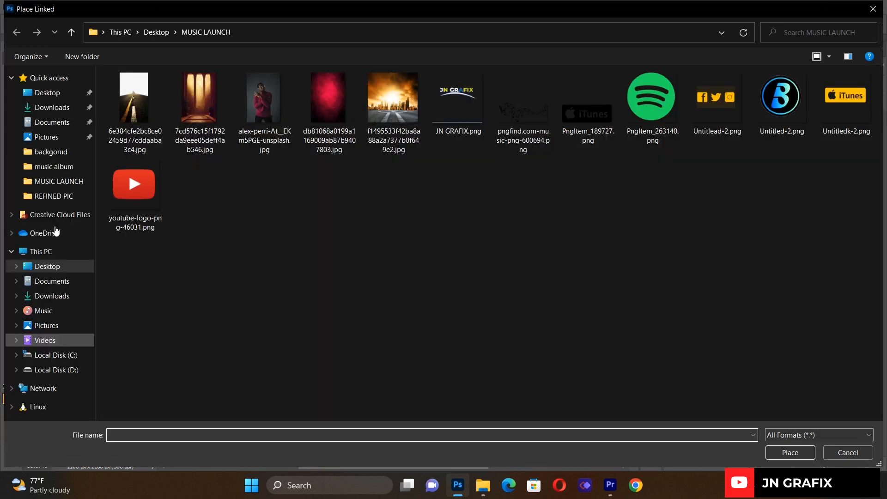
double_click(134, 92)
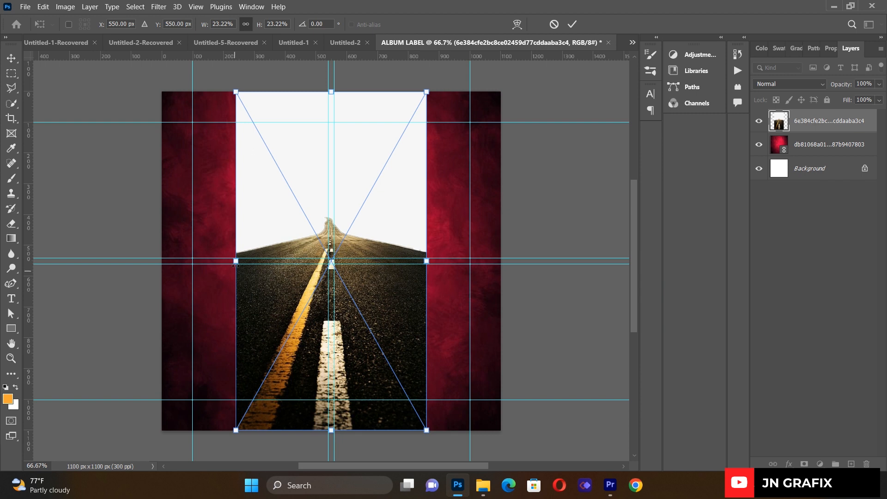
drag(235, 262, 161, 262)
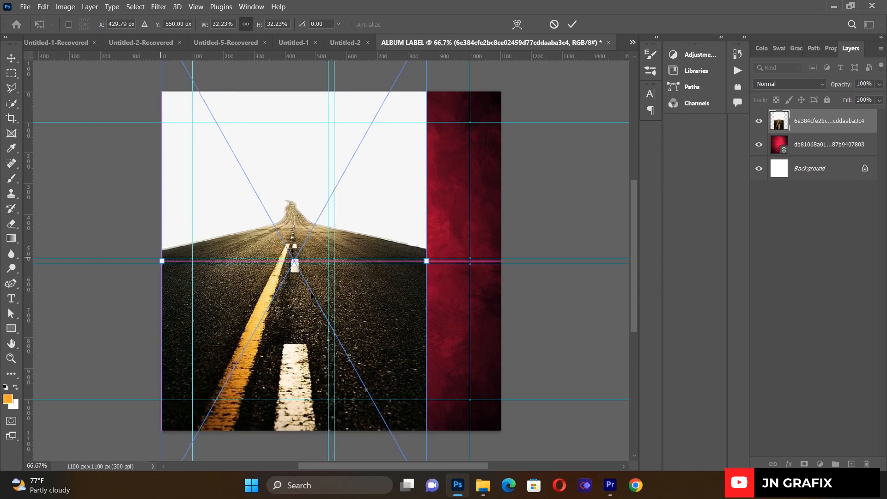
drag(431, 263, 503, 267)
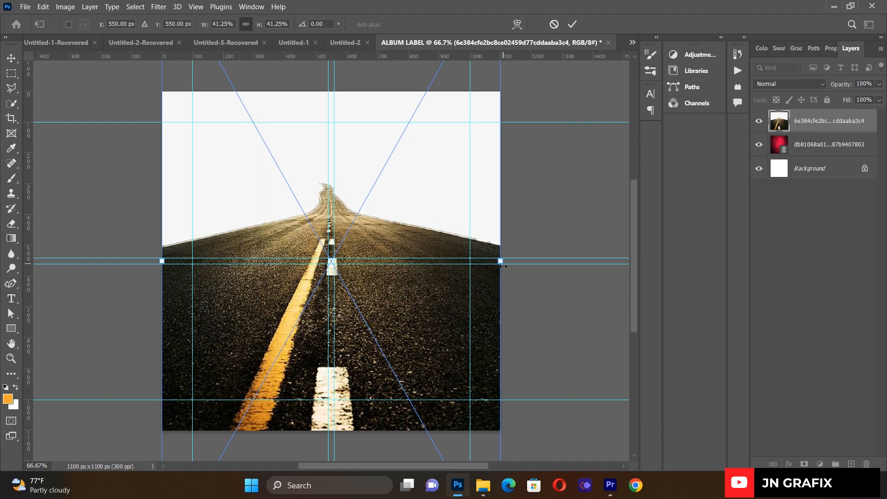
click(11, 58)
click(204, 180)
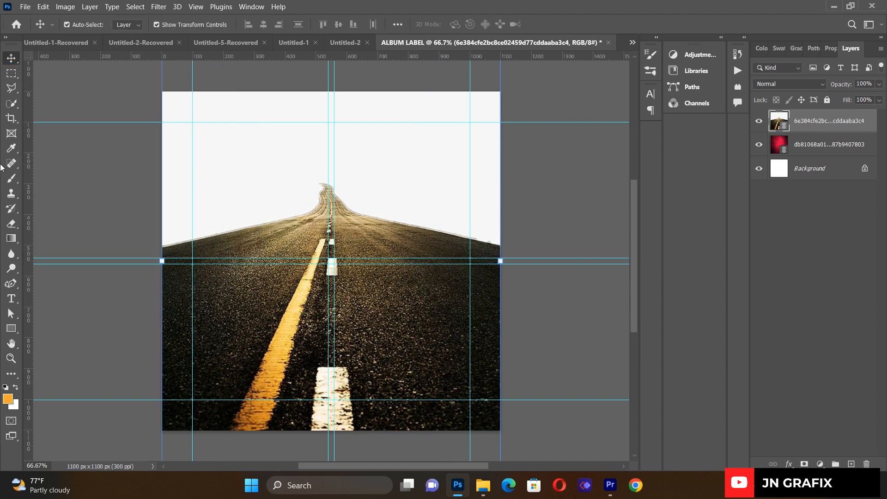
- Quick-select the road and add a layer mask hiding the white sky
click(11, 109)
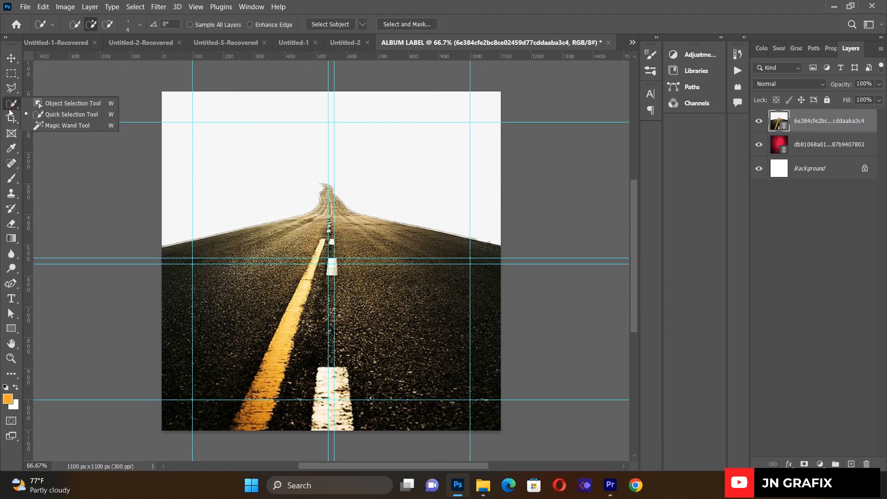
click(46, 114)
click(332, 25)
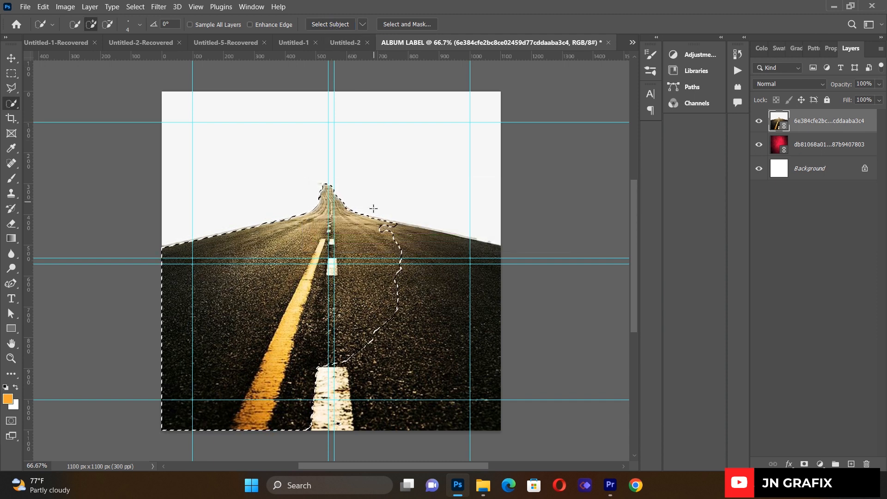
mouse_move(379, 233)
mouse_down()
mouse_move(455, 268)
mouse_move(482, 315)
mouse_move(422, 358)
mouse_move(417, 325)
mouse_move(380, 435)
mouse_up()
mouse_move(345, 368)
mouse_down()
mouse_move(358, 398)
mouse_move(372, 342)
mouse_move(318, 404)
mouse_move(312, 379)
mouse_move(320, 387)
mouse_up()
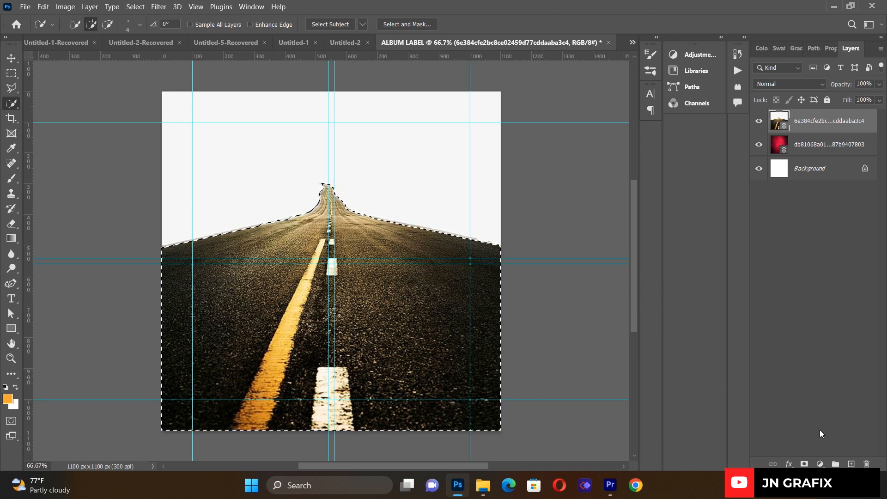
click(804, 464)
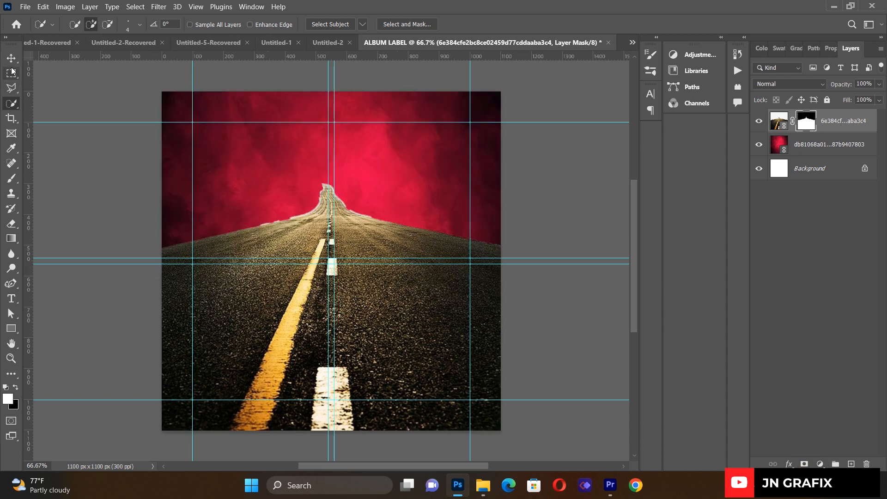
- Reposition and resize the masked road layer so it spans past the canvas edges
key(v)
drag(367, 287, 370, 250)
drag(503, 226, 470, 228)
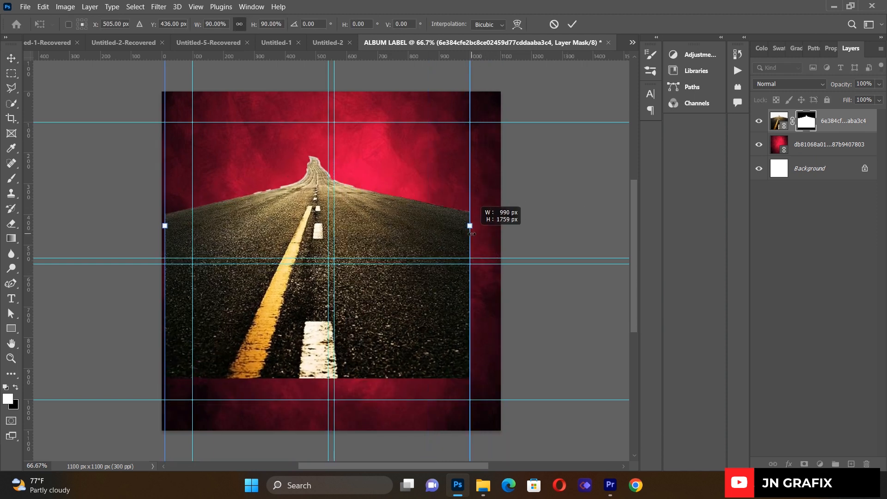
drag(398, 322, 394, 416)
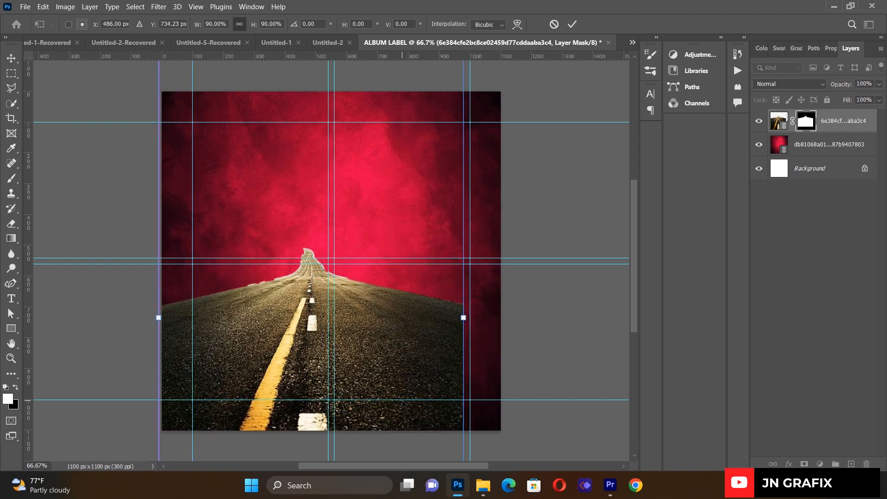
drag(489, 324, 511, 323)
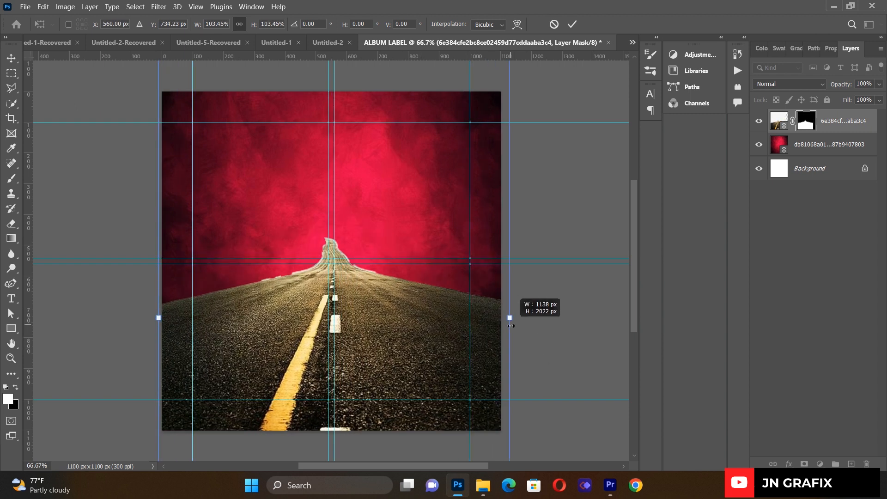
drag(359, 330, 359, 347)
key(Return)
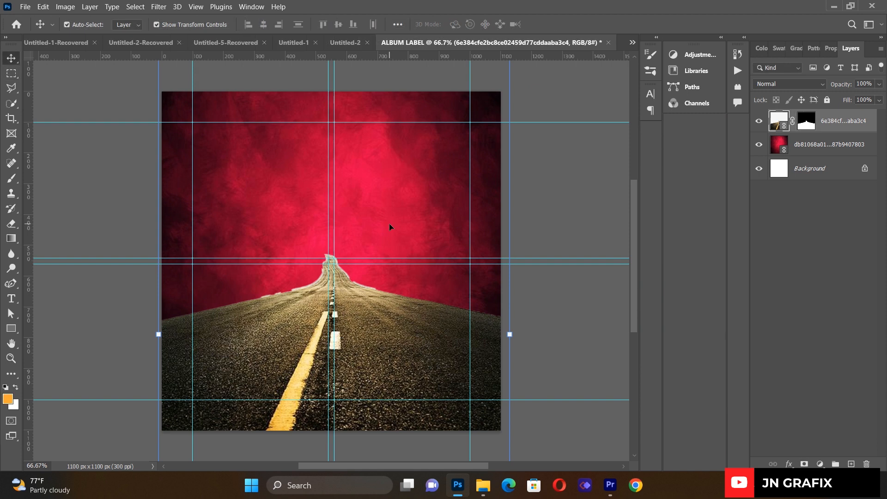
- Convert the road to black and white and set its blend mode to Hard Light
key(ctrl+alt+shift+b)
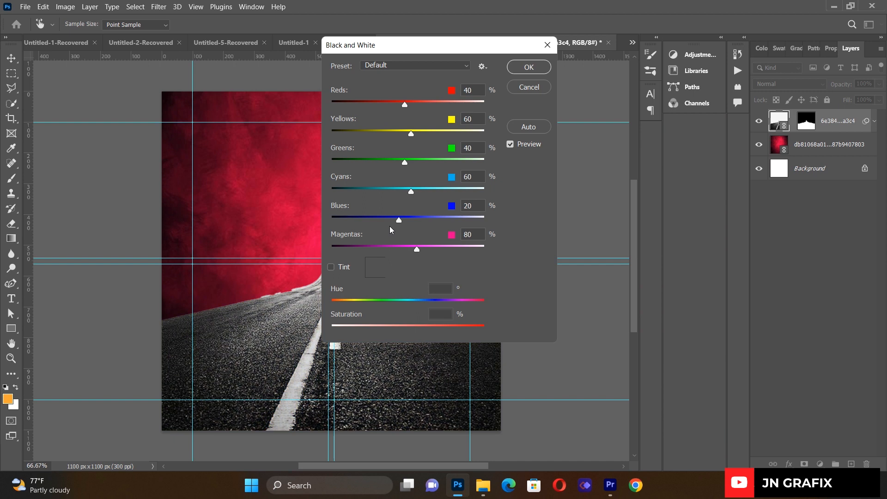
click(515, 69)
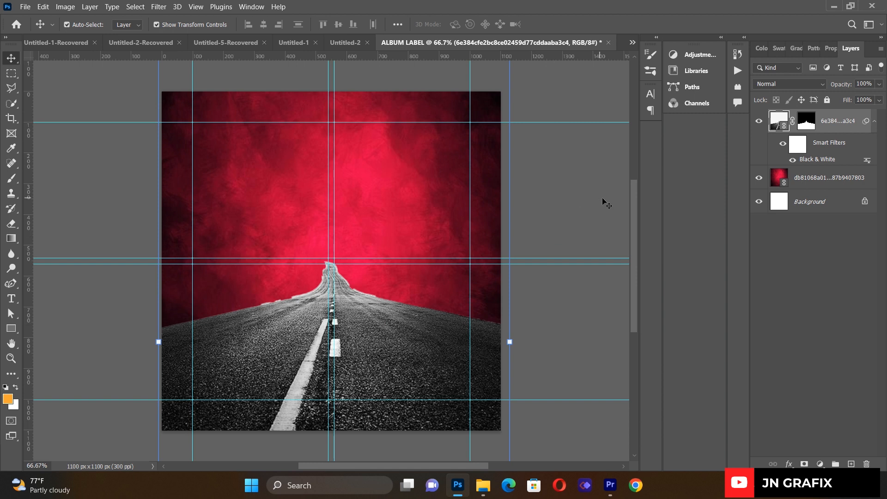
click(780, 82)
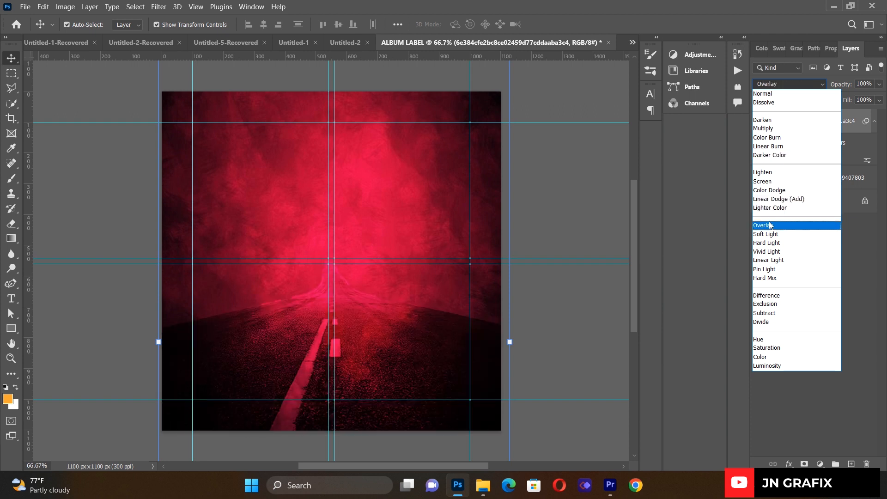
click(767, 246)
drag(383, 352, 376, 389)
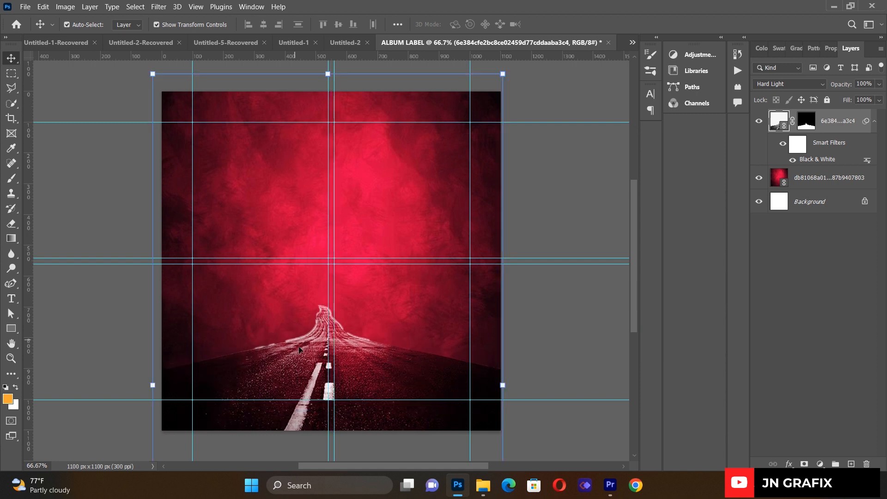
- Rasterize the road layer and erase its distant peak with the Eraser
click(12, 224)
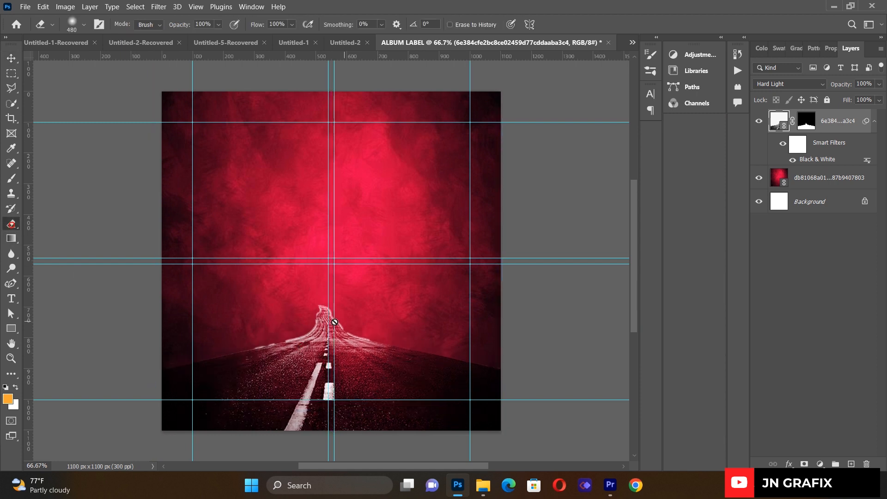
click(333, 322)
click(374, 189)
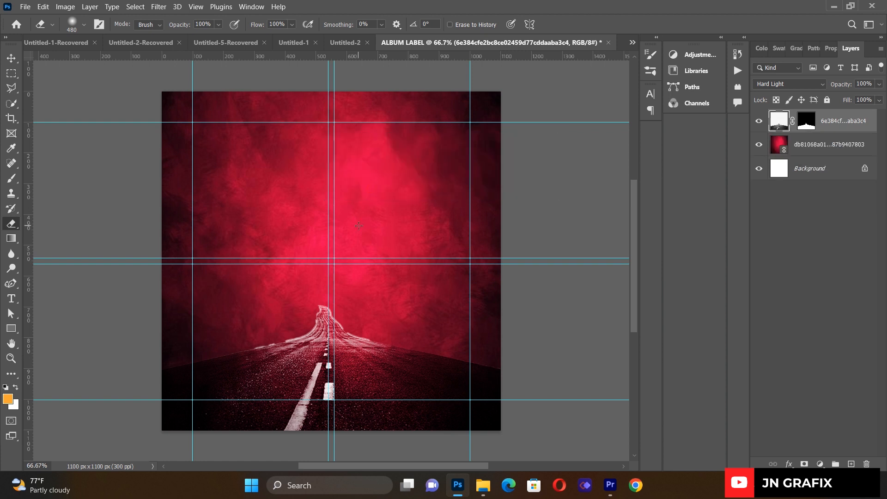
mouse_move(298, 269)
mouse_down()
mouse_move(402, 293)
mouse_move(274, 296)
mouse_move(271, 310)
mouse_move(270, 291)
mouse_up()
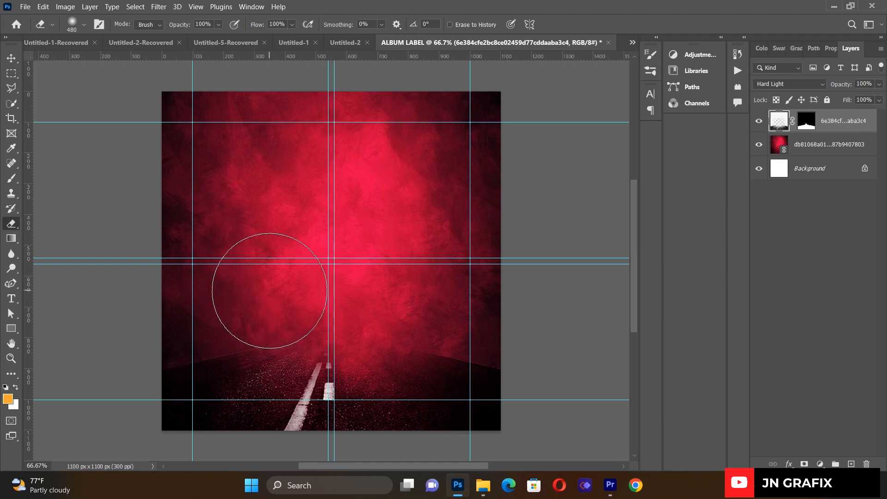
click(11, 58)
click(76, 176)
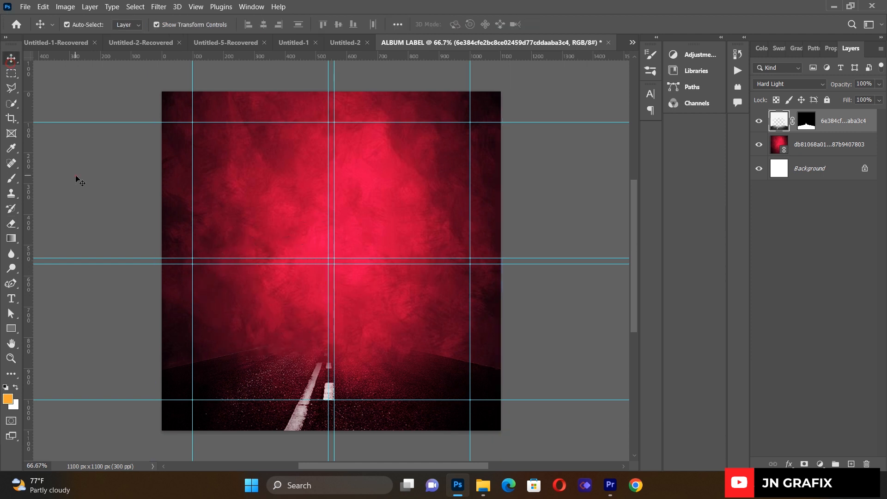
click(26, 6)
- Place the golden city skyline photo over the cover and select its layer
click(68, 225)
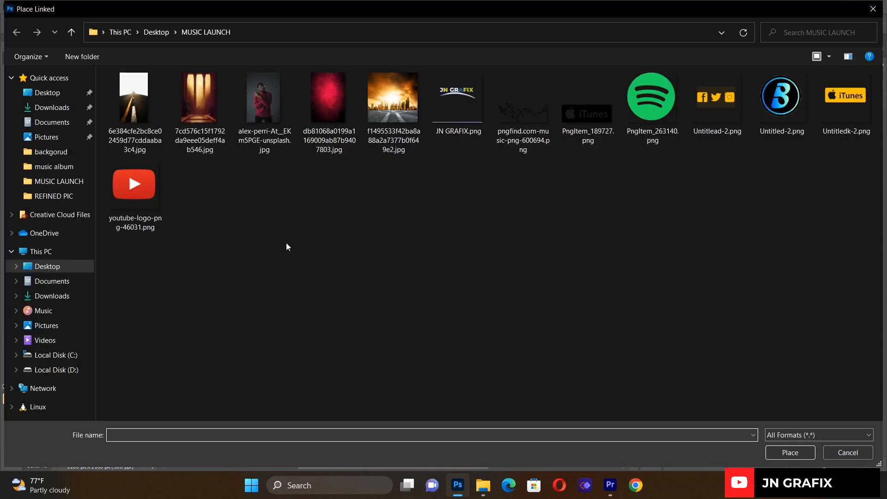
double_click(380, 125)
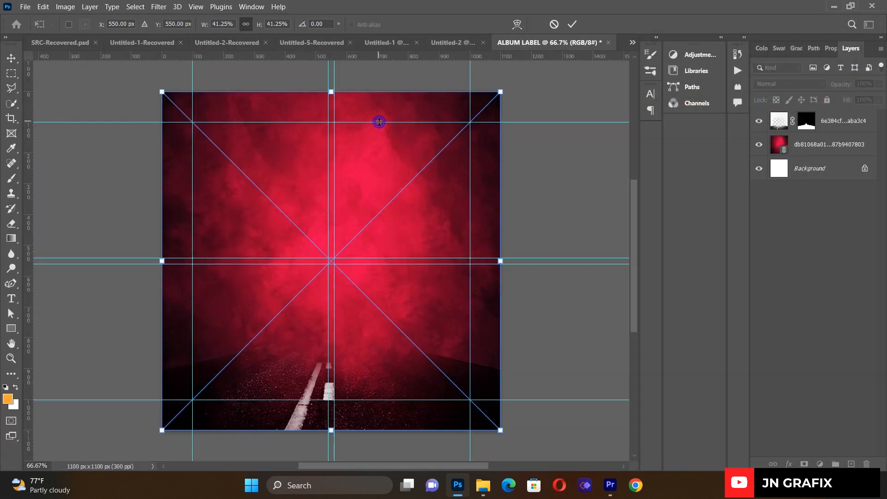
click(11, 58)
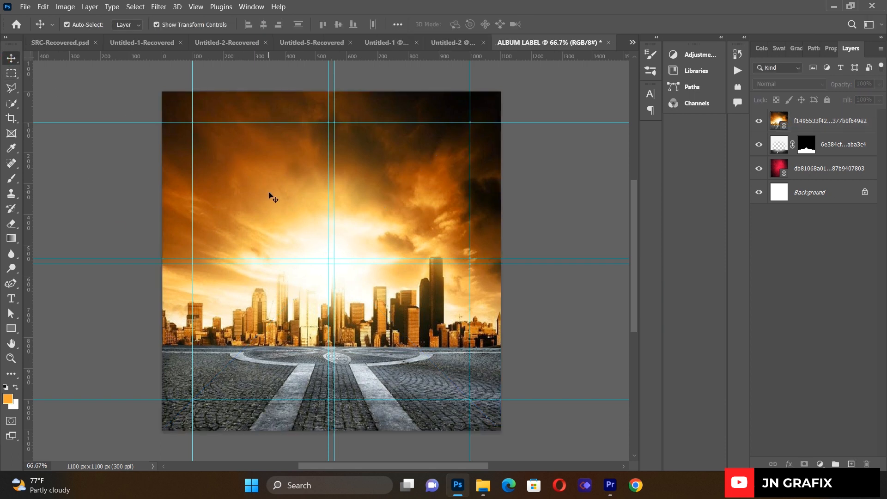
click(802, 129)
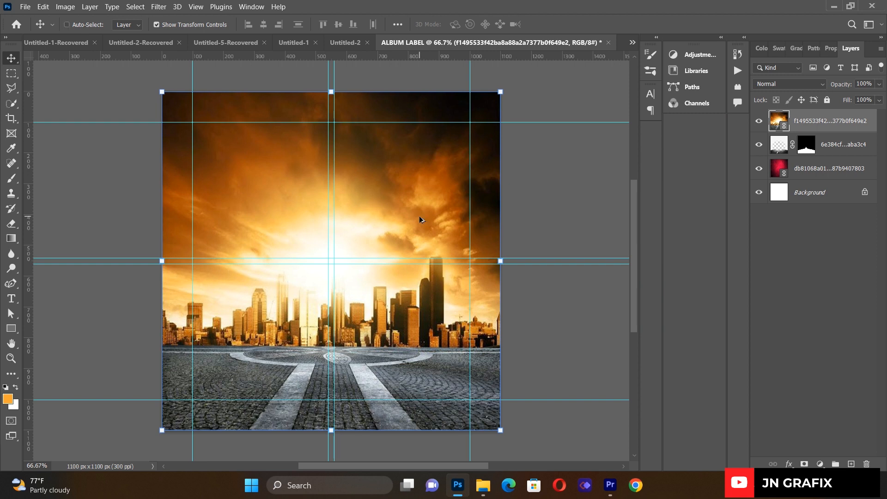
key(ctrl+alt+shift+b)
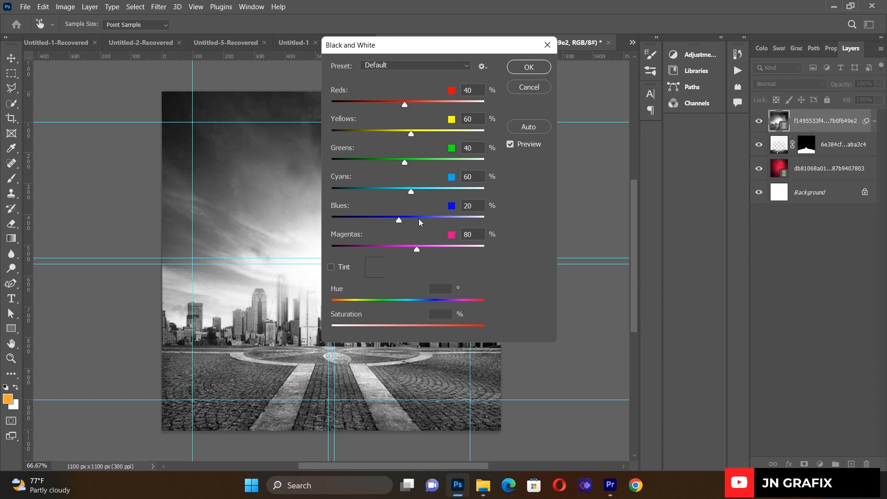
- Make the city skyline black and white, blend it in Overlay, and nudge it upward
click(529, 67)
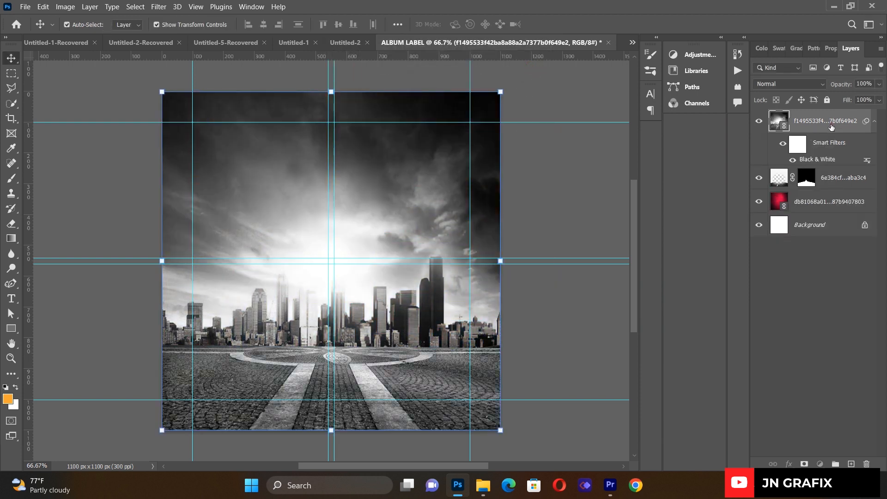
click(775, 85)
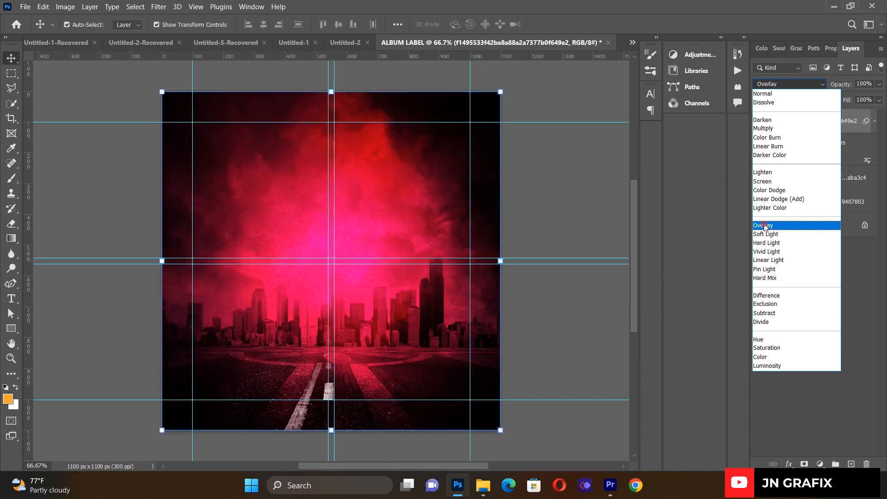
click(764, 226)
drag(356, 362, 360, 322)
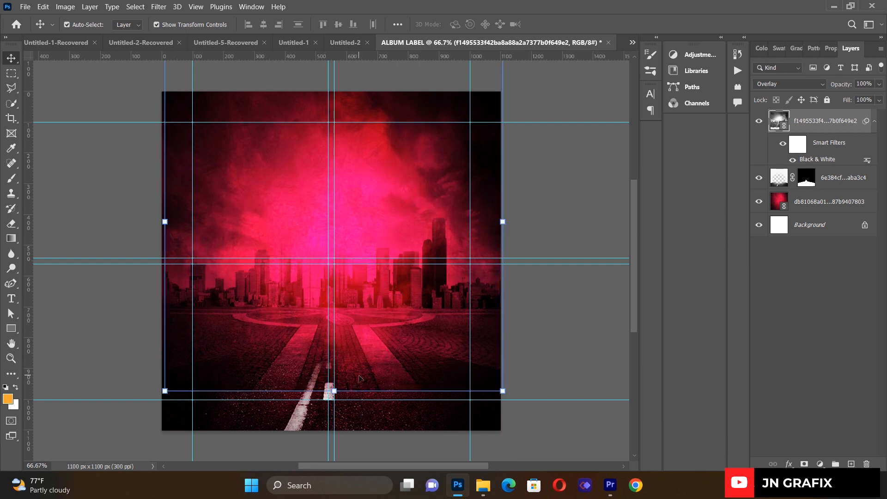
click(96, 309)
- Rasterize the city layer and erase its cloudy sky and part of the road
click(11, 223)
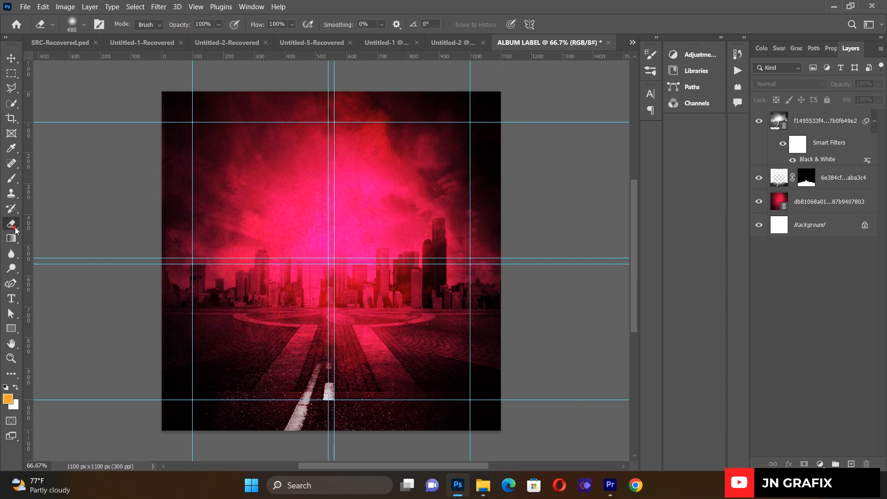
click(220, 367)
click(382, 188)
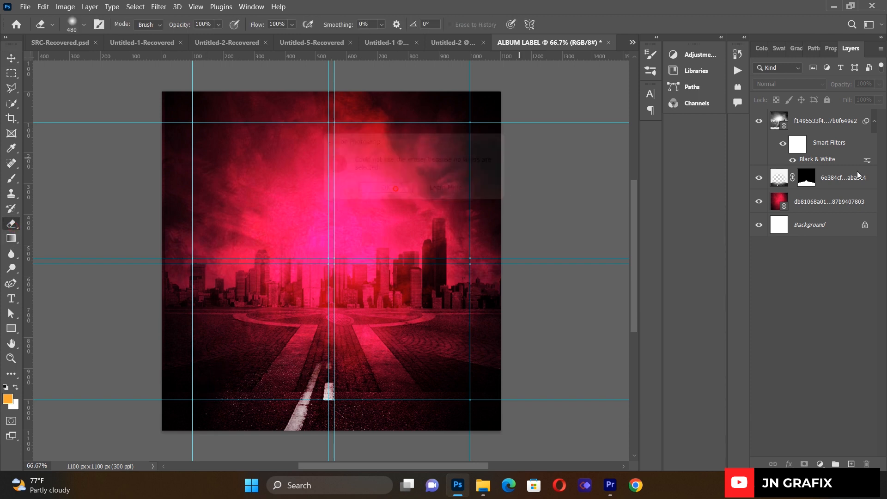
click(823, 117)
click(424, 315)
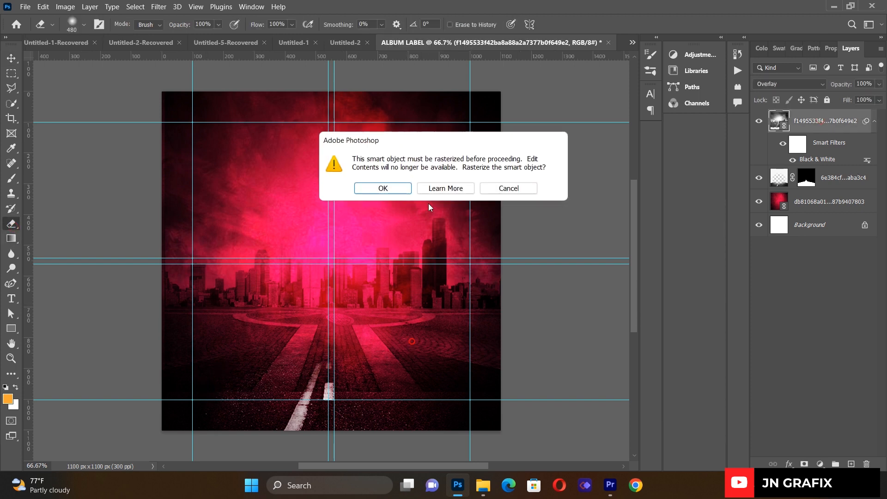
click(401, 196)
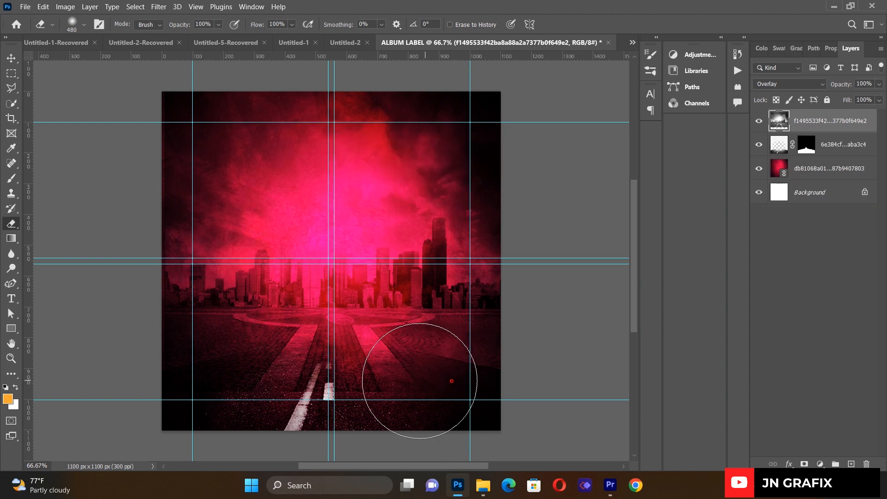
drag(368, 403, 323, 408)
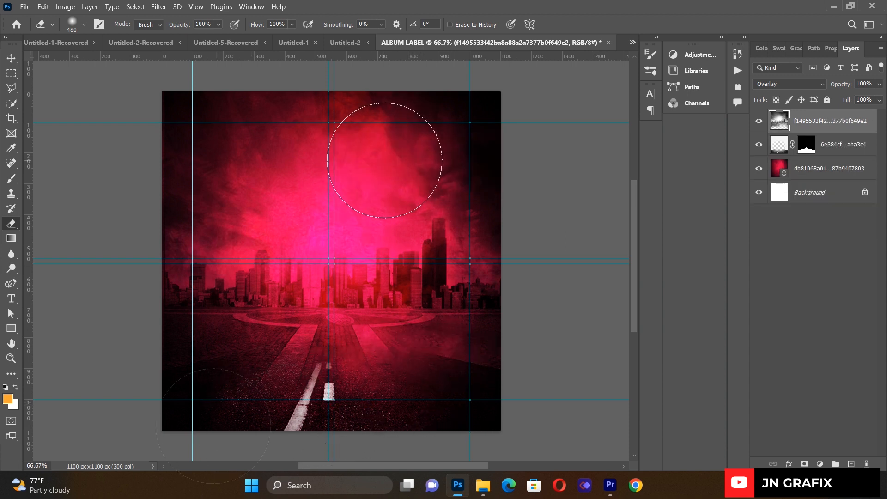
mouse_move(351, 154)
mouse_down()
mouse_move(257, 119)
mouse_move(311, 129)
mouse_move(432, 119)
mouse_move(429, 135)
mouse_move(231, 148)
mouse_move(311, 148)
mouse_move(256, 202)
mouse_move(158, 185)
mouse_up()
- Widen the city layer slightly leftward to 101.64% to cover the canvas edge
click(11, 58)
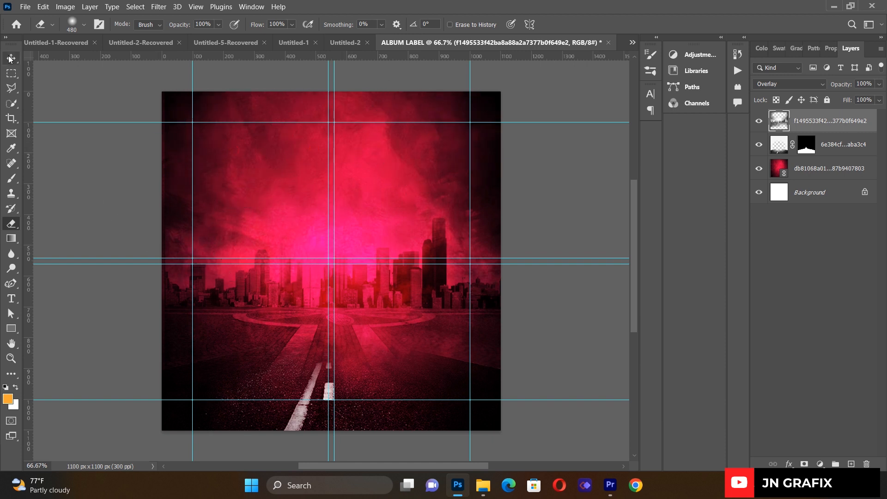
click(71, 191)
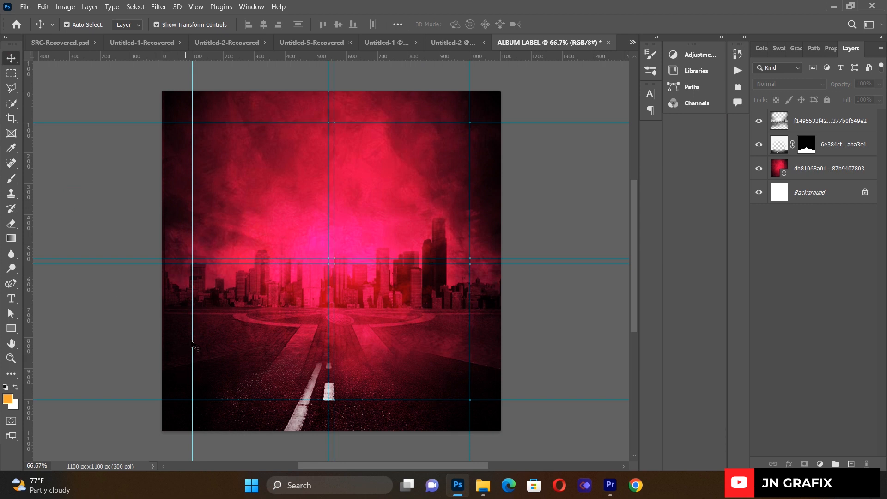
click(209, 341)
click(164, 226)
drag(158, 226, 152, 226)
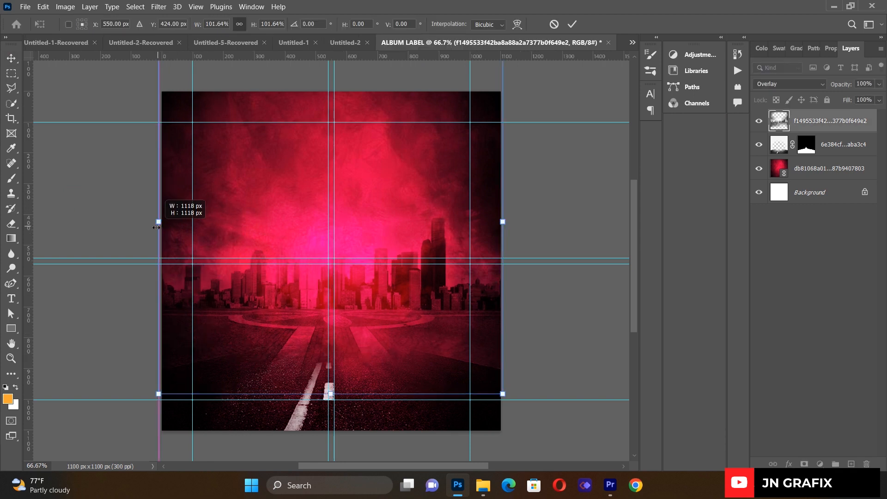
key(Return)
click(86, 185)
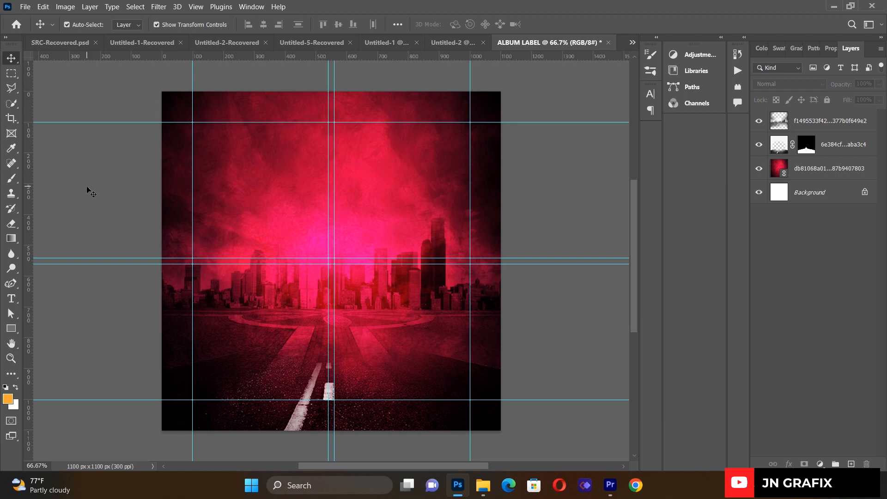
- Place the pillared hall image stretched to about 35.87% to span the canvas width
click(27, 7)
click(56, 225)
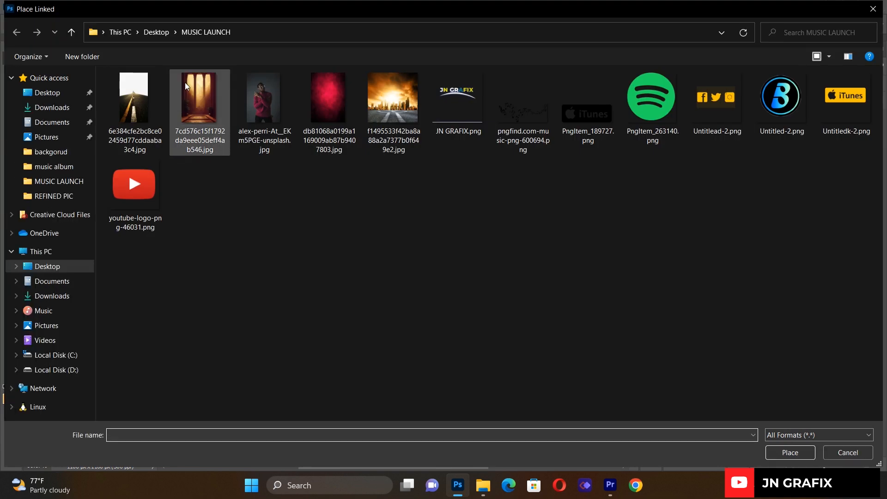
click(203, 97)
double_click(203, 96)
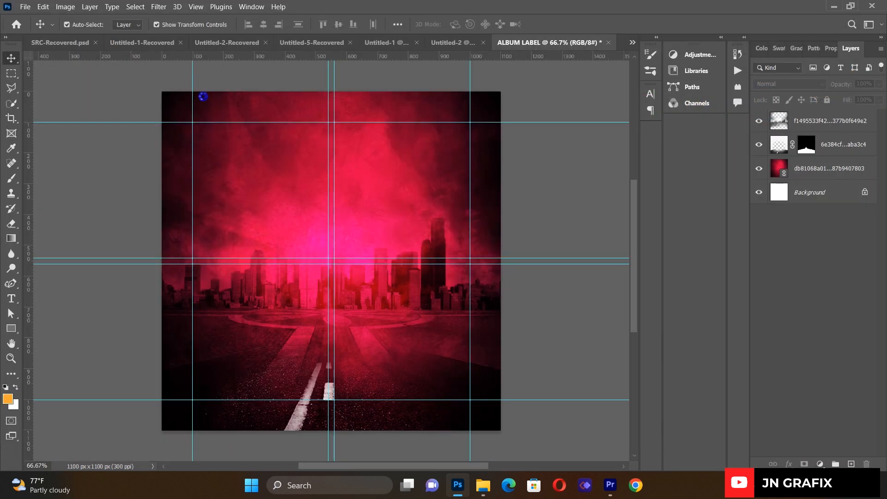
drag(216, 261, 162, 261)
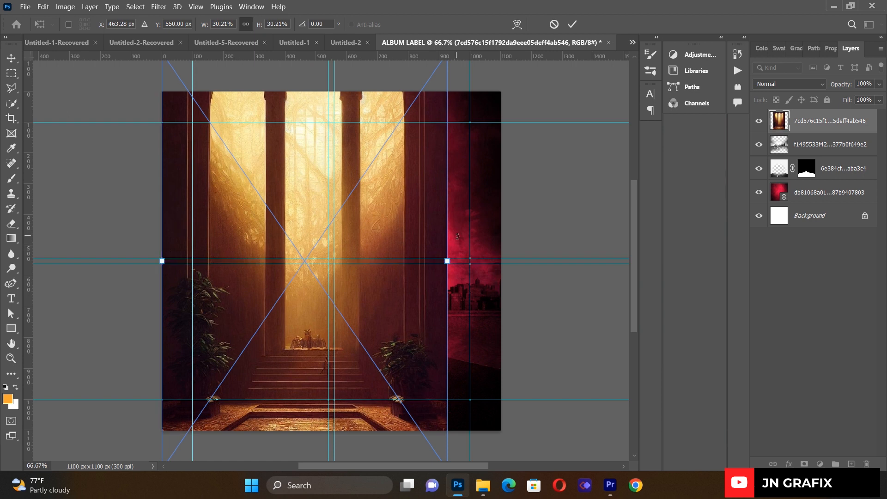
drag(447, 260, 501, 262)
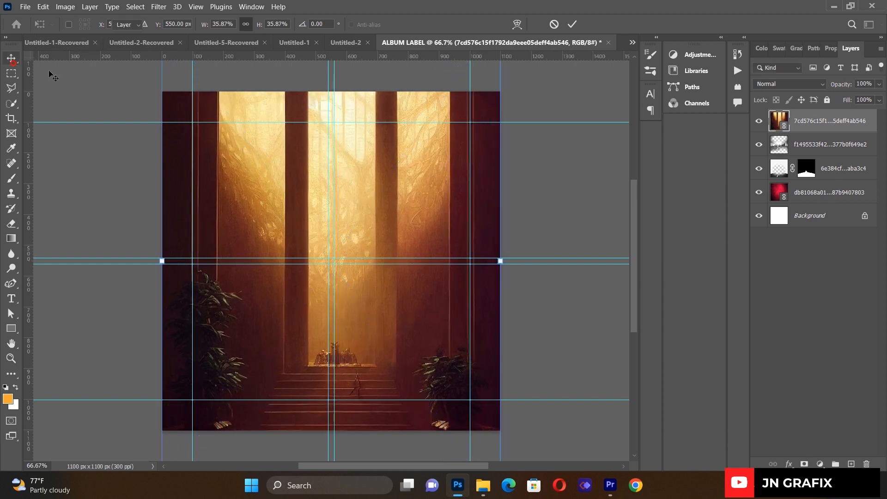
key(Return)
click(353, 165)
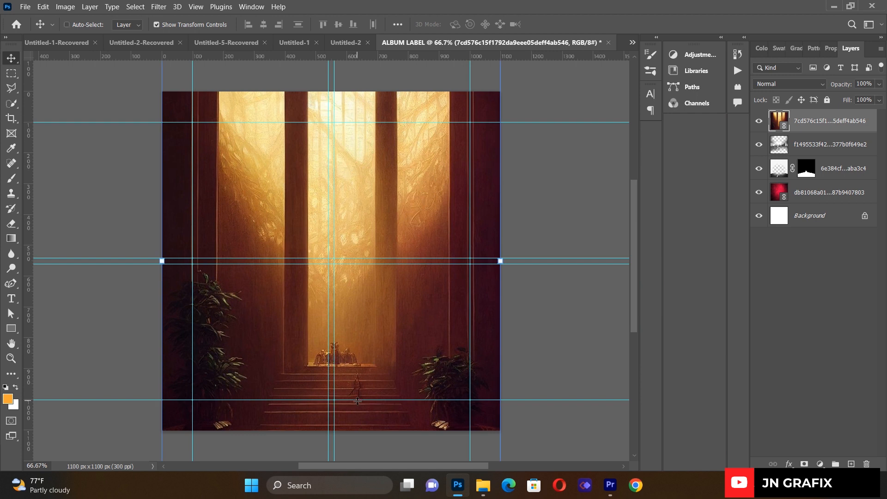
key(ctrl+alt+shift+b)
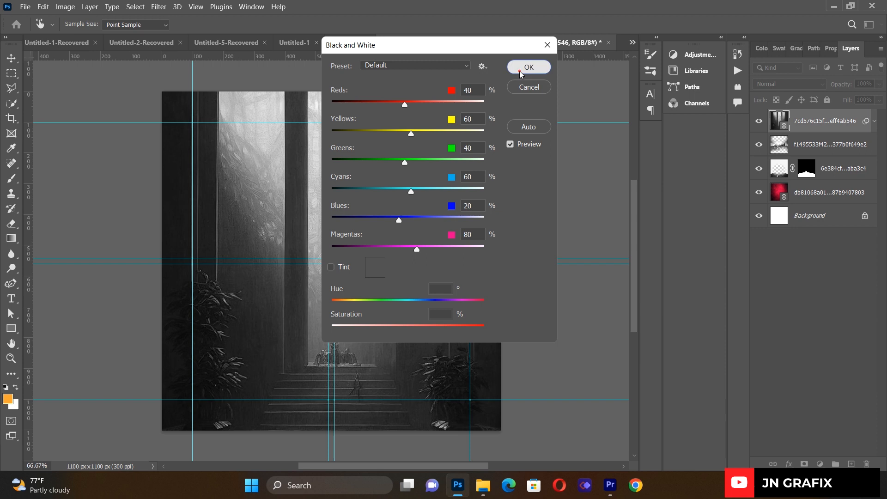
- Convert the pillars layer to black and white and set its blend mode to Hard Light
click(528, 67)
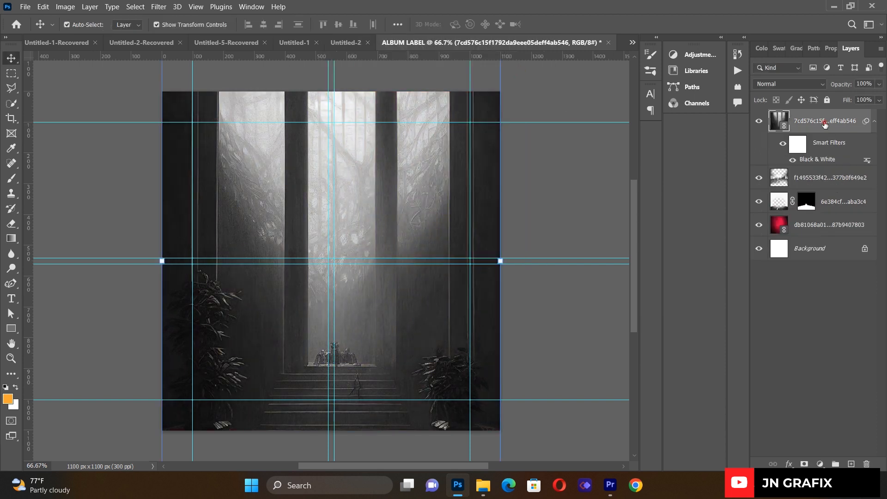
click(775, 83)
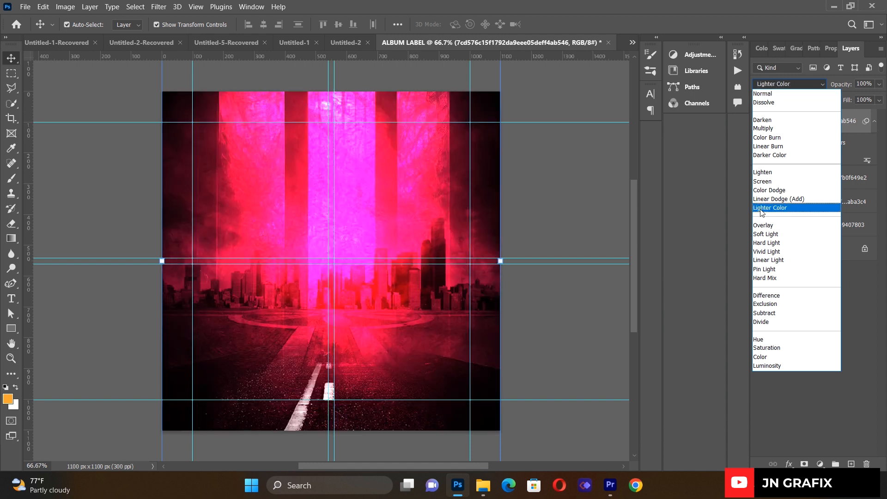
click(765, 243)
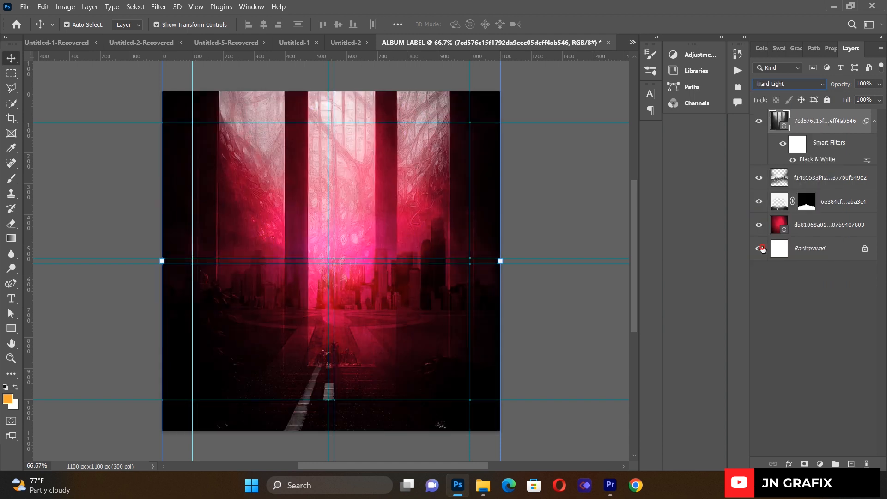
click(314, 170)
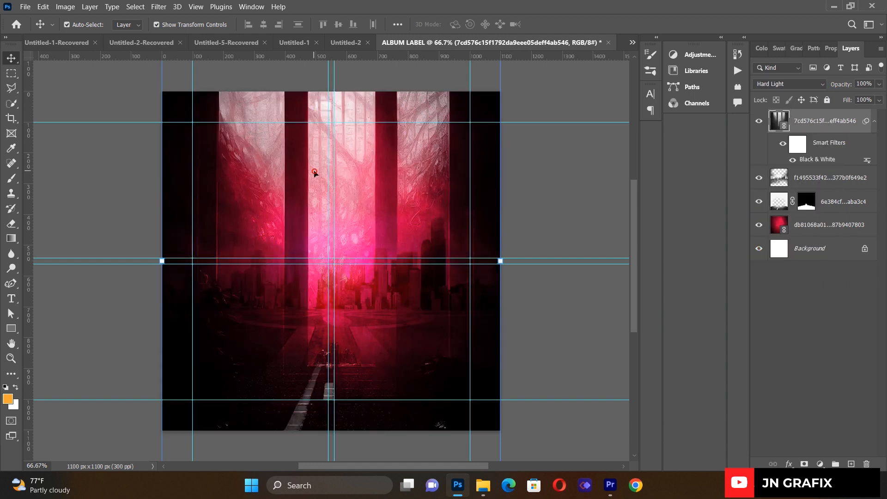
click(79, 159)
click(303, 211)
click(304, 212)
- Rasterize the pillars layer and erase its lower part to reveal the city skyline and road
click(11, 223)
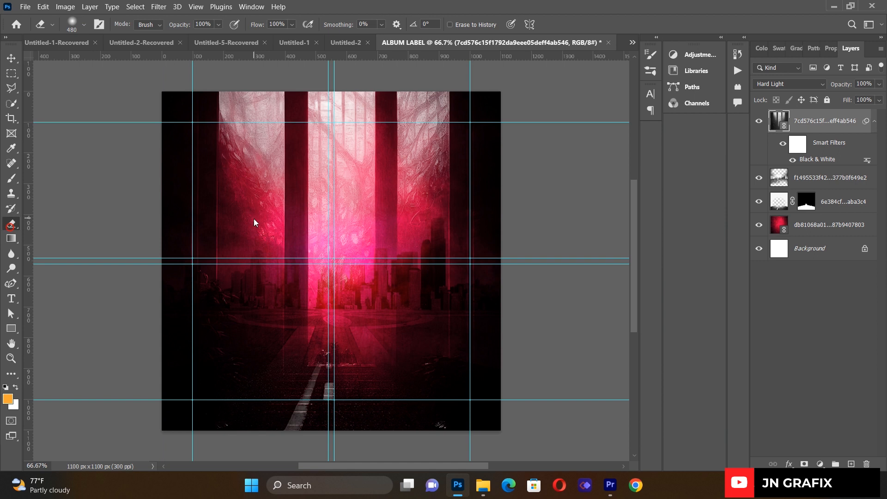
click(254, 218)
click(370, 189)
mouse_move(212, 300)
mouse_down()
mouse_move(208, 271)
mouse_move(190, 266)
mouse_move(145, 167)
mouse_move(155, 148)
mouse_move(156, 185)
mouse_move(189, 263)
mouse_move(279, 345)
mouse_move(410, 379)
mouse_move(401, 382)
mouse_move(430, 366)
mouse_move(419, 345)
mouse_move(452, 287)
mouse_move(507, 145)
mouse_up()
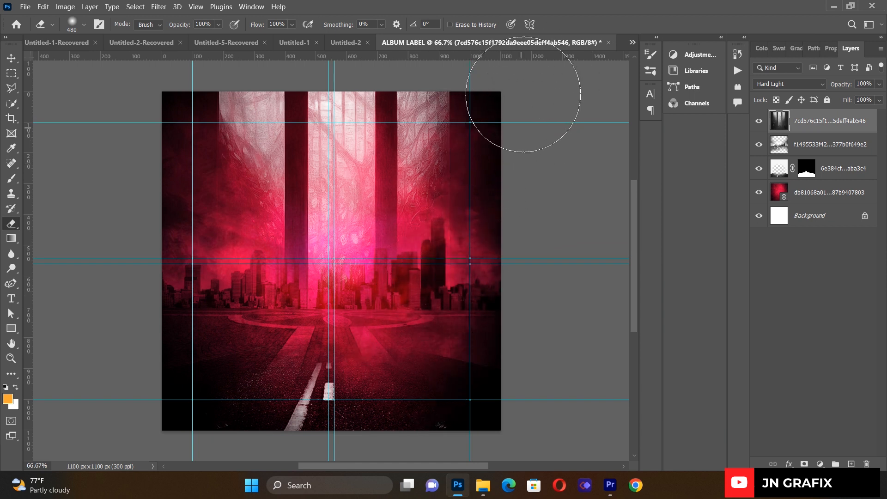
mouse_move(264, 310)
mouse_down()
mouse_move(198, 323)
mouse_move(277, 297)
mouse_move(366, 291)
mouse_move(268, 323)
mouse_move(324, 286)
mouse_move(384, 282)
mouse_up()
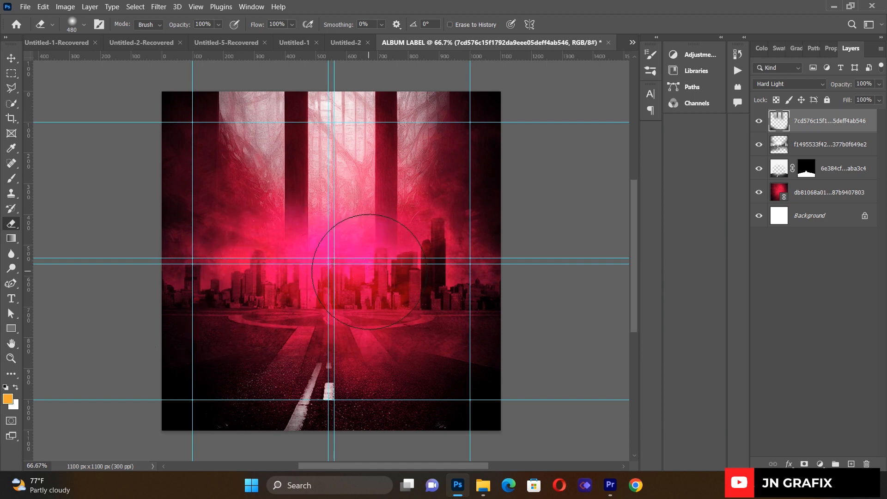
- Shift the pillars layer slightly left with the Move tool
click(14, 57)
drag(407, 148, 401, 148)
key(Right)
key(Right)
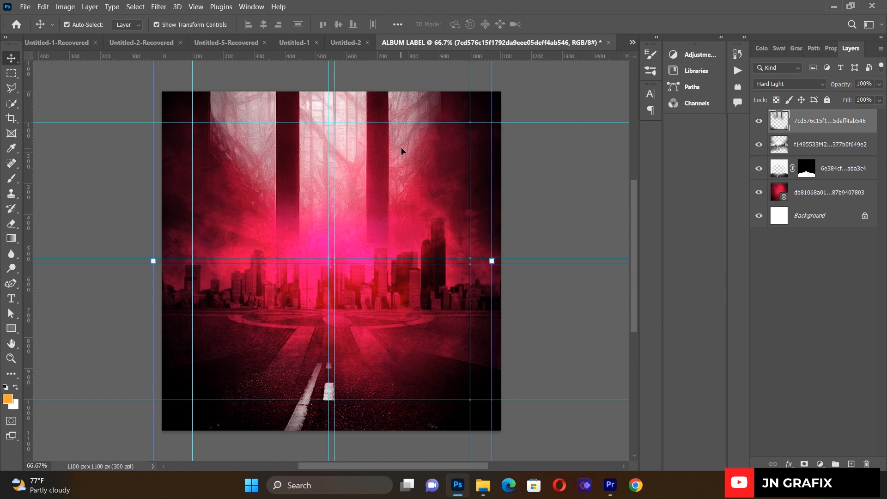
click(57, 202)
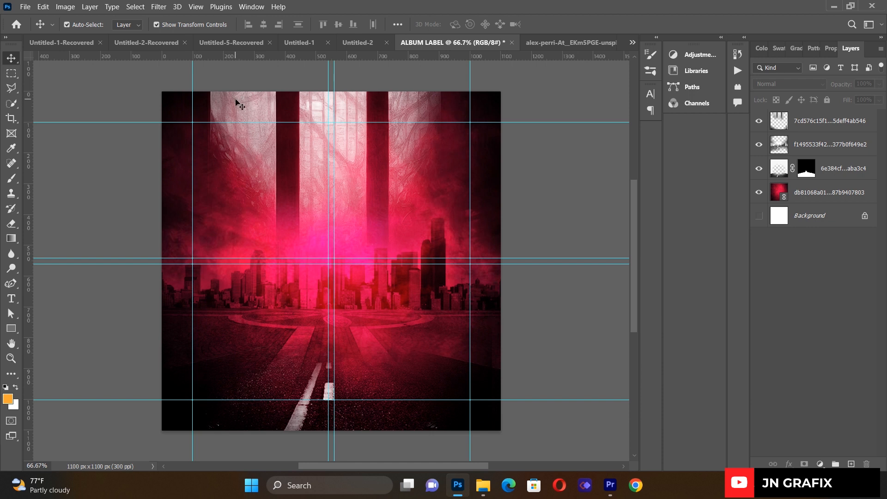
- Place ALBUM LABEL.png as a linked image and scale the man's portrait to 87.82%
click(21, 7)
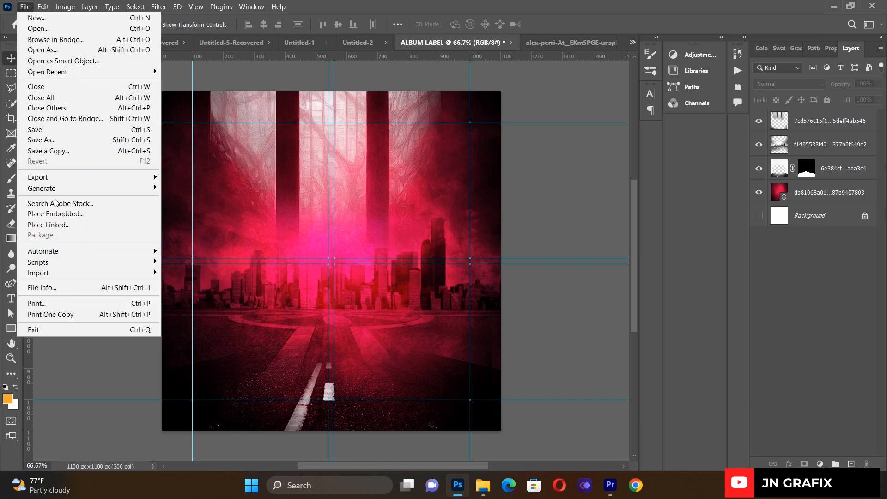
click(63, 224)
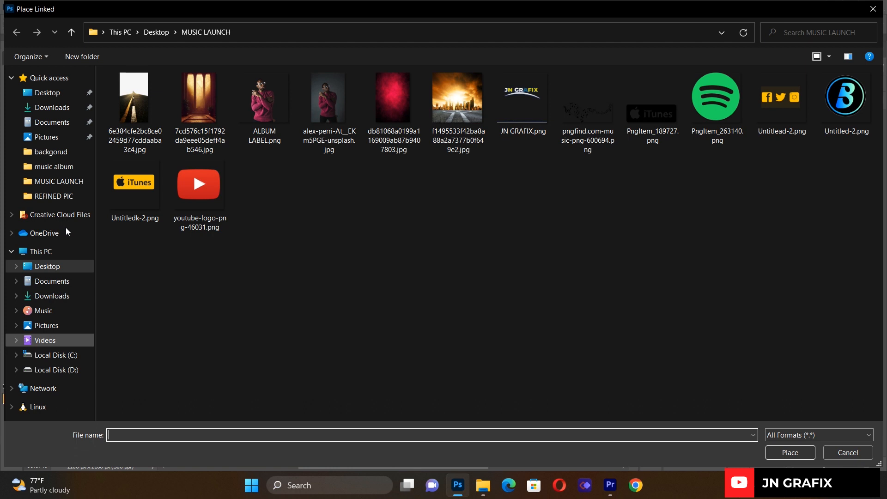
double_click(264, 125)
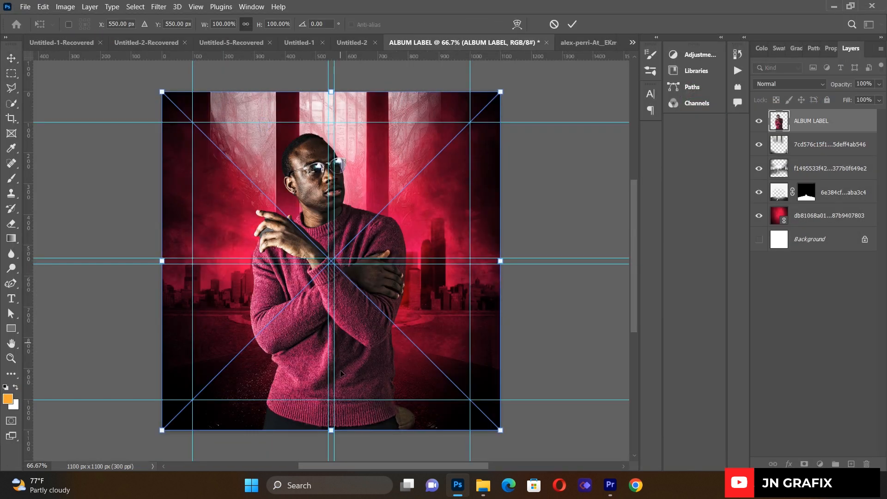
drag(331, 430, 331, 422)
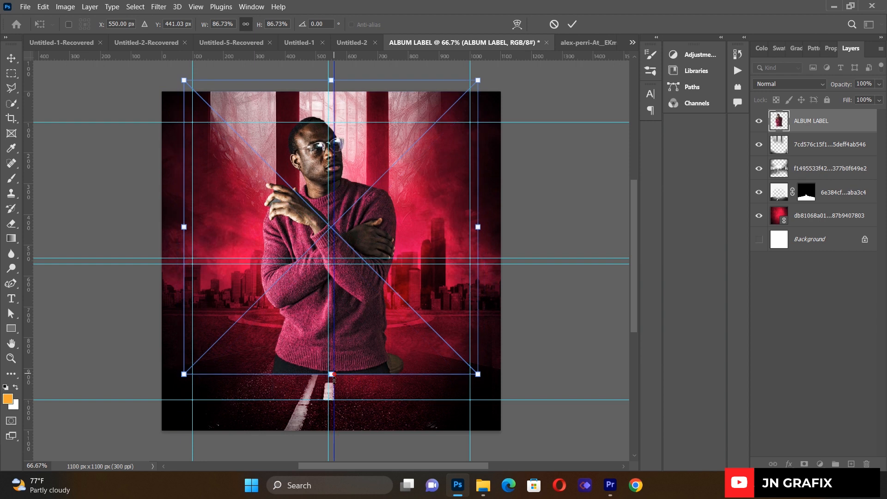
drag(334, 376, 341, 353)
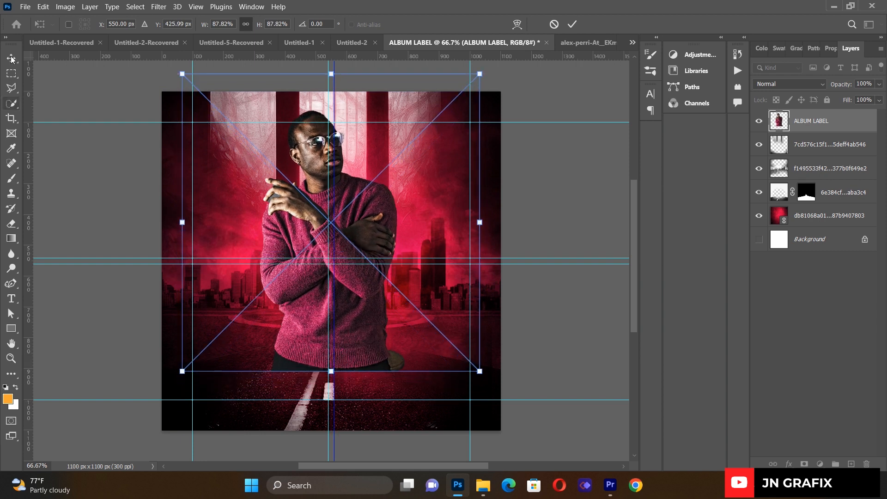
key(Return)
- Rasterize the ALBUM LABEL layer and erase the sweater's bottom edge so it fades into the road
click(11, 223)
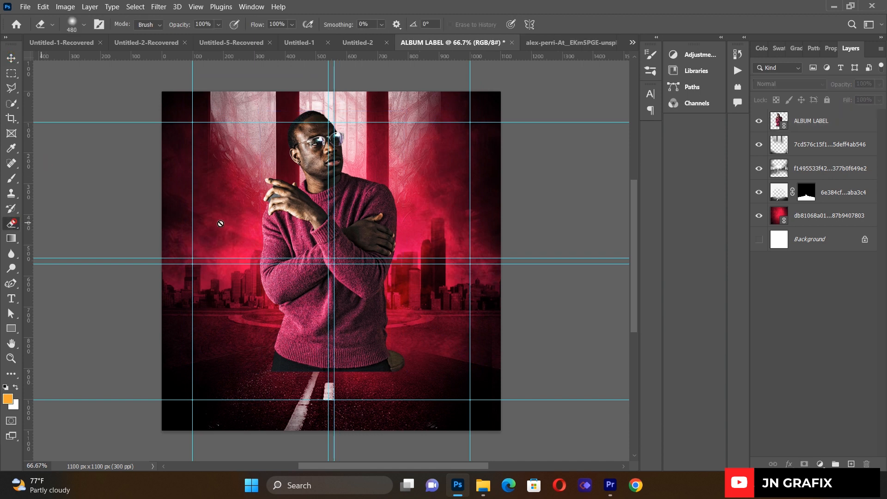
click(835, 124)
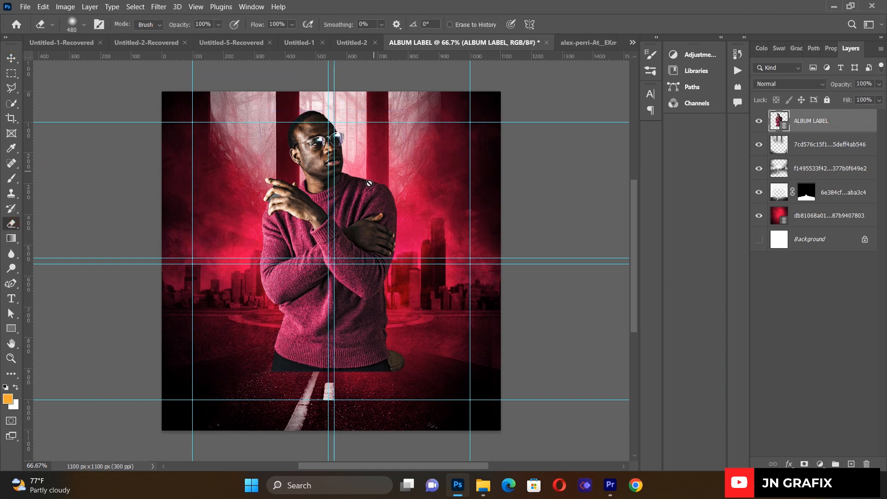
click(374, 180)
click(376, 183)
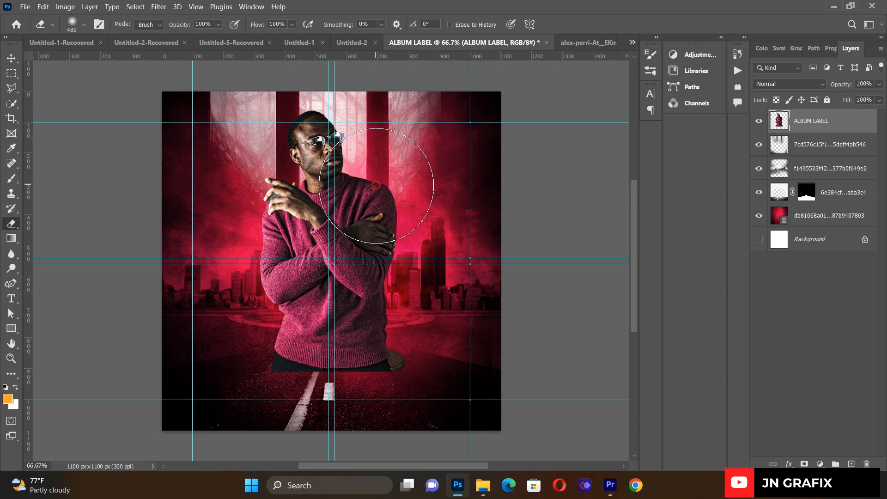
mouse_move(282, 395)
mouse_down()
mouse_move(365, 385)
mouse_move(324, 394)
mouse_move(266, 377)
mouse_move(369, 395)
mouse_up()
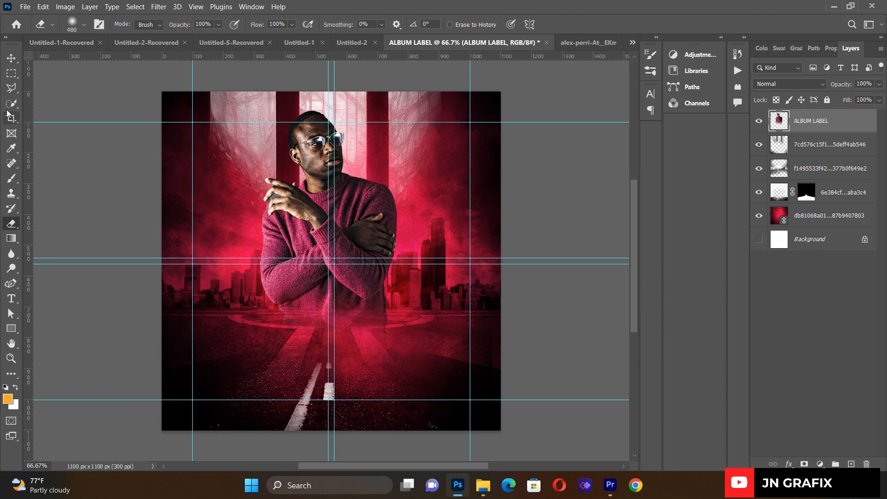
click(12, 58)
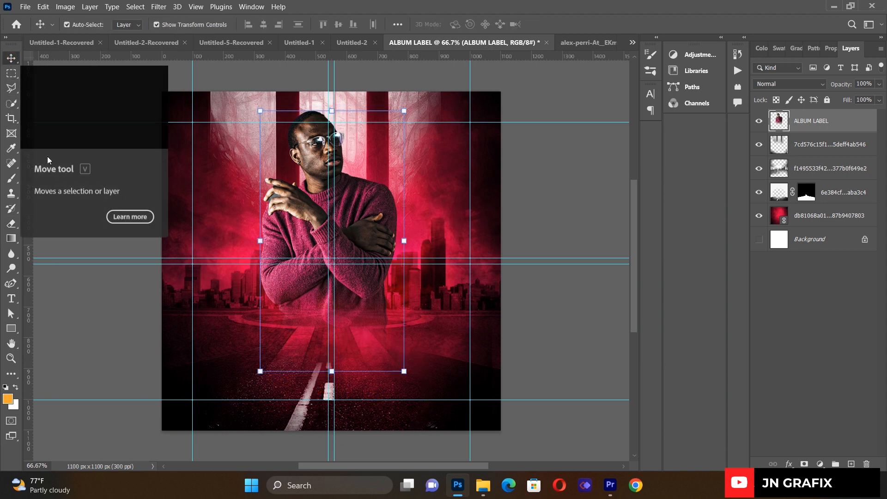
click(92, 338)
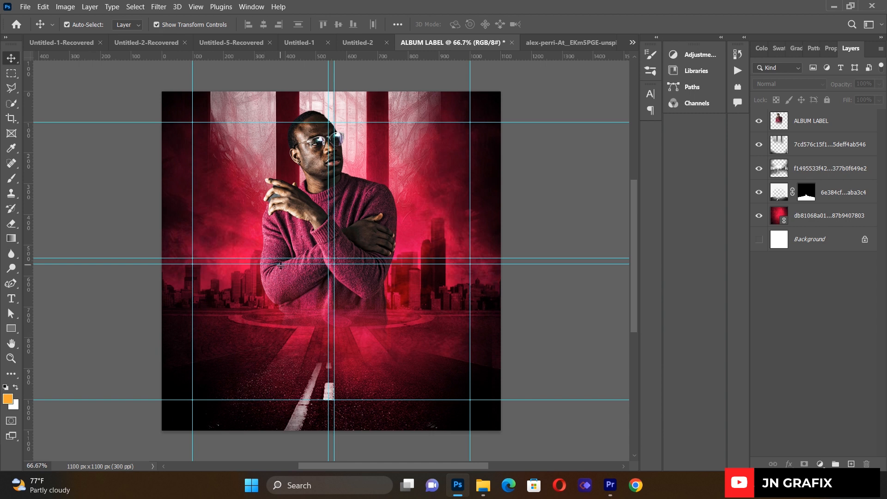
- Draw a paragraph text box over the lower half and type ALPHA
click(11, 298)
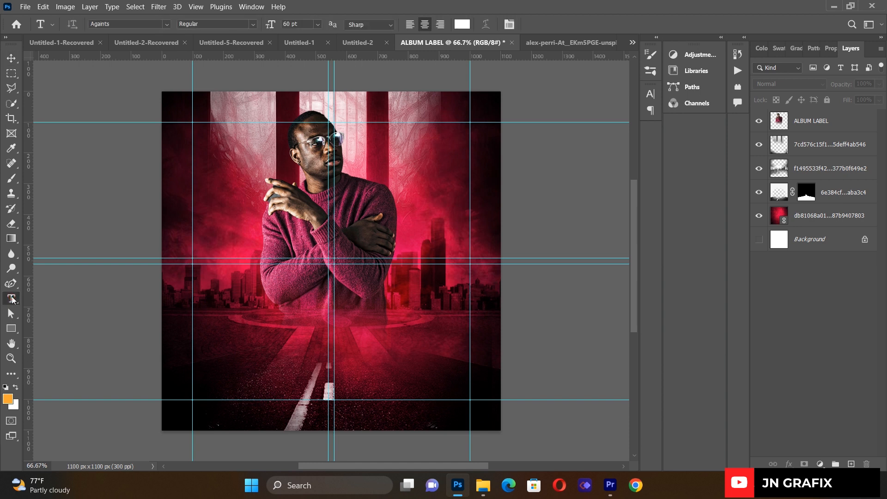
drag(213, 254, 472, 405)
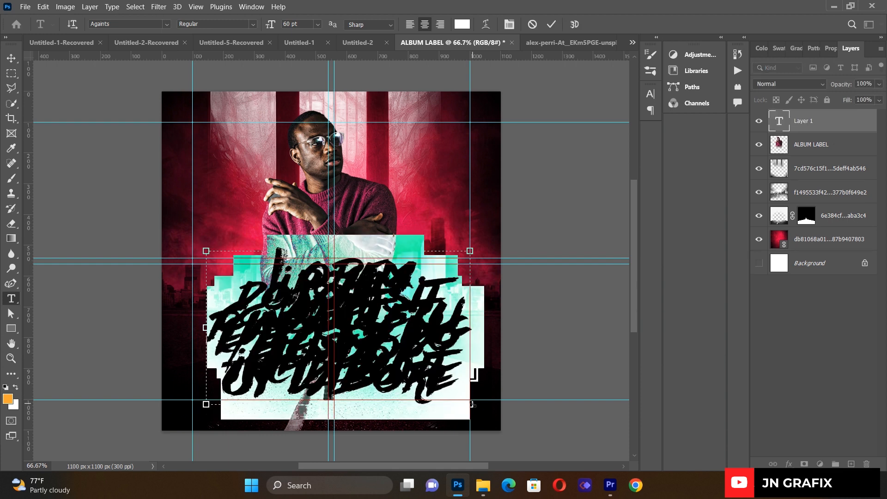
key(BackSpace)
text(AL)
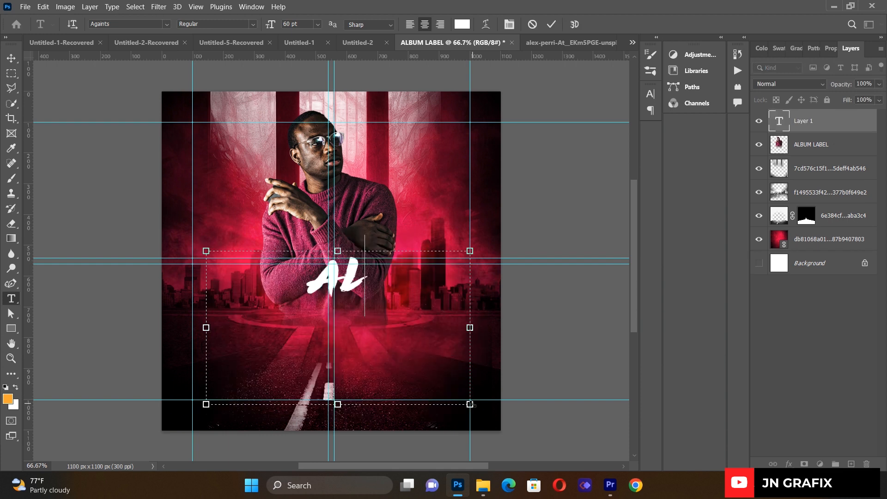
text(PHA)
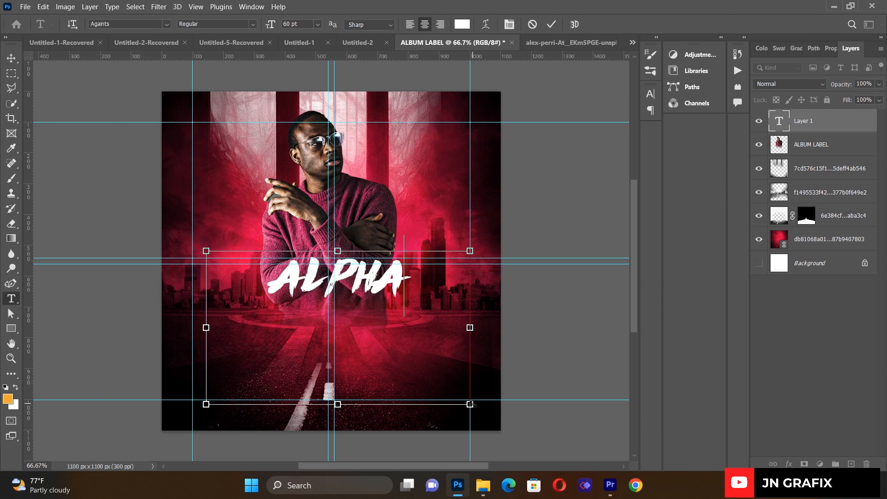
- Style ALPHA in Againts 60 pt white with -25 tracking and commit it
key(ctrl+a)
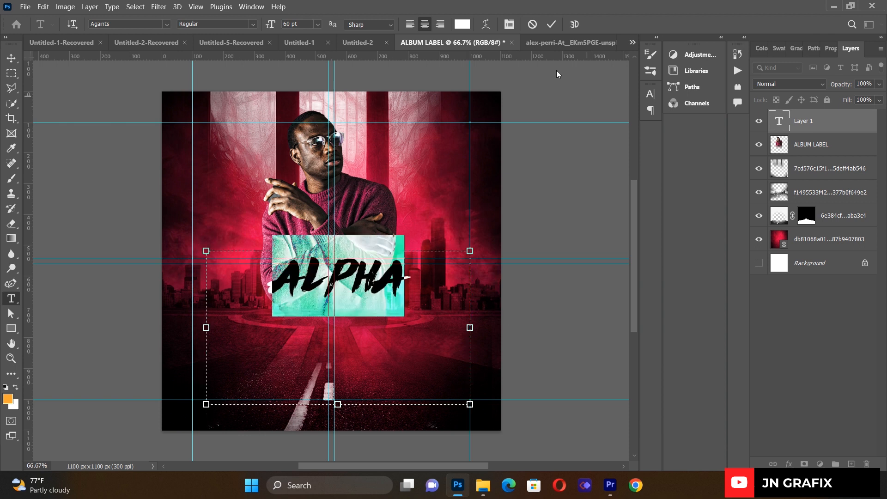
click(509, 24)
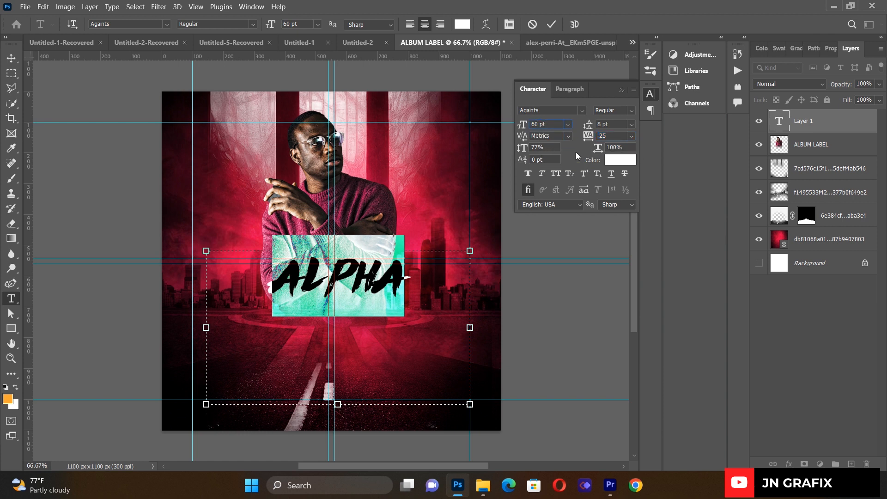
click(622, 89)
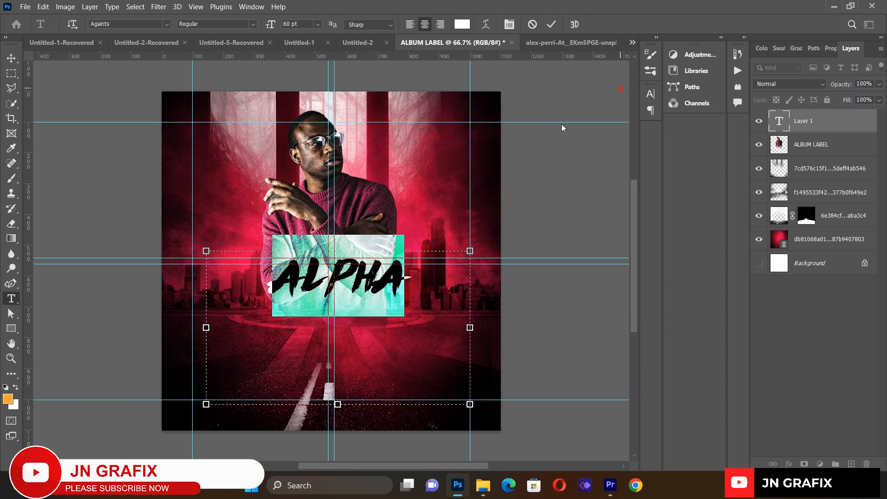
click(11, 58)
click(291, 282)
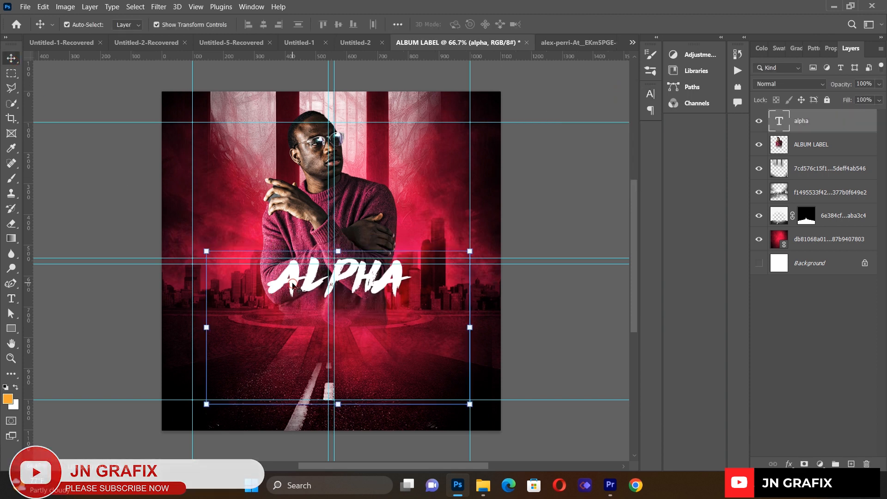
- Add a drop shadow to the ALPHA text layer
click(789, 464)
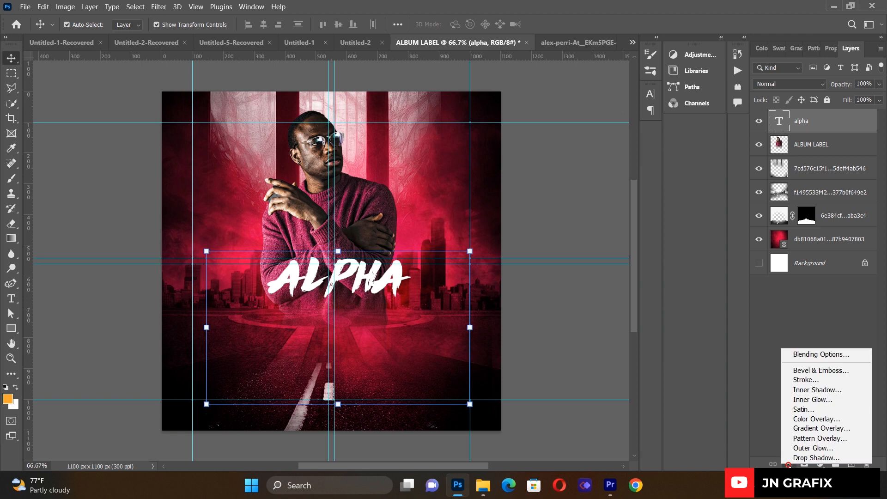
click(798, 459)
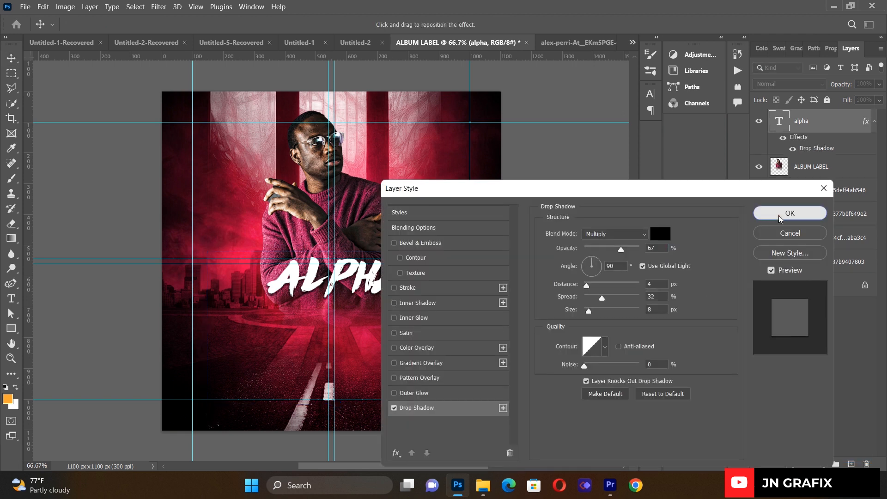
click(789, 213)
click(560, 176)
- Shift ALPHA slightly left and down, then duplicate it as a second line just below
drag(368, 286, 356, 293)
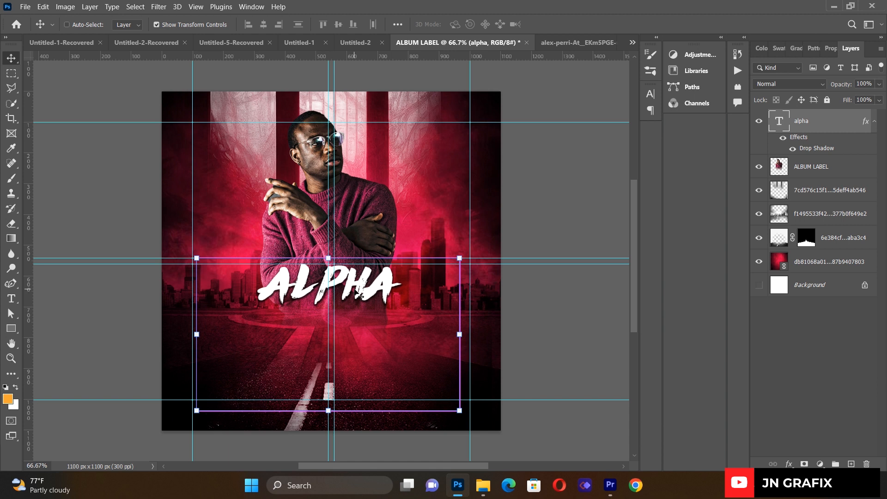
key(ctrl+j)
drag(358, 293, 352, 330)
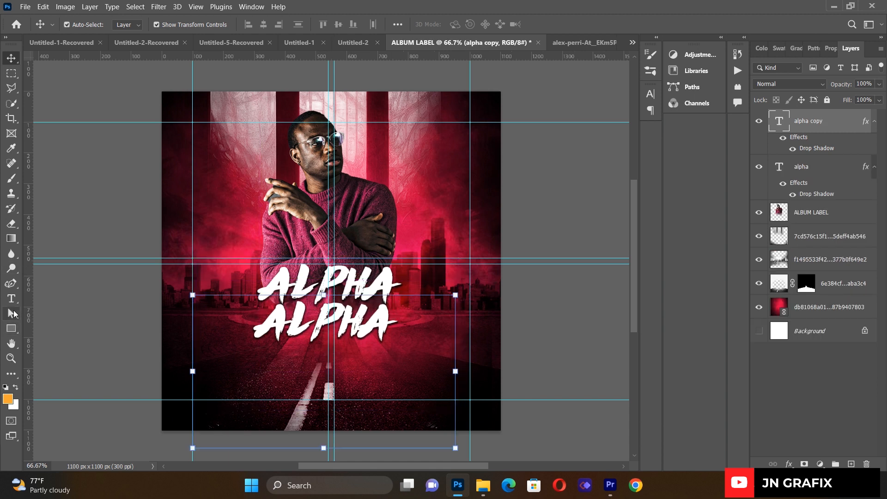
- Replace the copied ALPHA text with OMEGA
click(14, 306)
click(281, 326)
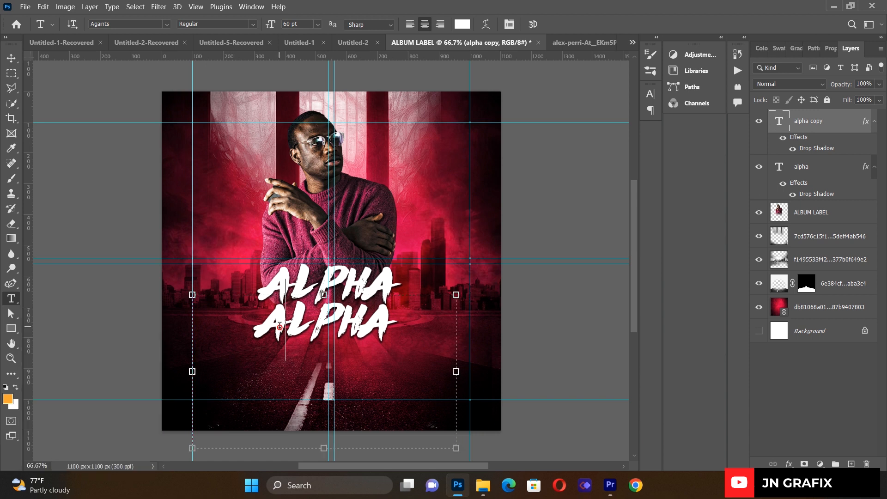
key(ctrl+a)
key(BackSpace)
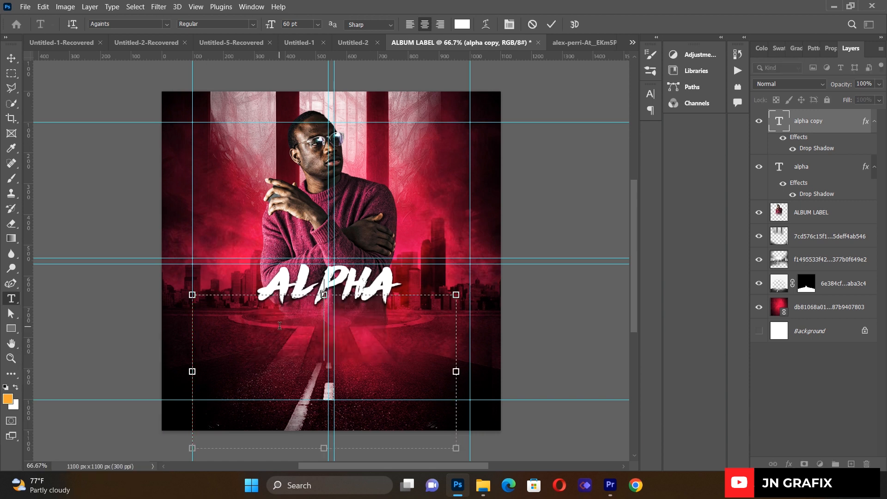
text(OMEGA)
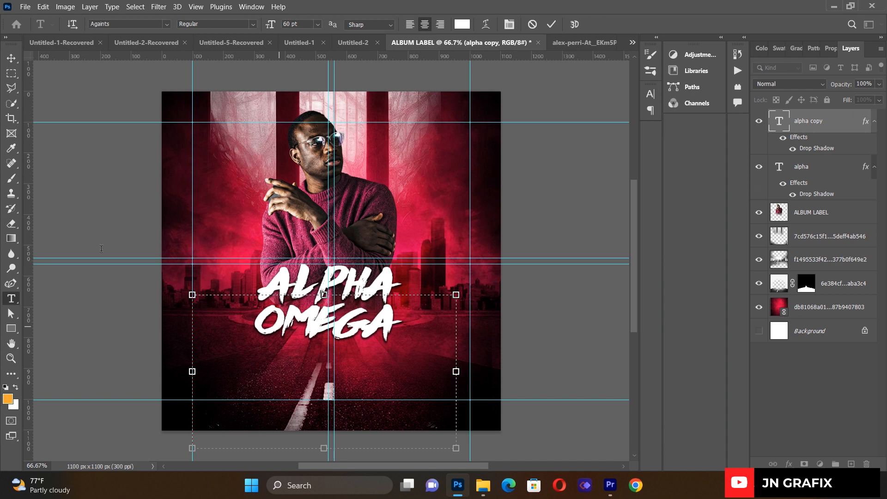
click(17, 56)
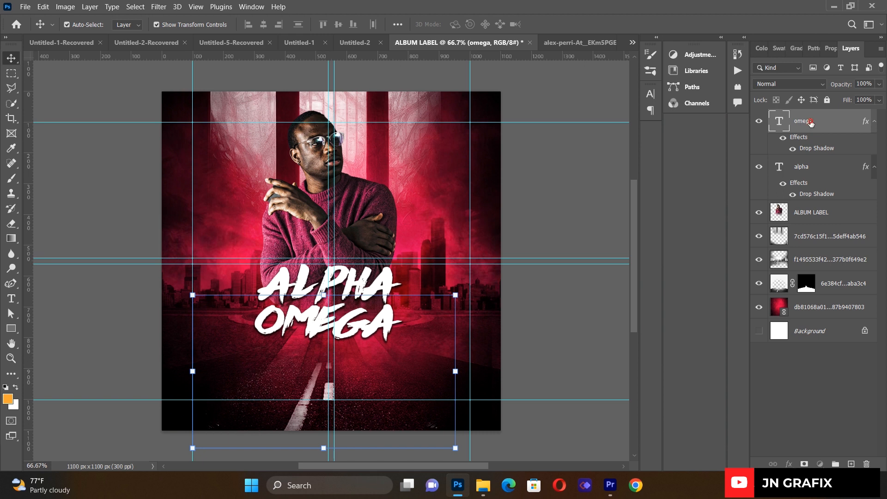
- Scale the ALPHA and OMEGA lines together to about 104% and nudge them into place
shift+click(811, 169)
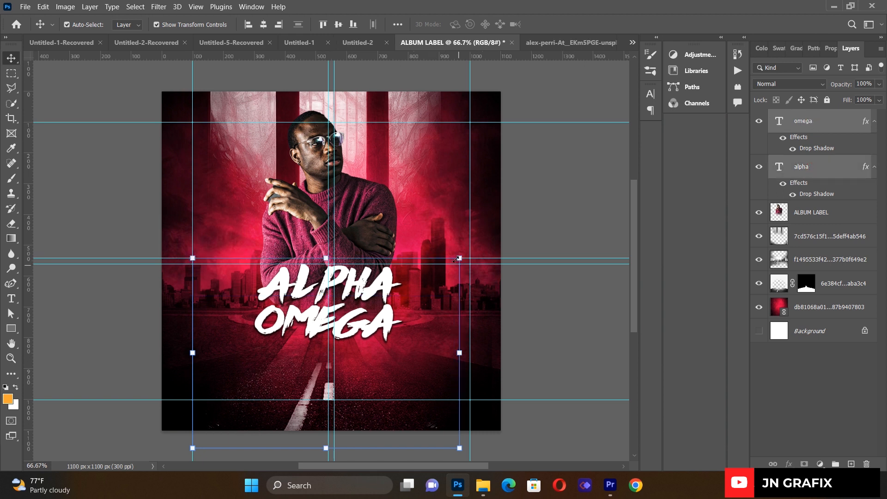
mouse_move(459, 257)
mouse_down()
mouse_move(468, 239)
mouse_move(471, 250)
mouse_up()
drag(360, 283, 352, 287)
key(Right)
key(Right)
key(Right)
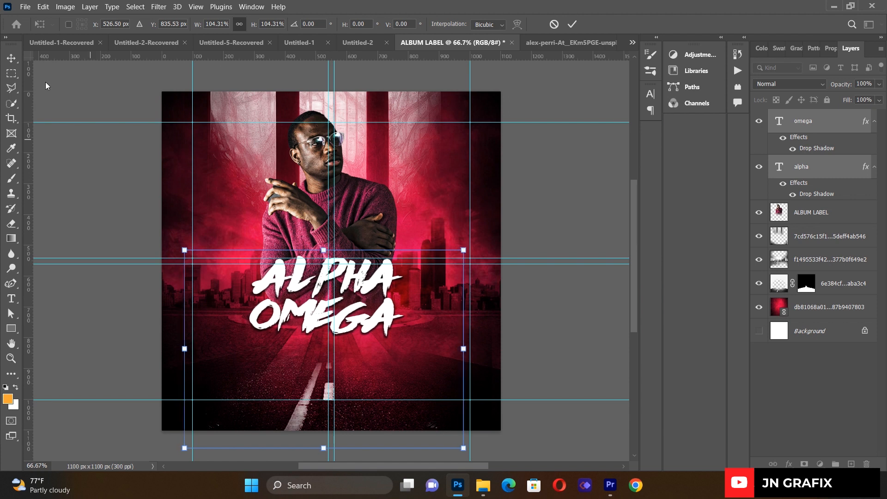
click(12, 56)
click(87, 203)
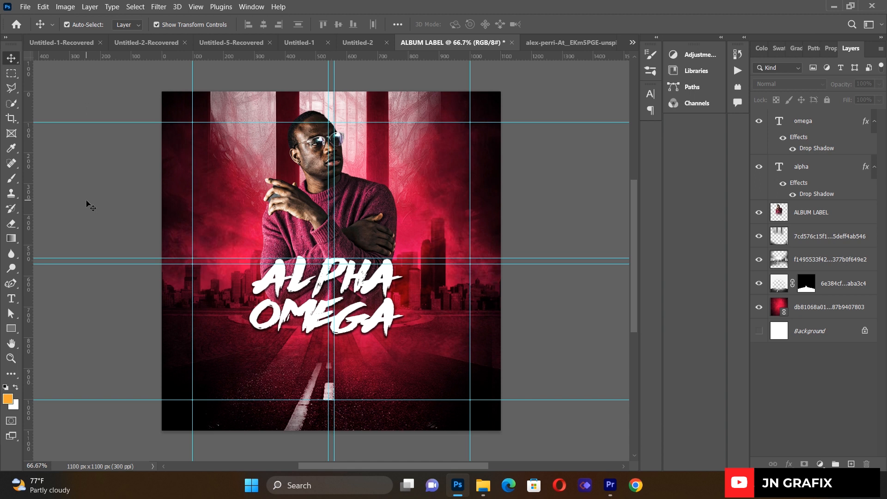
- Draw a text box below OMEGA and set its font to Better Saturday at 24 pt
click(11, 299)
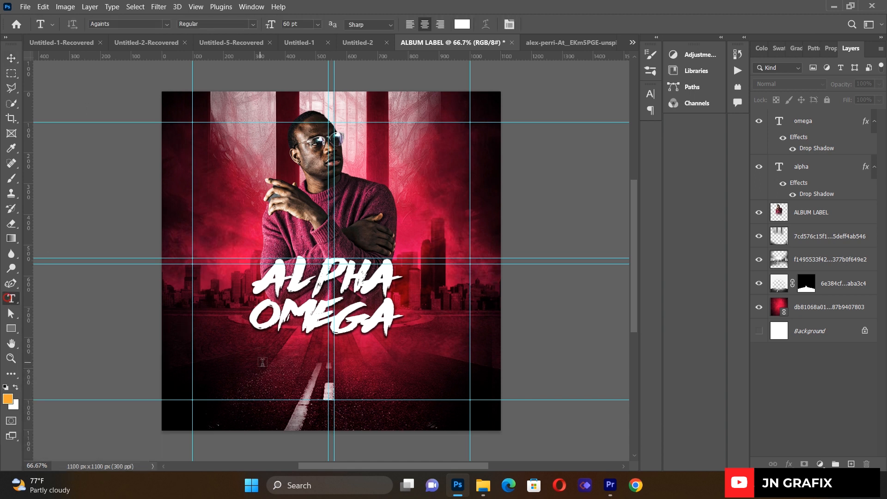
drag(216, 332, 469, 401)
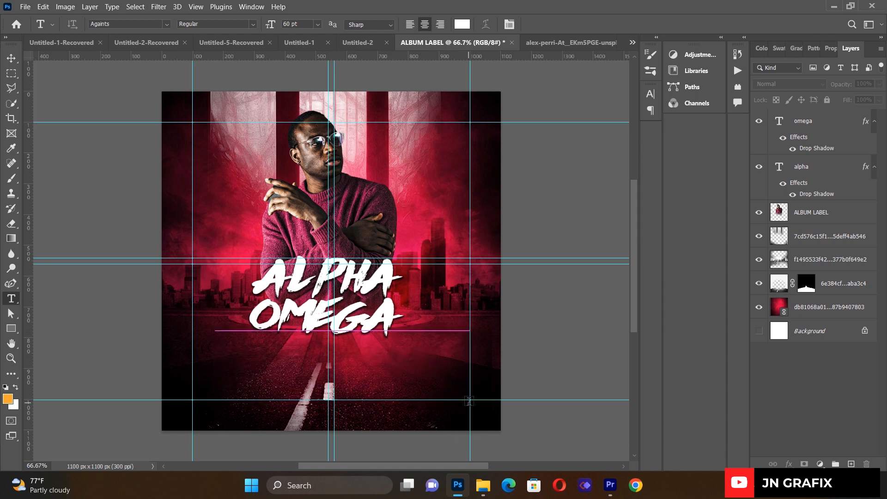
key(BackSpace)
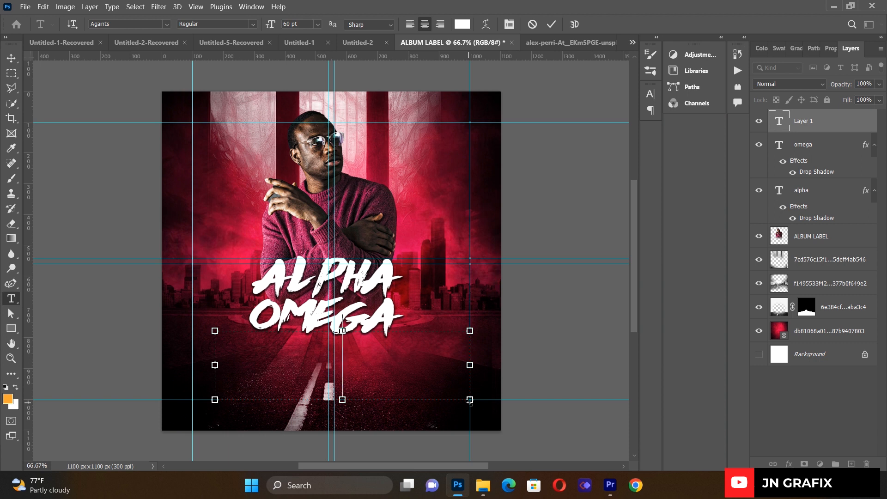
text(C)
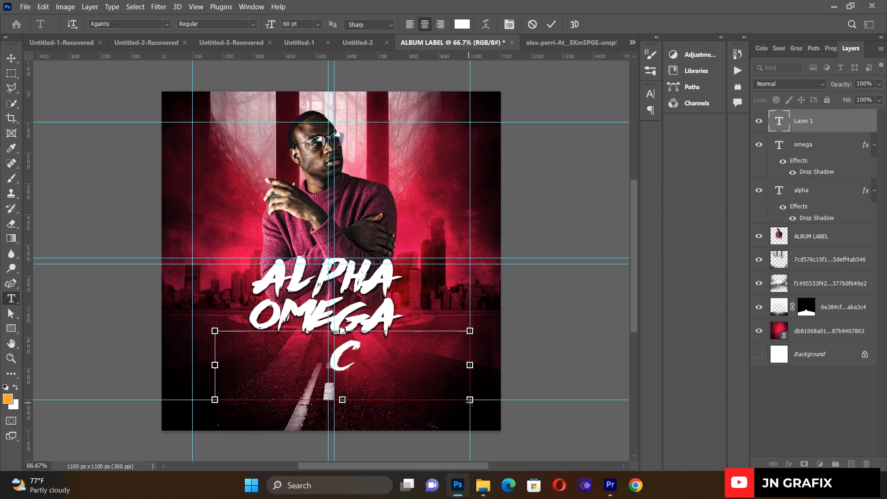
key(ctrl+a)
click(168, 24)
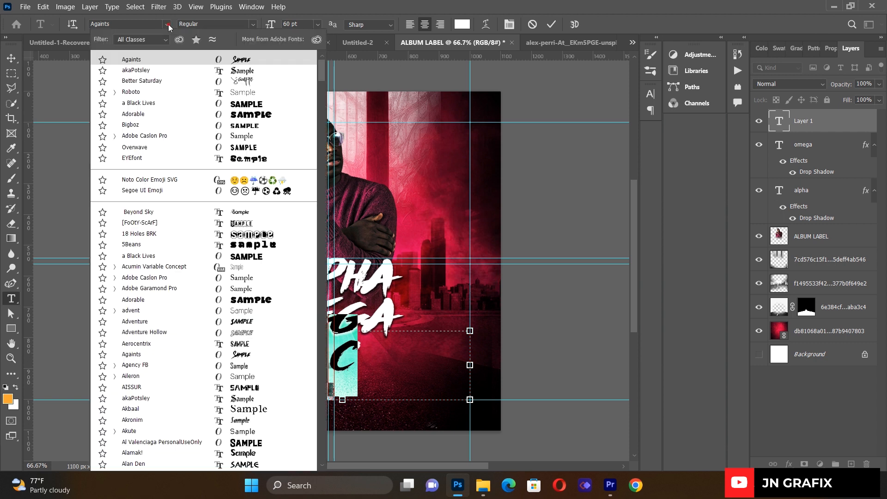
click(234, 82)
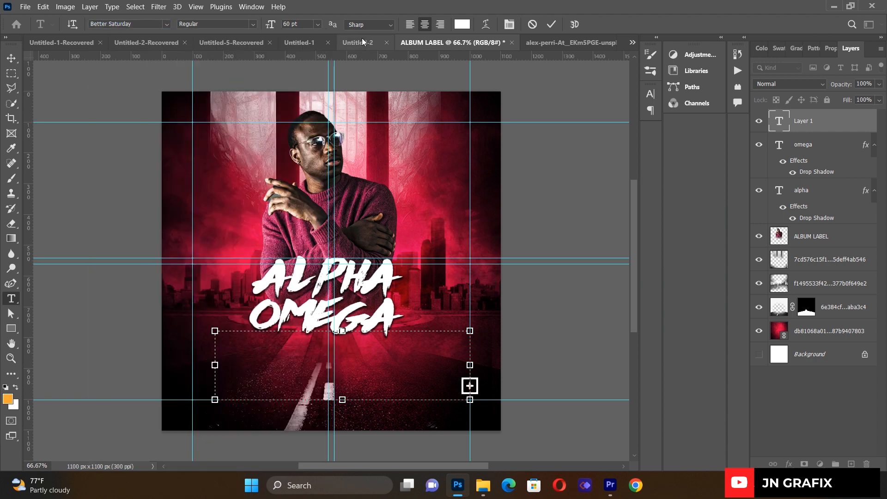
click(317, 24)
click(300, 101)
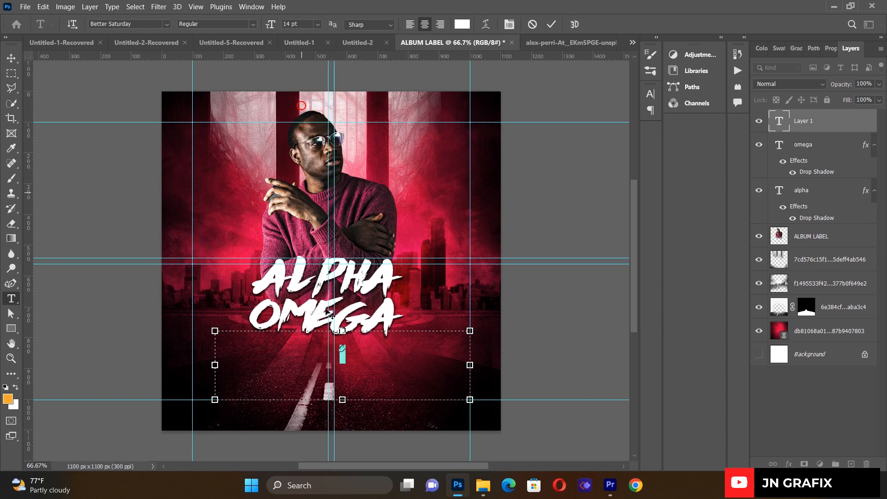
click(317, 24)
click(307, 130)
text(cH)
- Replace the placeholder letter with the artist's full name and commit it
key(ctrl+a)
key(BackSpace)
text(c)
key(BackSpace)
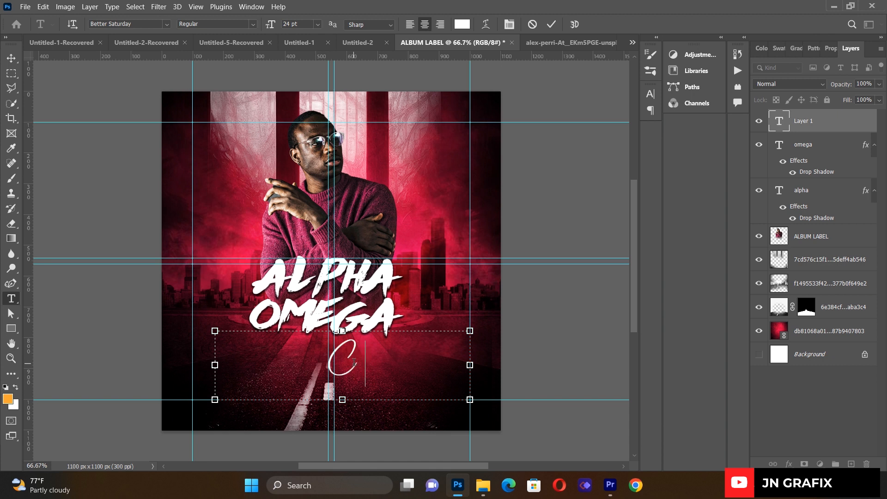
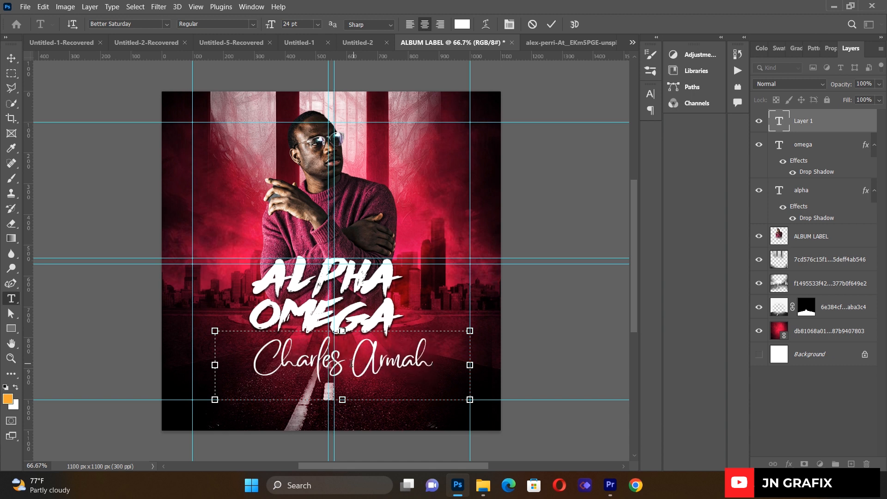
click(12, 58)
- Shrink the artist name to about 50.59% and nudge it down slightly
drag(467, 396, 358, 358)
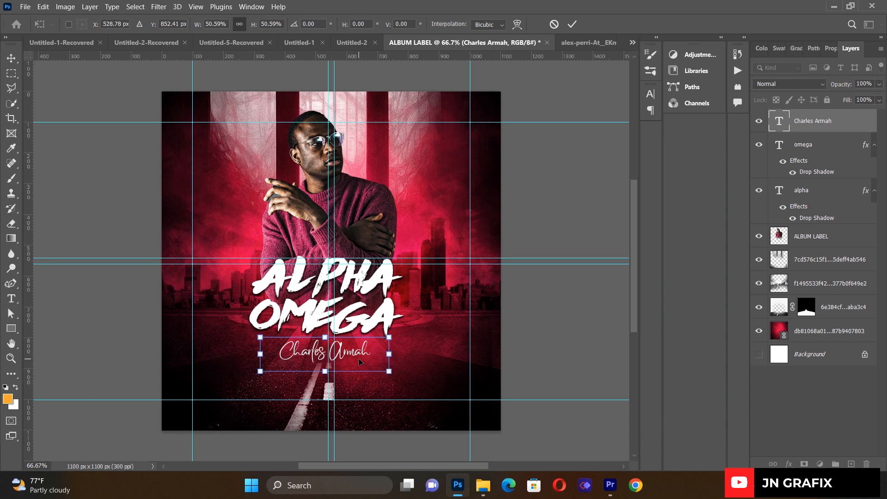
key(Down)
key(Down)
key(Down)
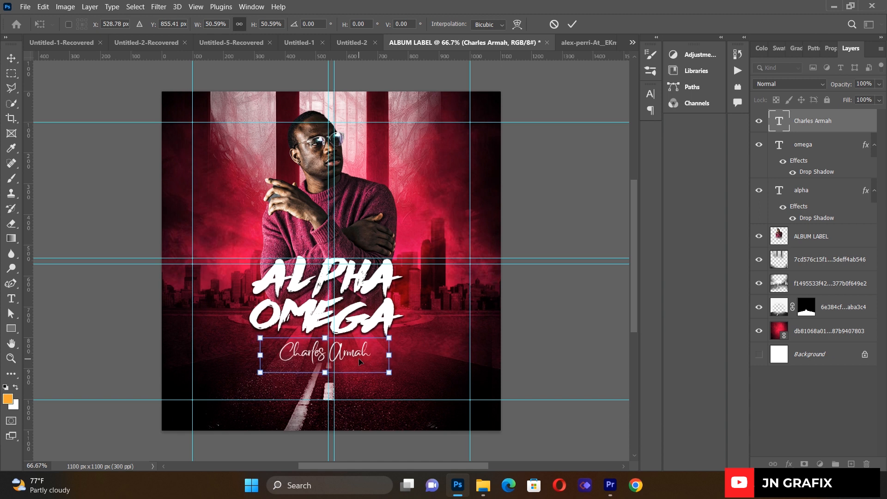
key(Return)
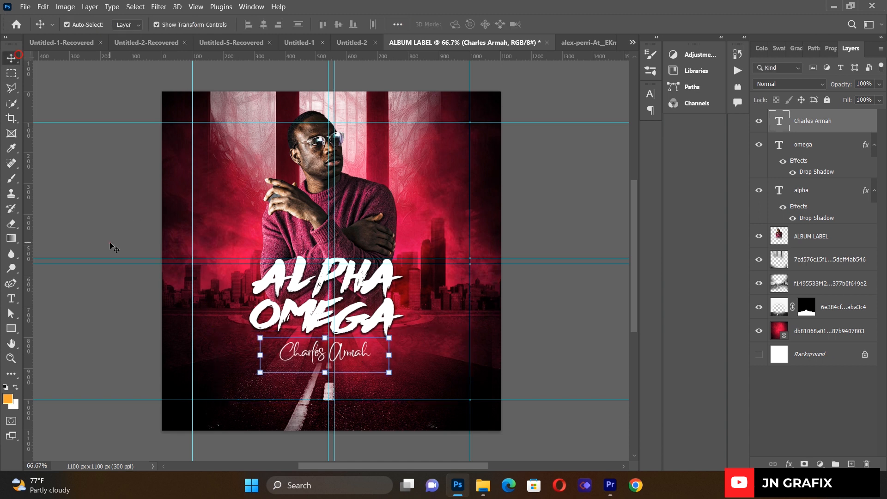
- Draw a circle about 183 × 184 px to the right of the OMEGA title
click(111, 246)
key(shift+u)
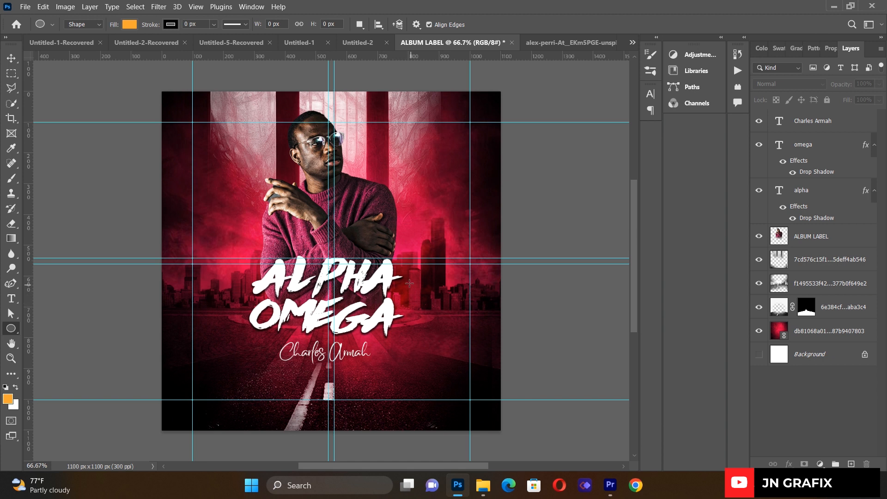
drag(419, 296, 469, 349)
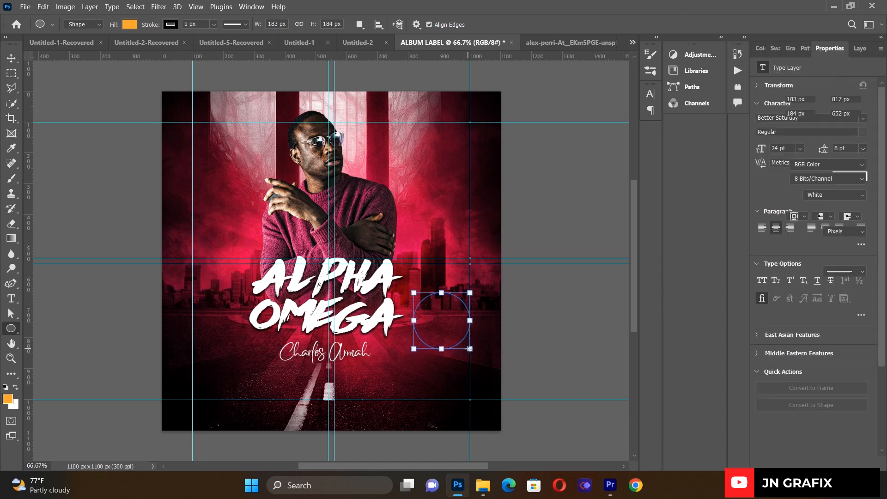
- Set the Ellipse 1 circle's fill colour to white
click(11, 57)
click(438, 304)
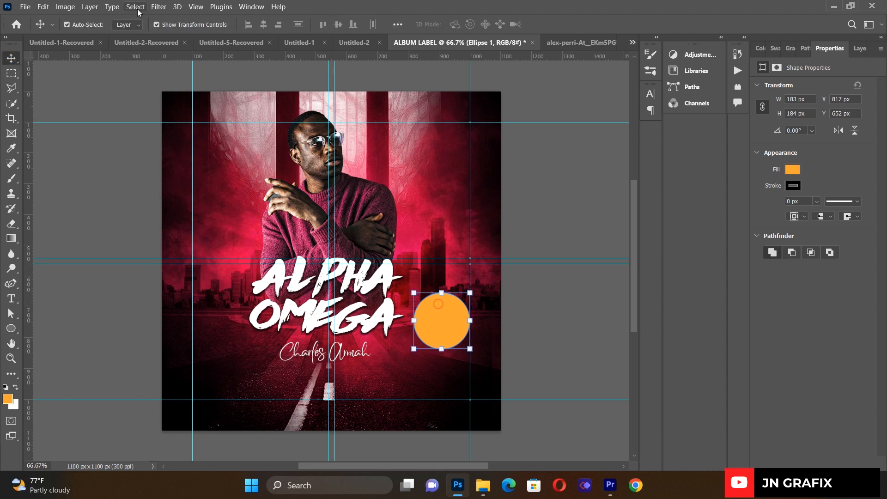
click(793, 169)
click(727, 231)
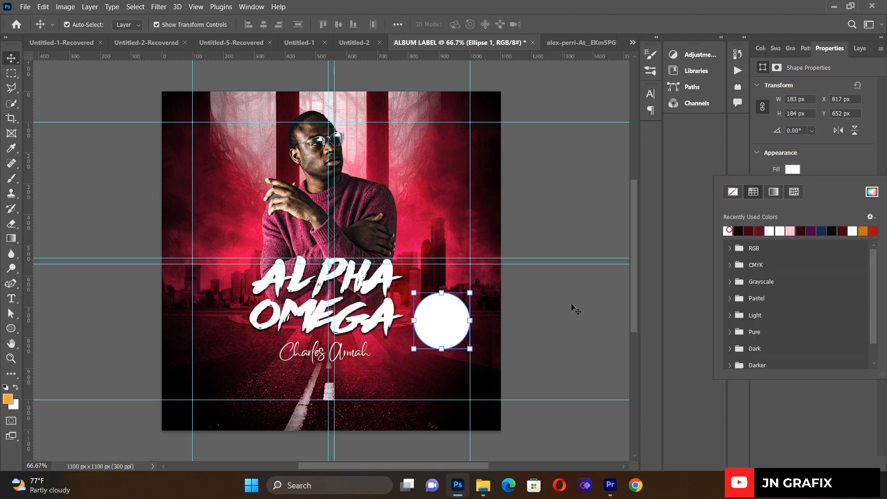
click(77, 180)
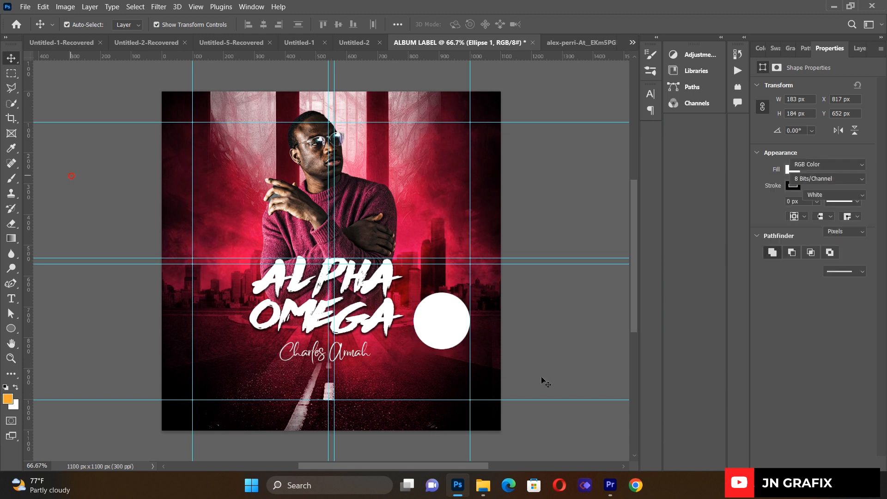
click(534, 334)
click(449, 326)
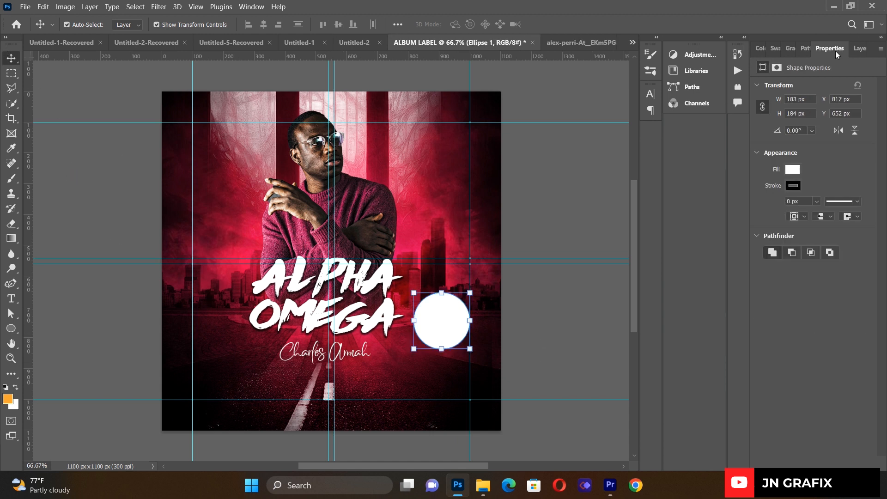
click(855, 51)
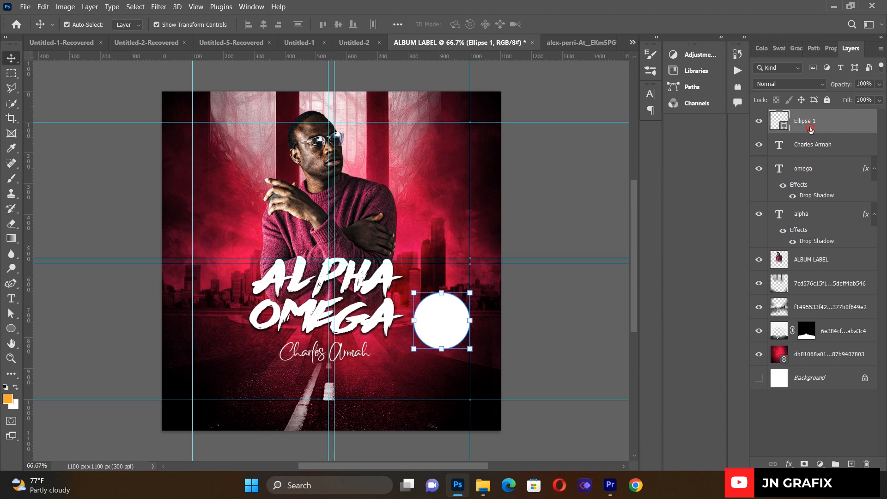
- Duplicate the circle layer and set the copy's fill to 0%
double_click(806, 121)
click(844, 132)
key(ctrl+j)
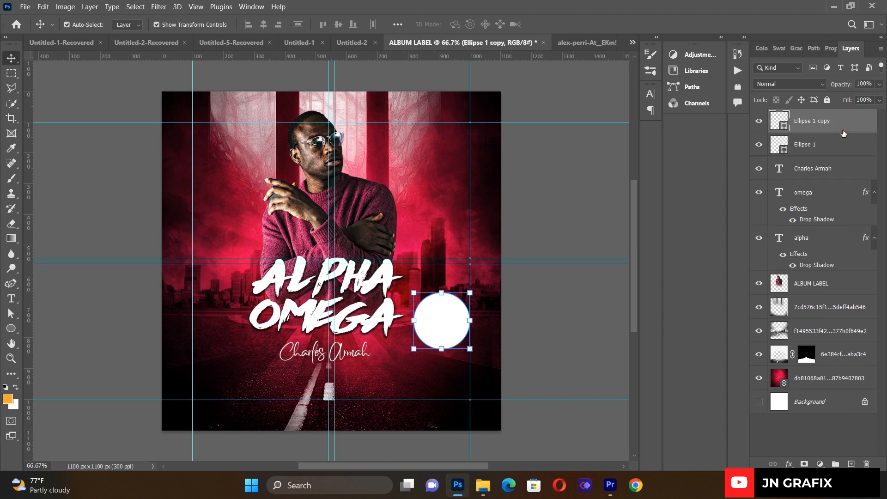
double_click(796, 123)
click(832, 129)
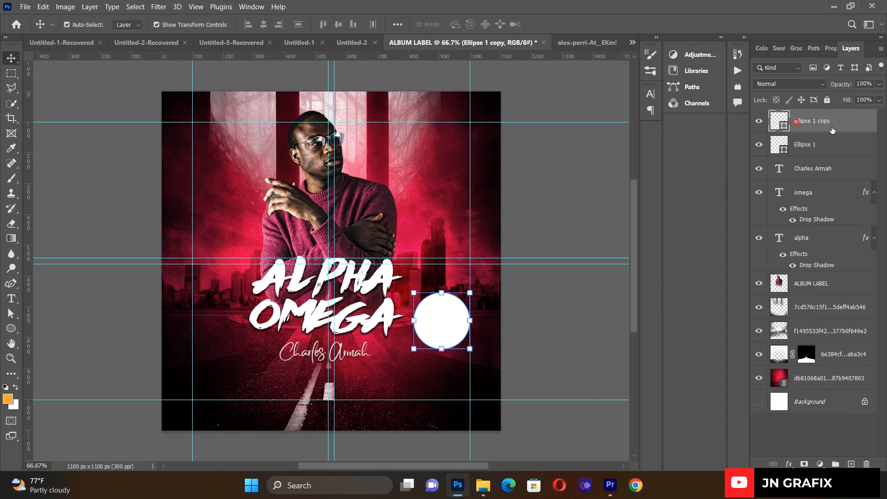
click(879, 100)
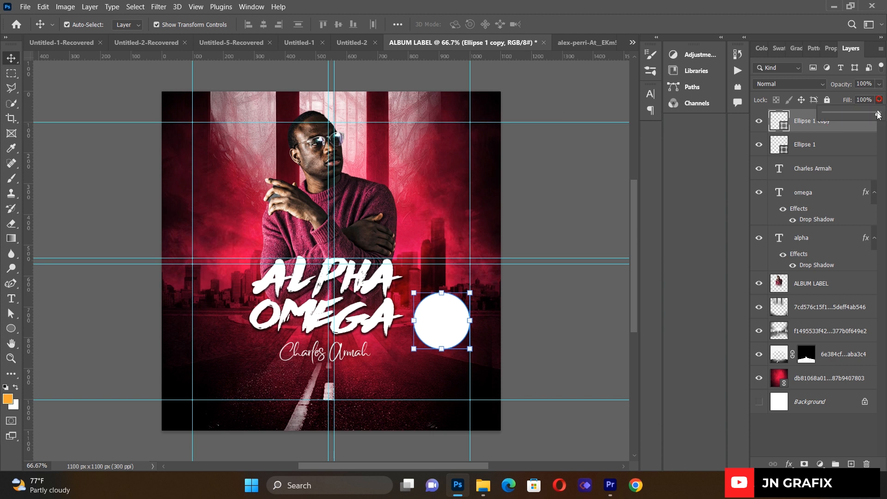
drag(878, 114, 786, 129)
click(734, 135)
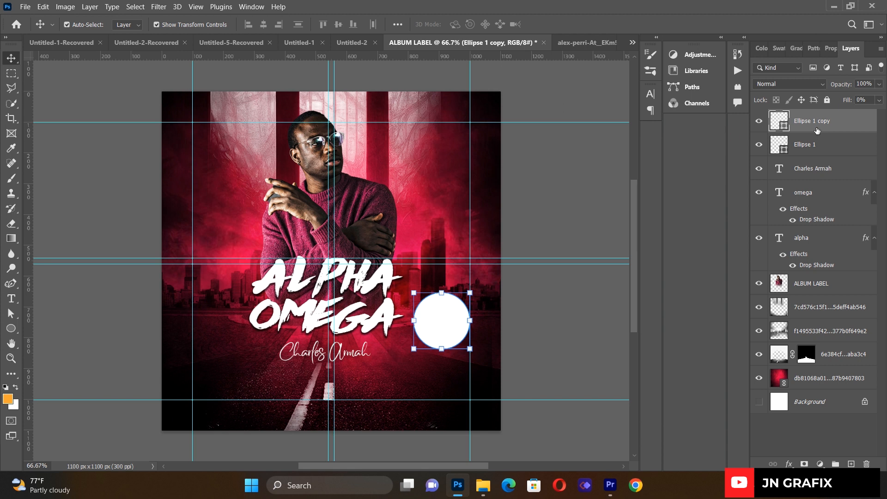
- Give the circle copy a dotted 4 px outline
click(827, 55)
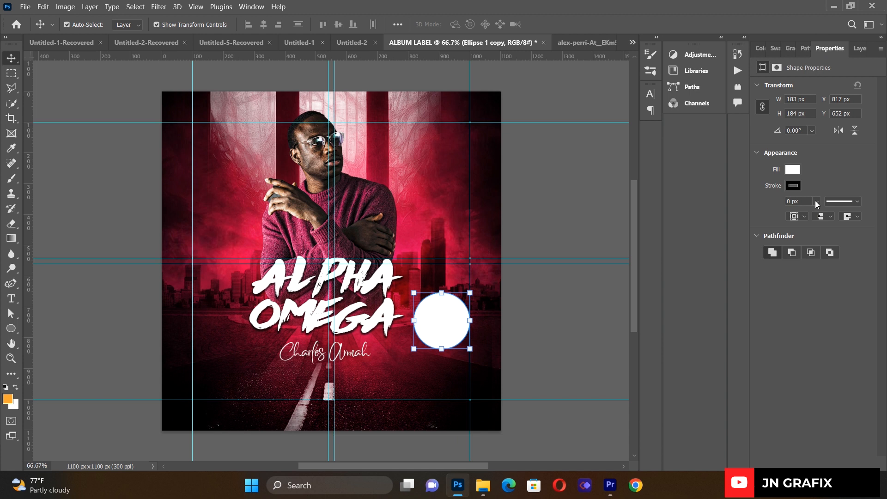
click(841, 202)
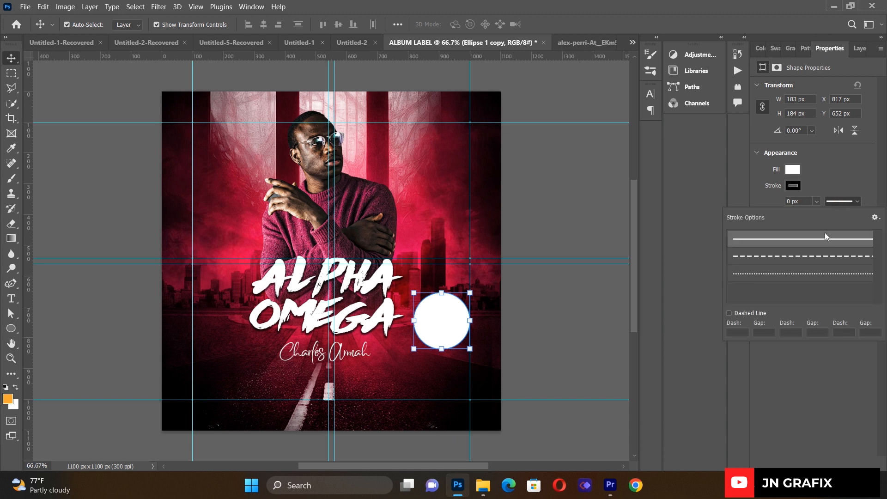
click(812, 274)
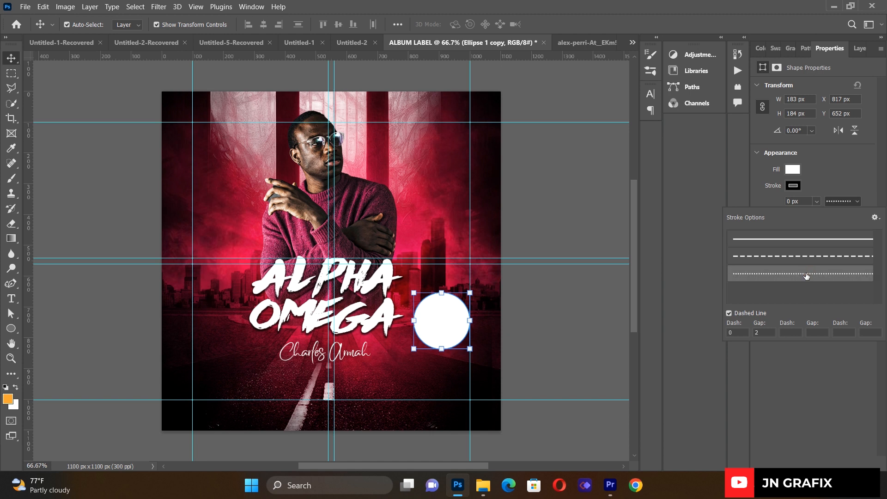
click(816, 202)
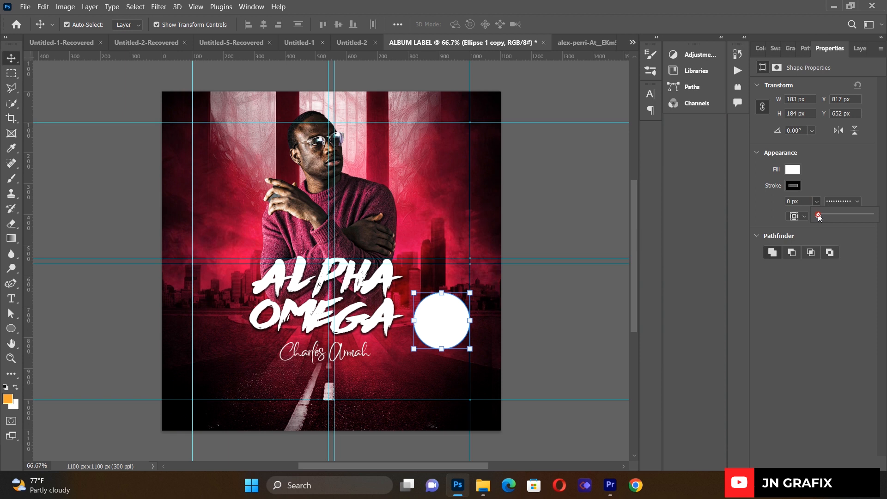
drag(819, 217, 827, 217)
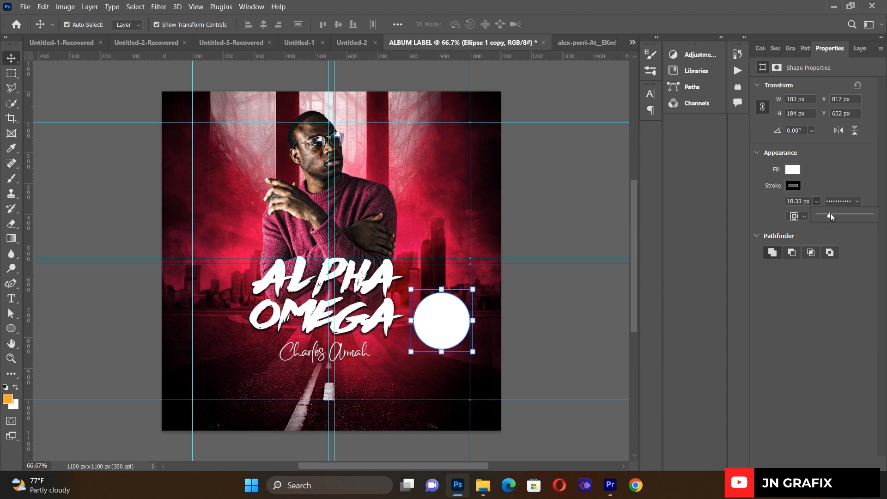
drag(830, 215, 814, 214)
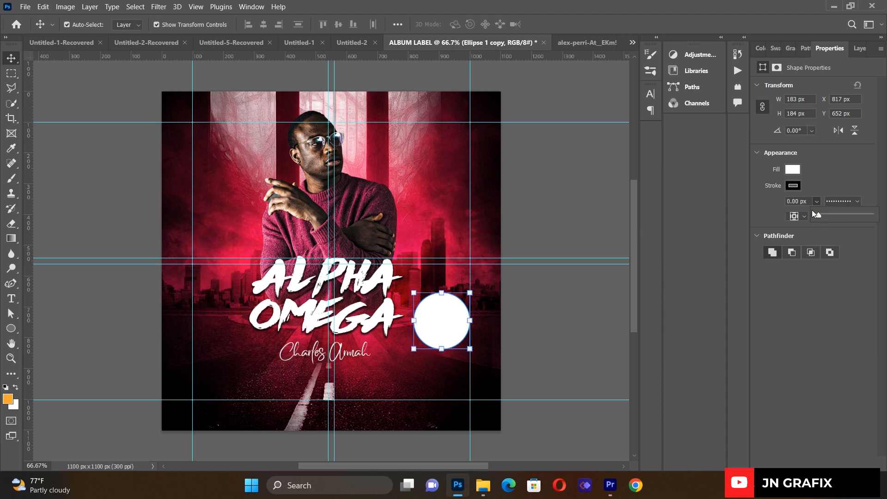
click(796, 201)
text(4)
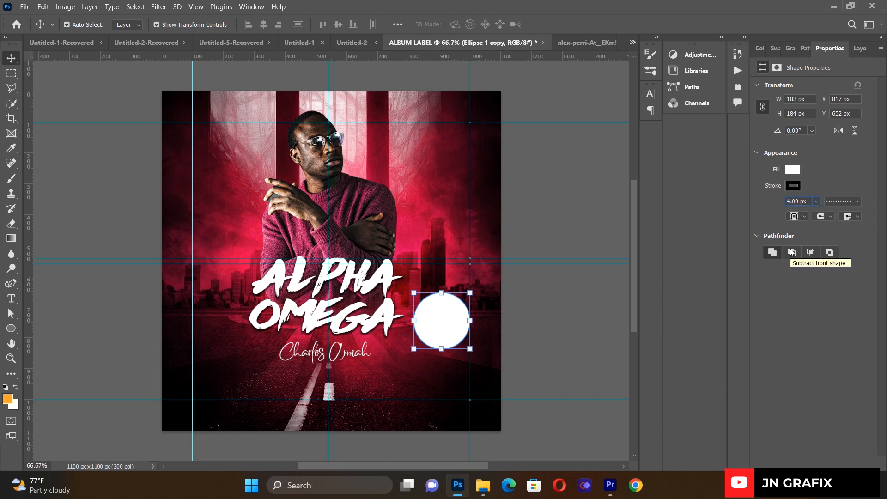
click(545, 304)
- Scale the circle copy to about 88.56% and nudge it up and right
click(454, 308)
drag(470, 292, 463, 299)
drag(443, 327, 448, 322)
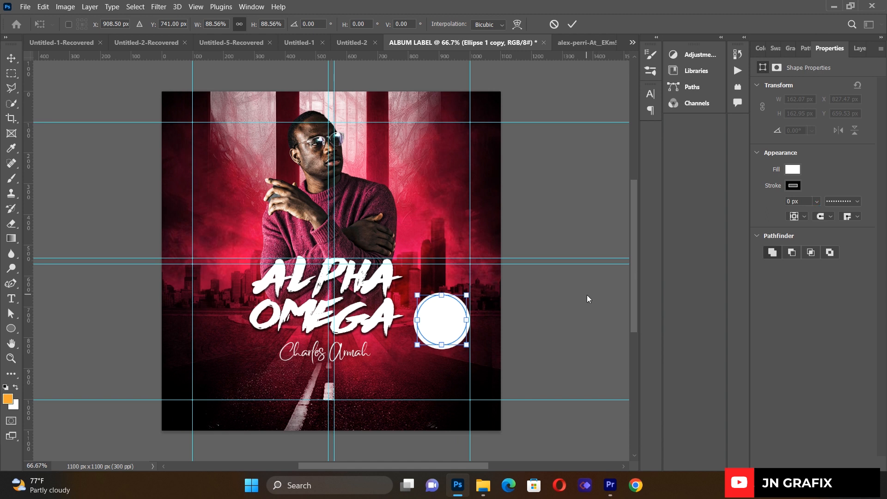
key(Return)
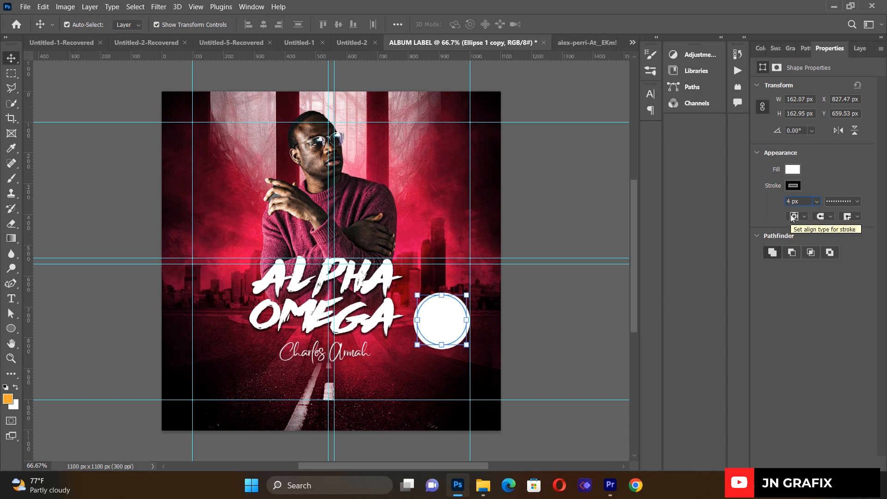
- Set the dotted outline colour to dark maroon and nudge the circle up slightly
click(828, 180)
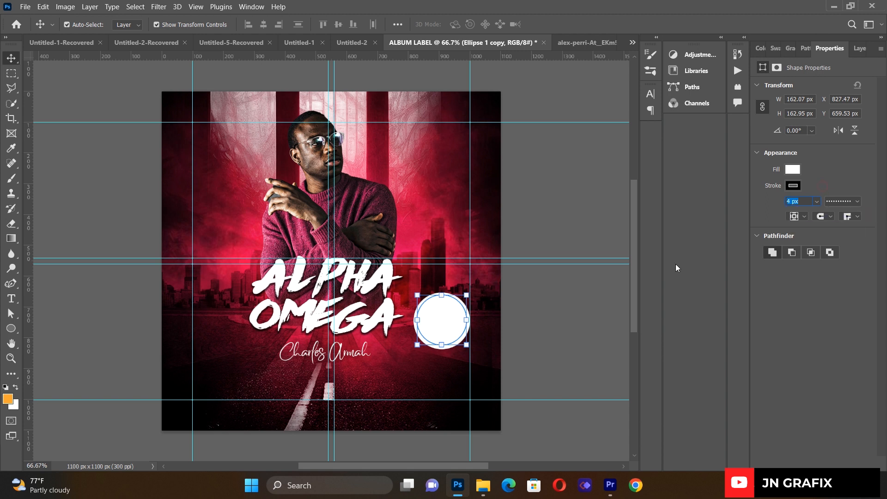
click(824, 202)
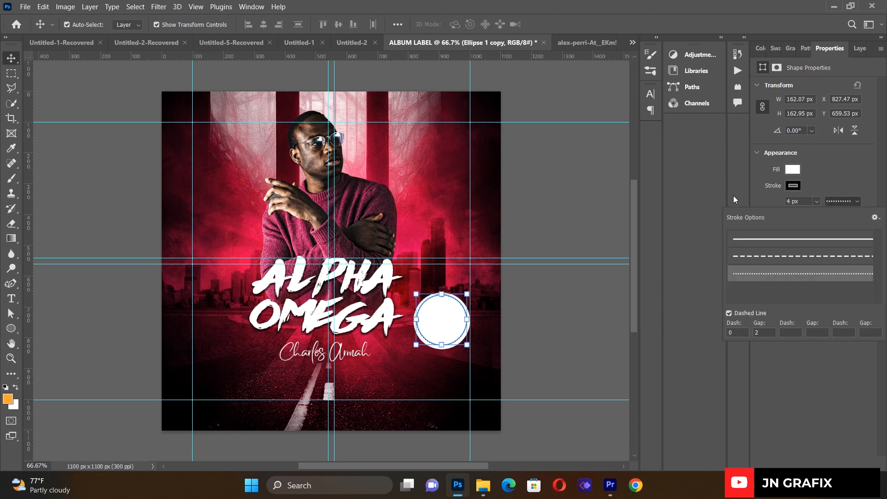
click(645, 251)
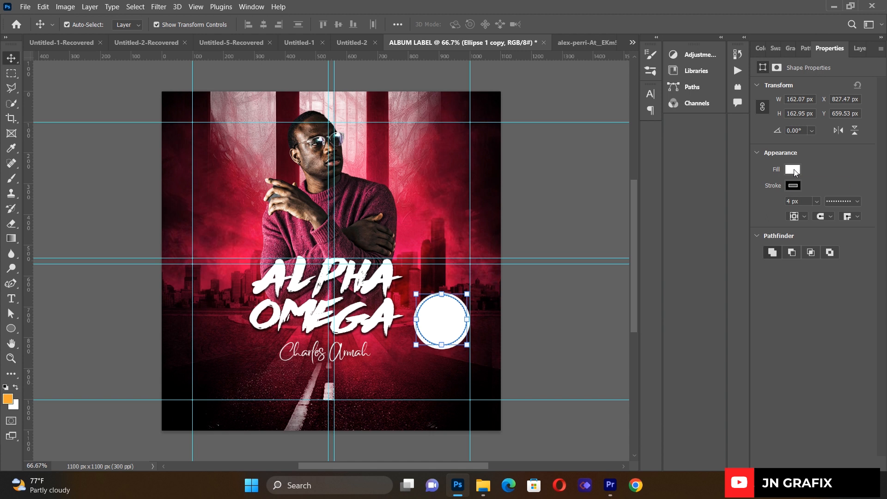
click(795, 186)
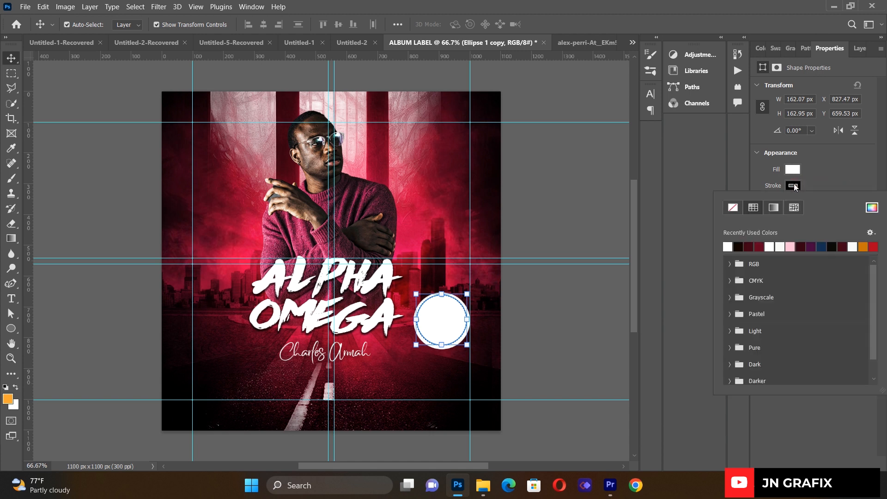
click(741, 247)
click(746, 246)
click(833, 174)
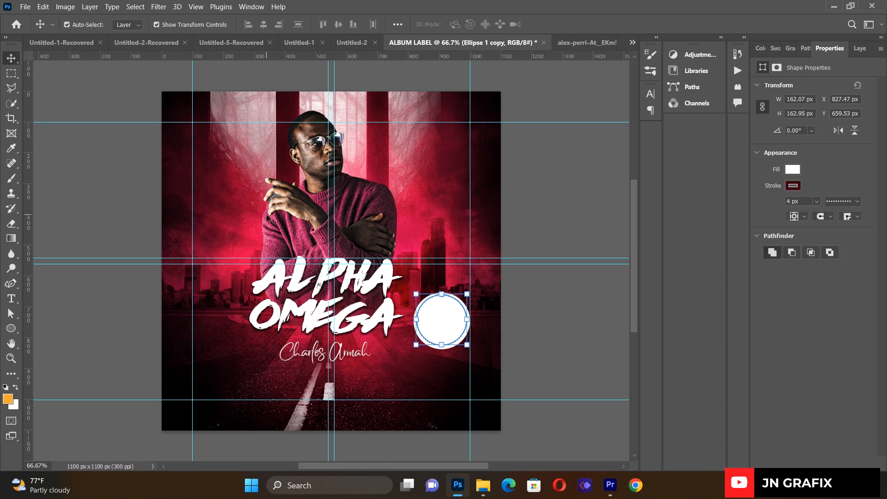
click(65, 169)
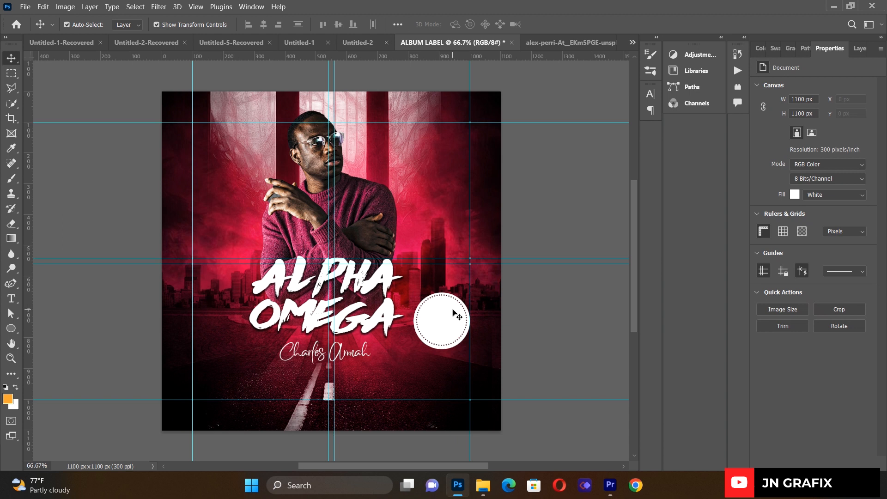
click(454, 314)
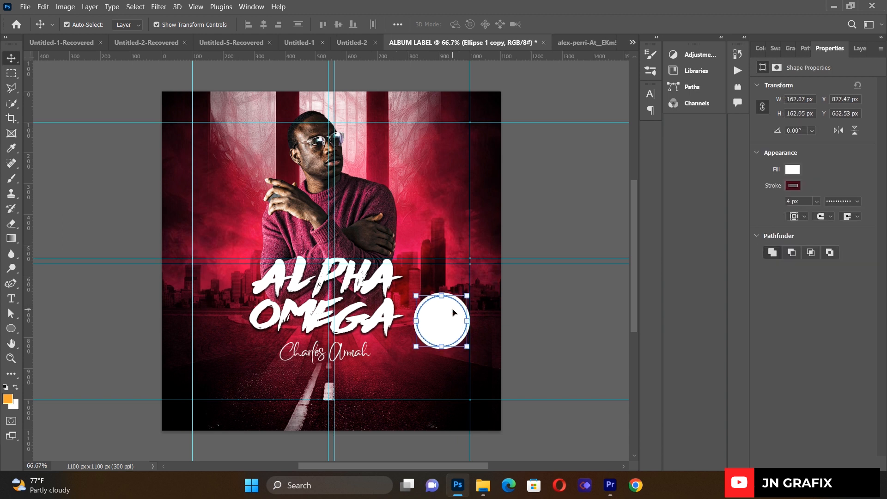
key(Up)
key(Up)
click(556, 220)
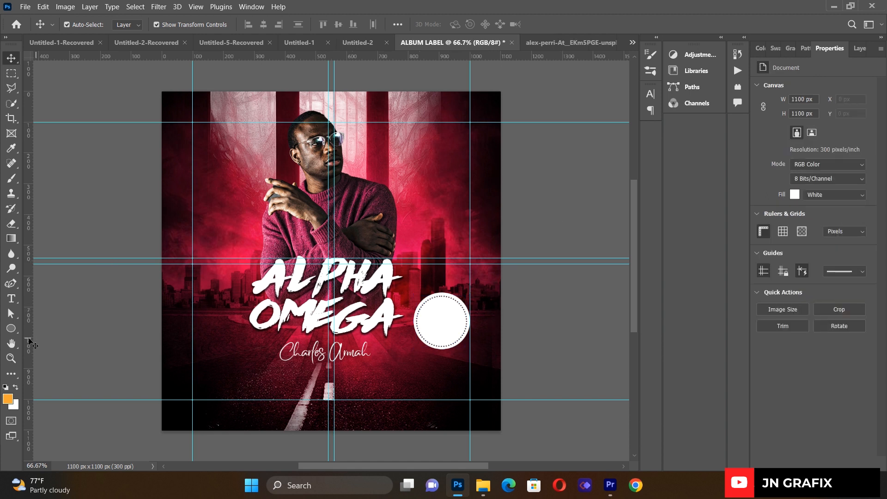
- Create a text box and type 14th in the Roboto font
click(12, 299)
drag(218, 140, 425, 238)
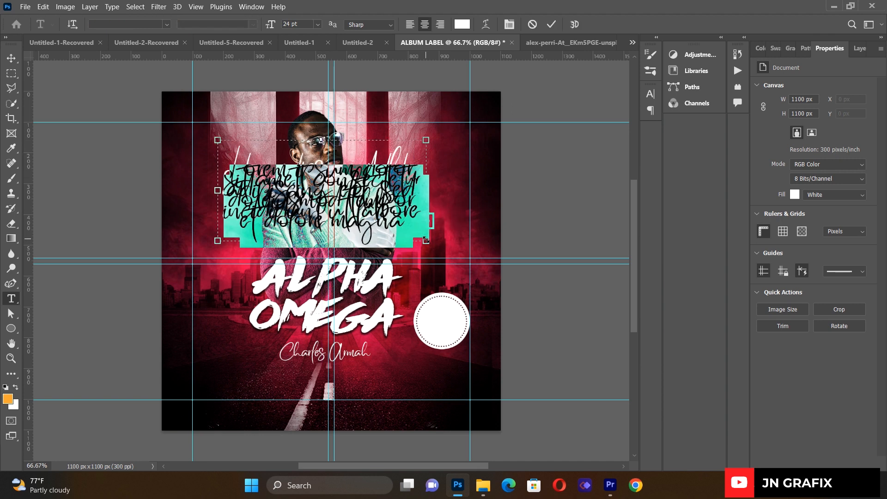
click(167, 24)
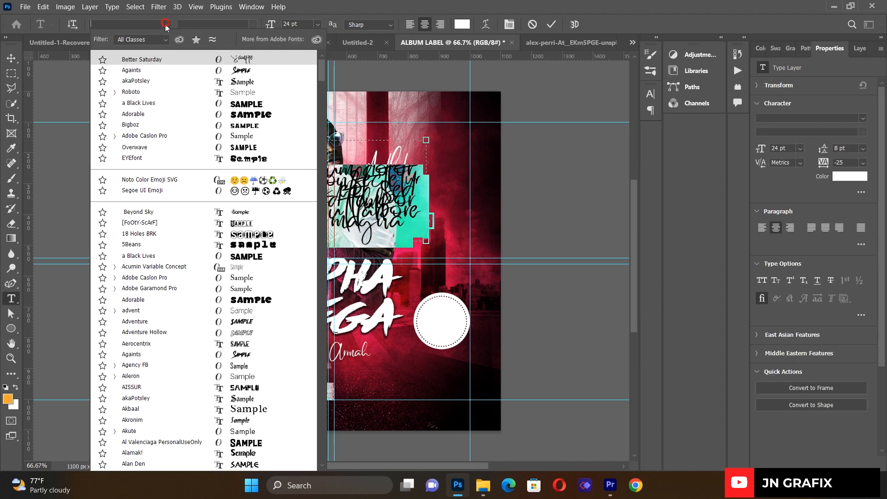
click(147, 91)
key(Delete)
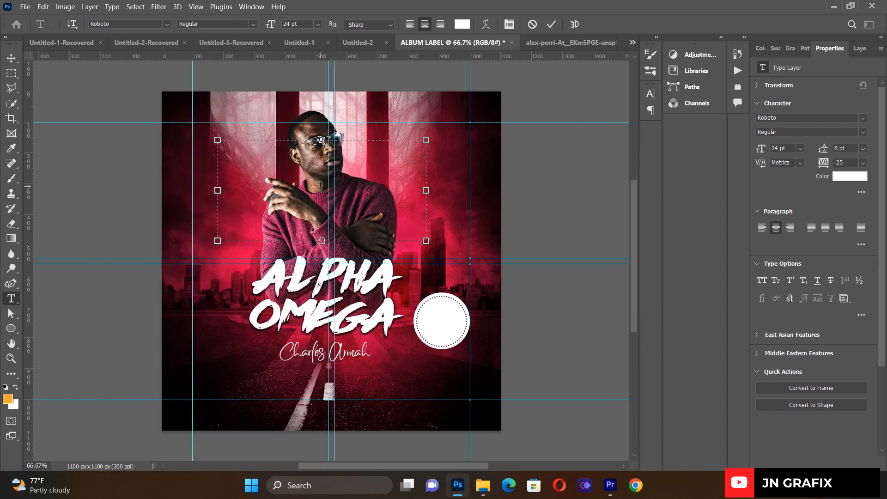
text(i4th)
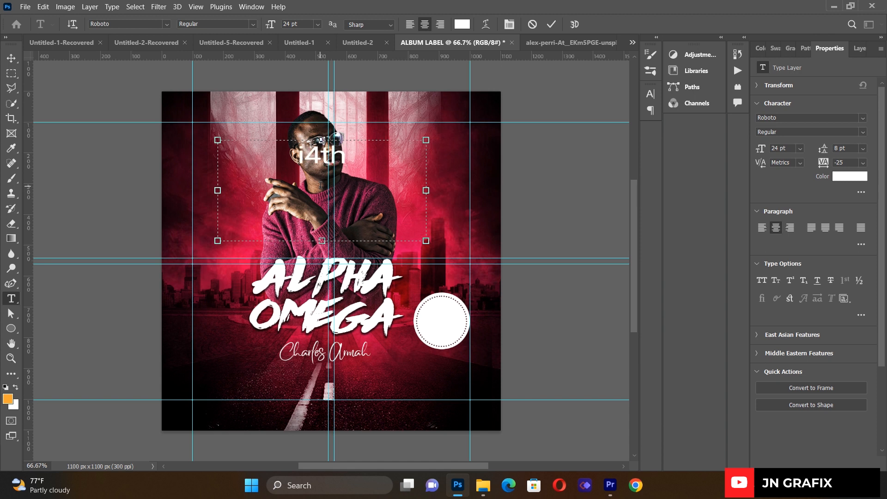
key(ctrl+a)
key(BackSpace)
text(1)
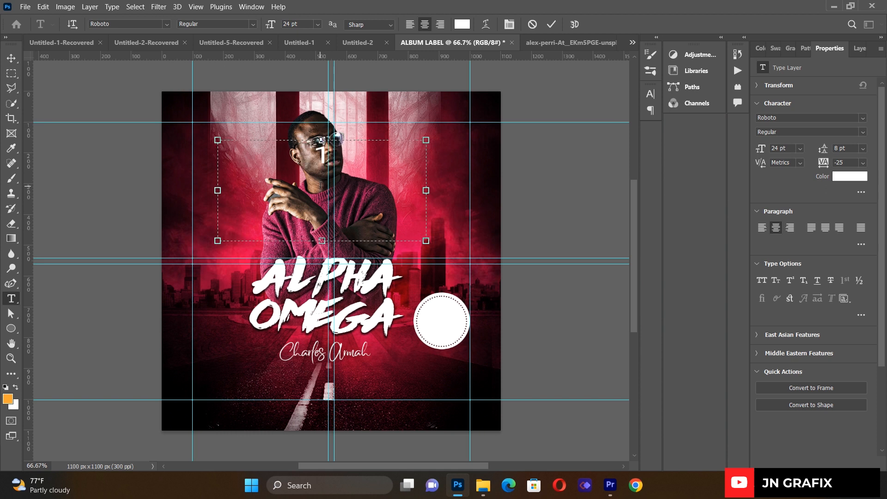
text(4th)
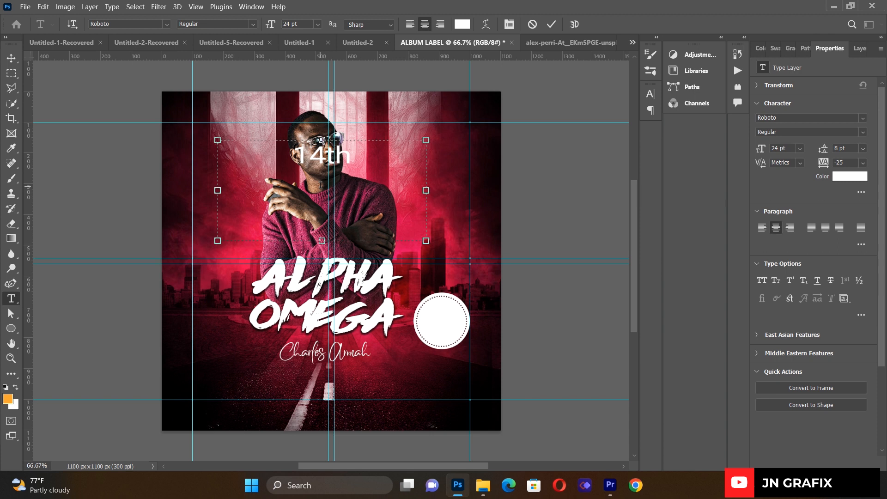
- Make the 14th text Roboto Medium in a near-black colour sampled from the artwork
key(ctrl+a)
click(254, 24)
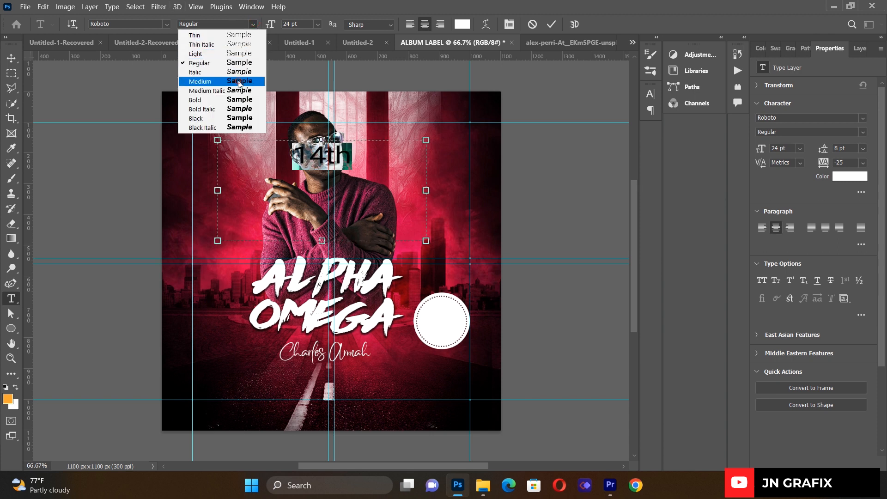
click(239, 82)
click(462, 25)
click(456, 219)
drag(480, 300, 483, 293)
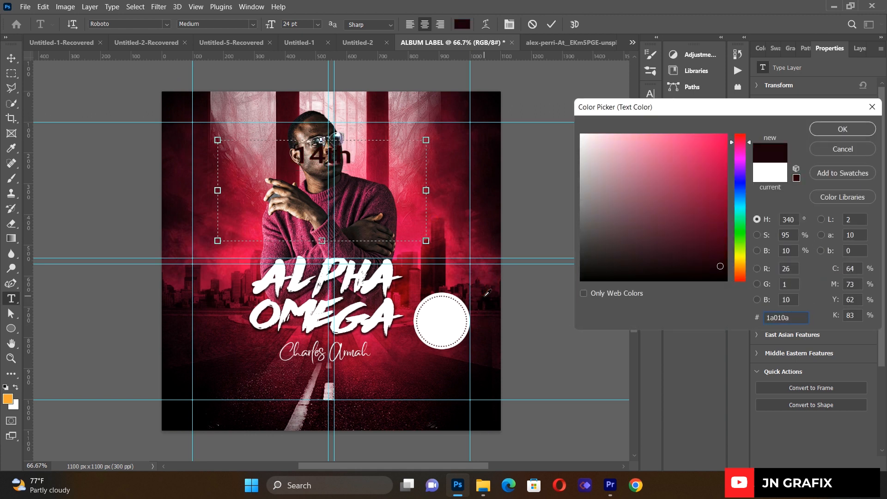
click(842, 129)
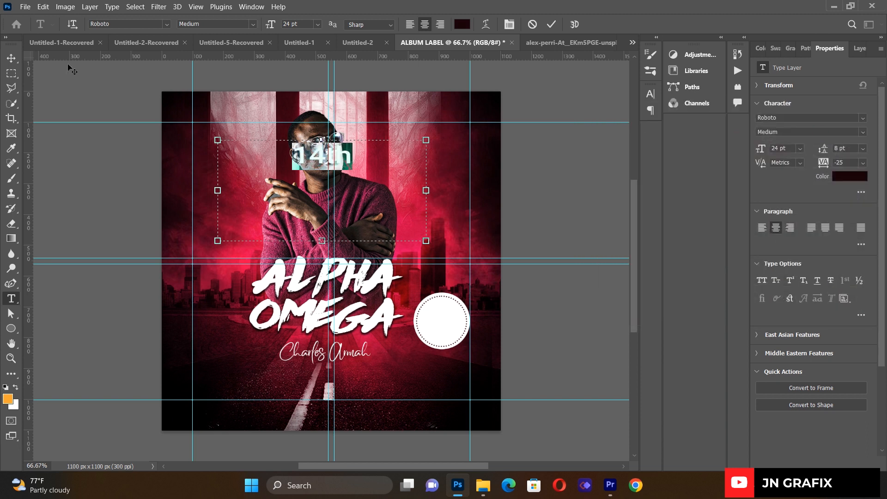
click(11, 57)
- Scale 14th down and place it at the top of the white circle
key(ctrl+t)
drag(219, 140, 321, 171)
drag(379, 196, 453, 317)
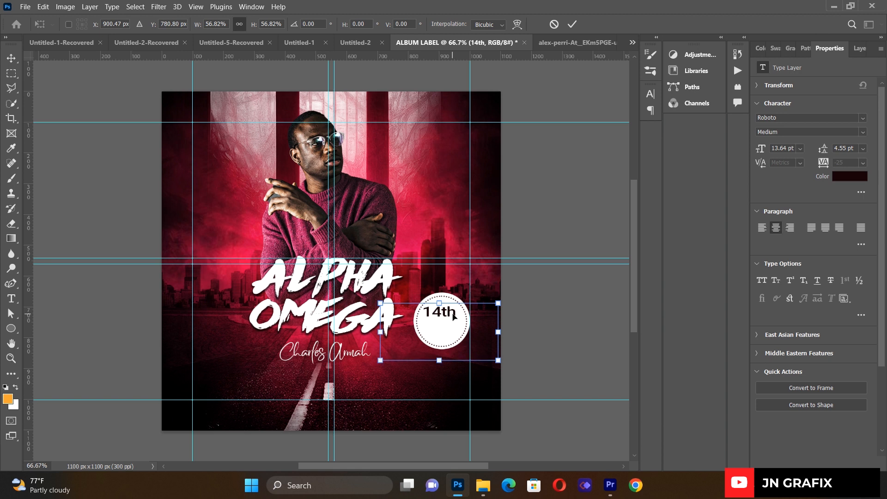
click(119, 329)
- Duplicate 14th below the original and change the copy to JULY
key(Return)
drag(439, 313, 439, 325)
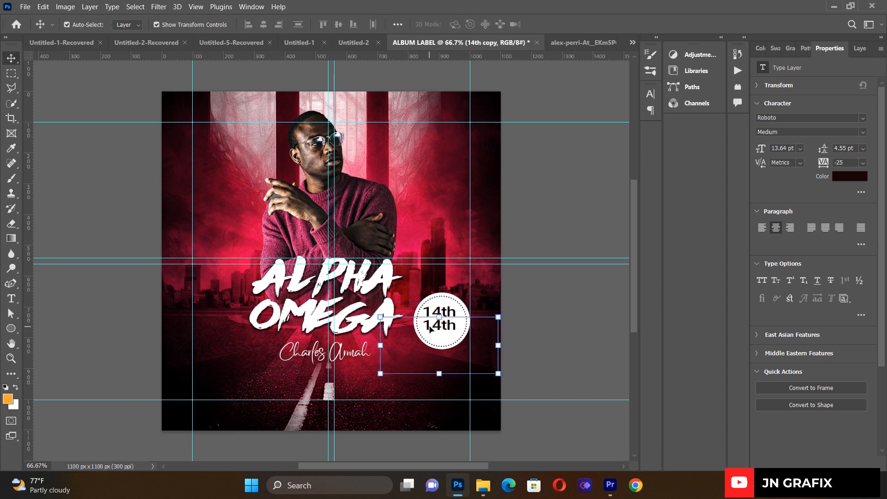
click(11, 299)
click(439, 327)
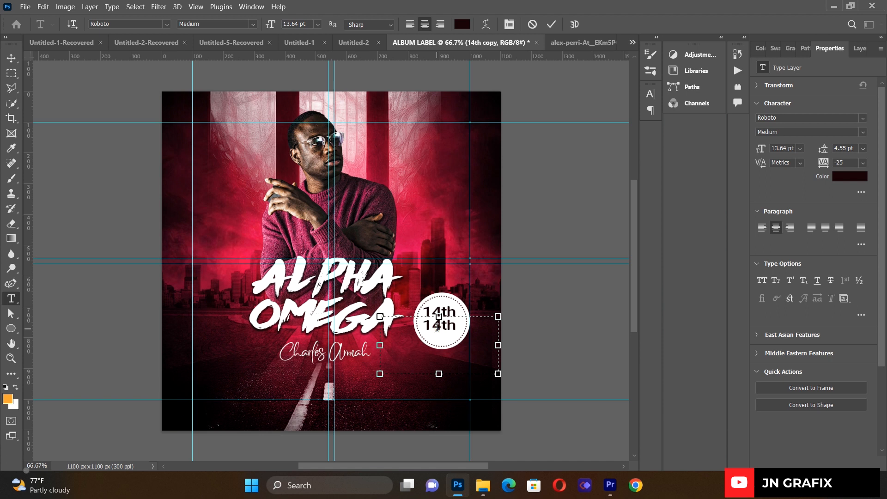
double_click(438, 327)
click(438, 327)
key(ctrl+a)
key(BackSpace)
text(jun)
key(ctrl+a)
key(BackSpace)
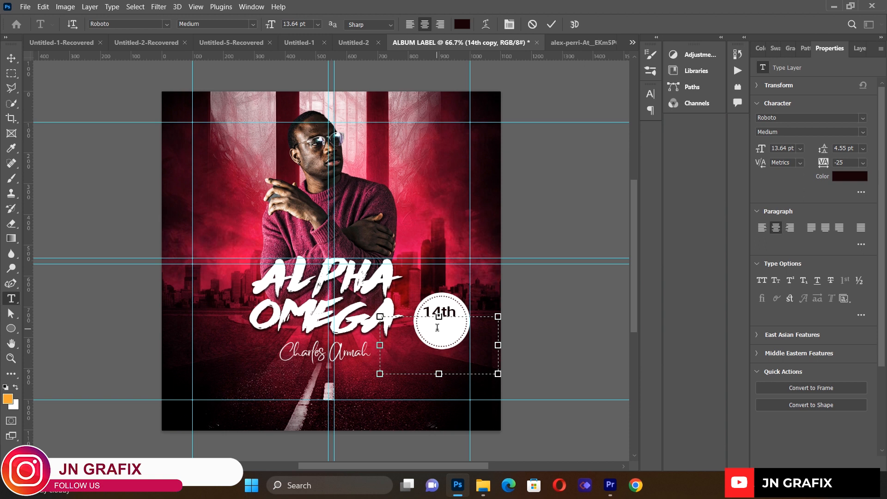
text(JU)
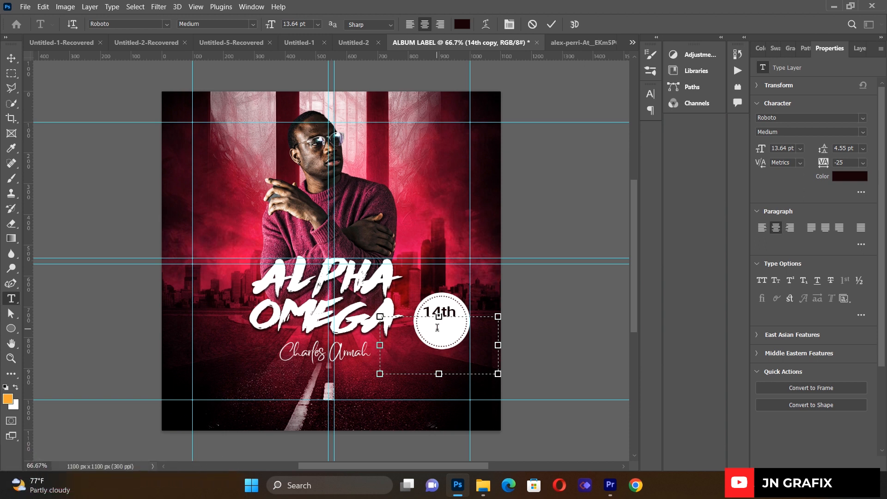
text(LY)
click(108, 167)
- Duplicate JULY below itself and change the copy to 23
click(12, 59)
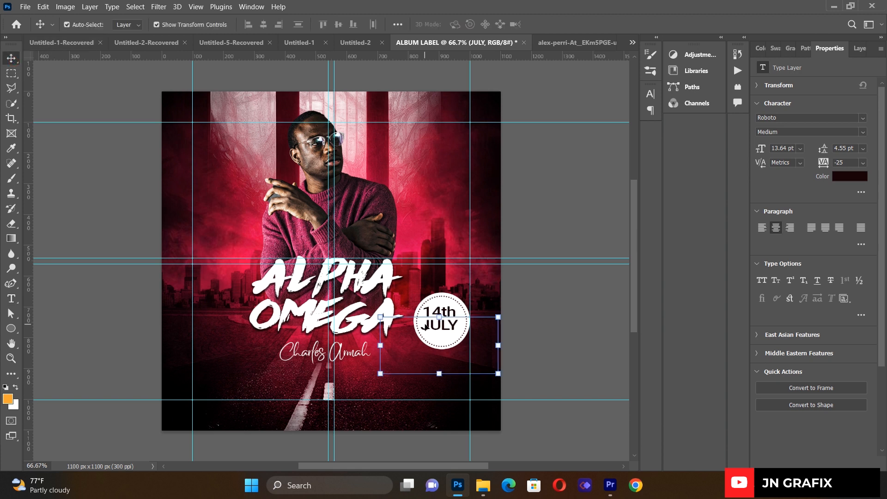
key(ctrl+j)
drag(443, 325, 443, 339)
click(11, 299)
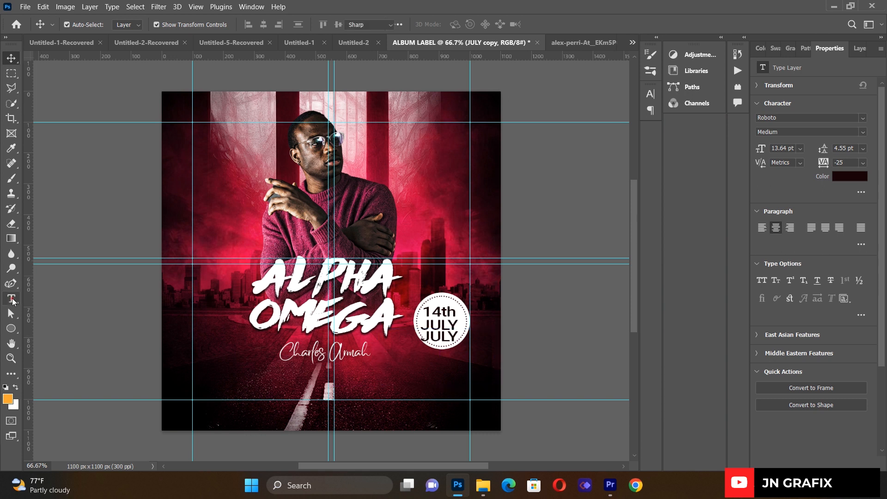
click(444, 336)
key(ctrl+a)
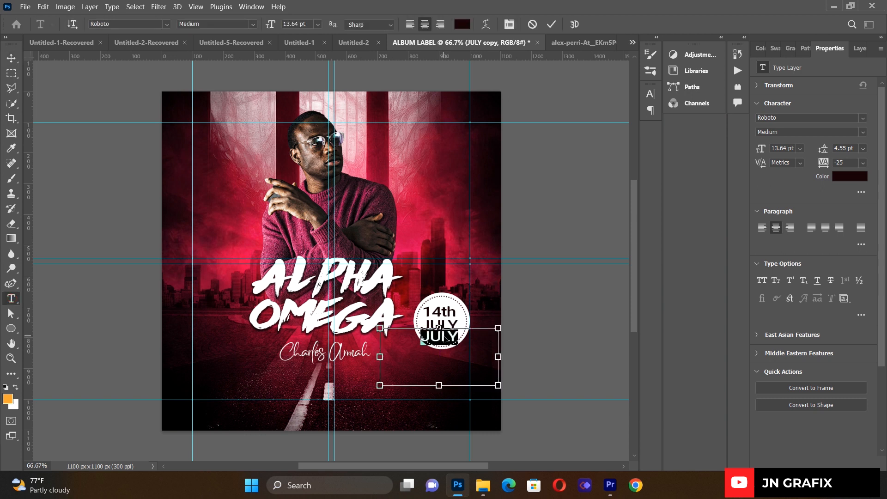
text(23)
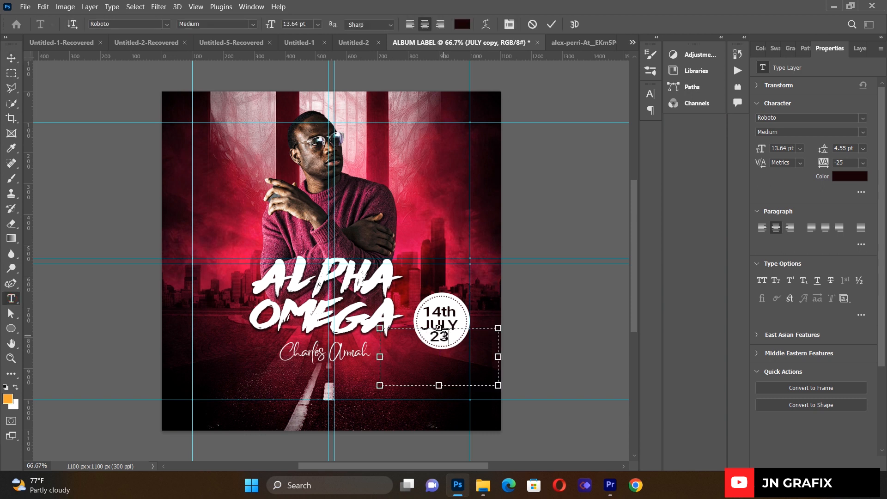
click(12, 58)
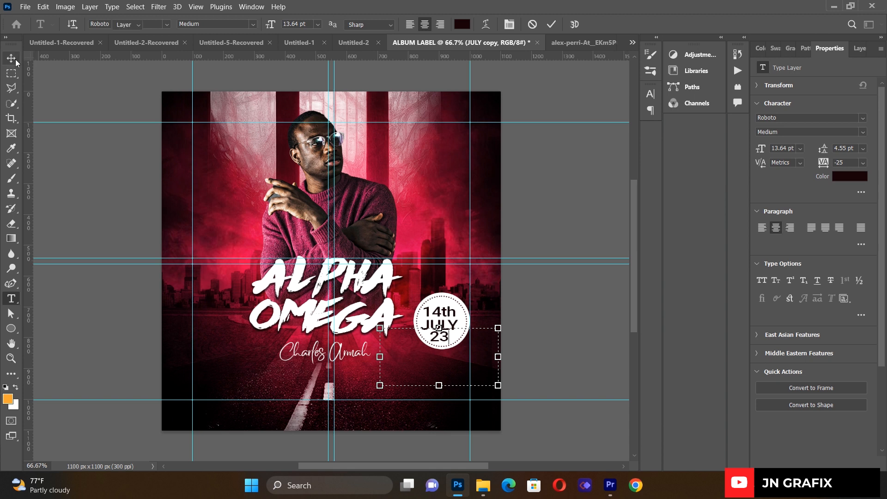
click(142, 260)
- Nudge JULY up and right, then check the 14th and 23 lines' placement
click(446, 327)
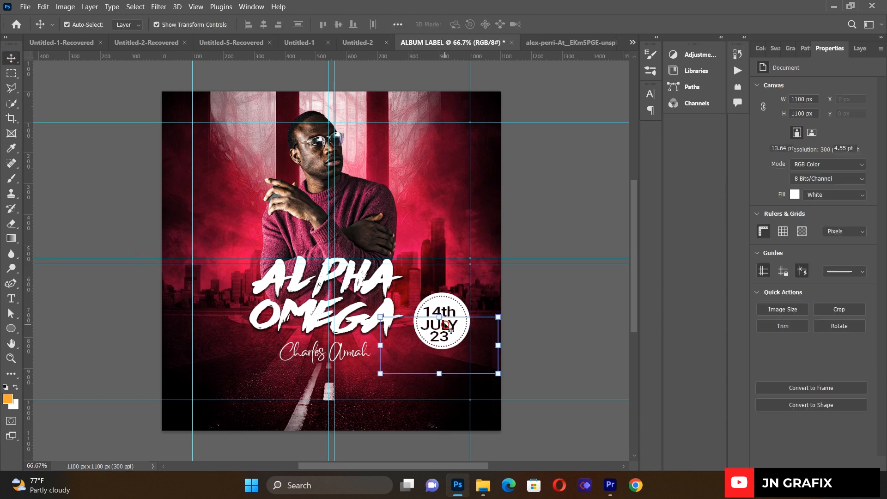
key(Up)
key(Up)
key(Up)
key(Right)
key(Right)
click(108, 345)
click(452, 311)
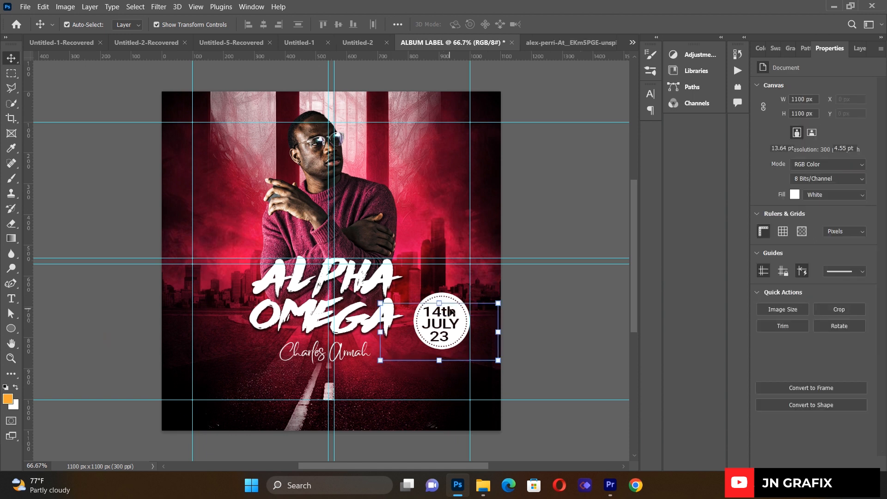
click(131, 311)
click(446, 340)
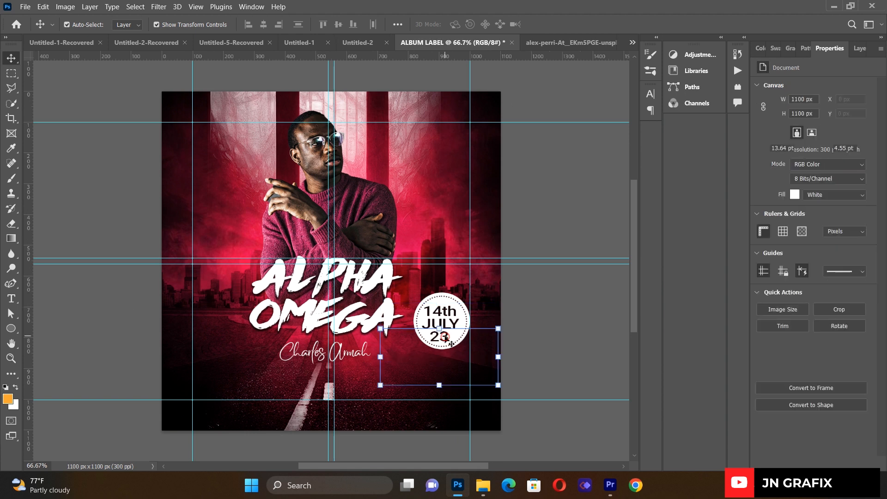
click(126, 314)
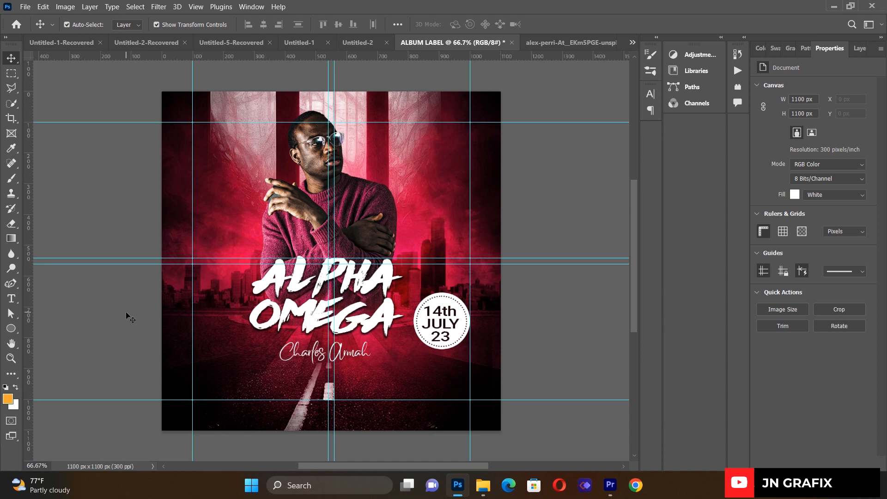
- Add a text box below the title with OUT NOW in white
click(11, 298)
drag(200, 344, 464, 388)
key(BackSpace)
text(OU)
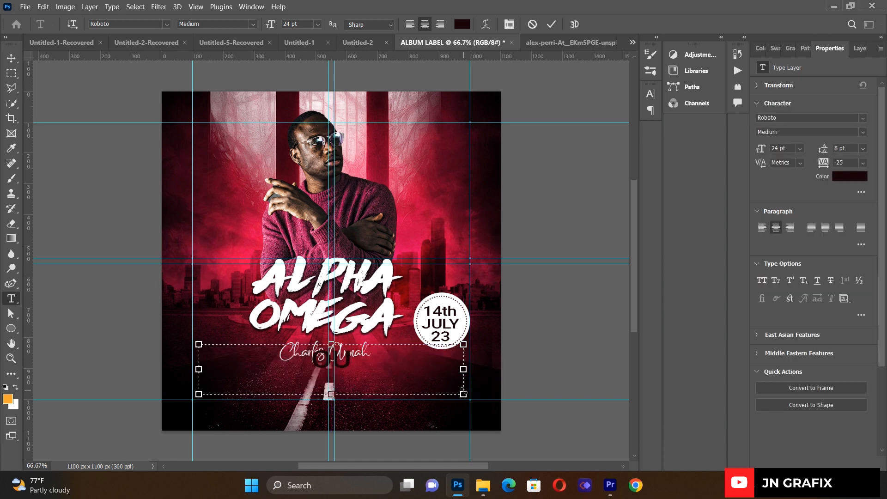
text(T NO)
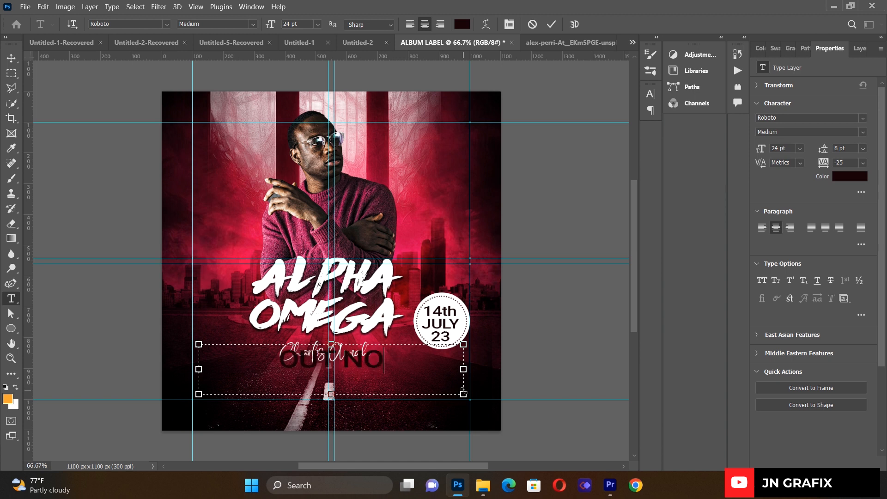
text(W)
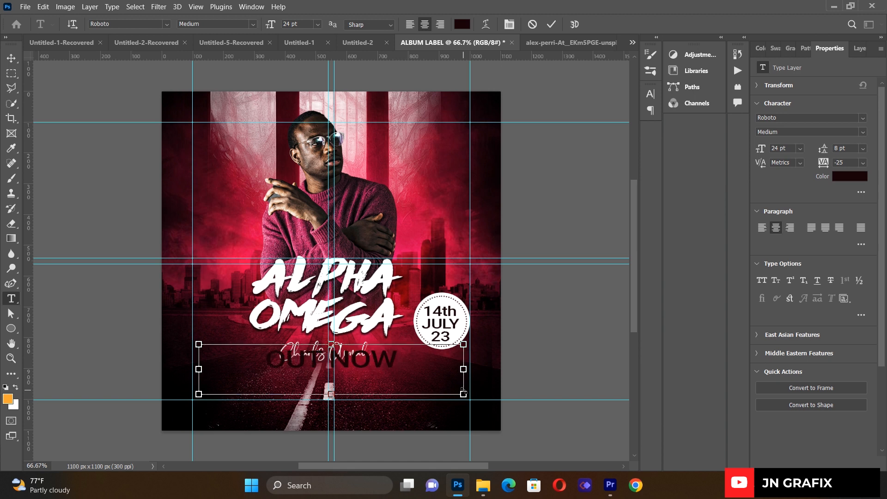
key(ctrl+a)
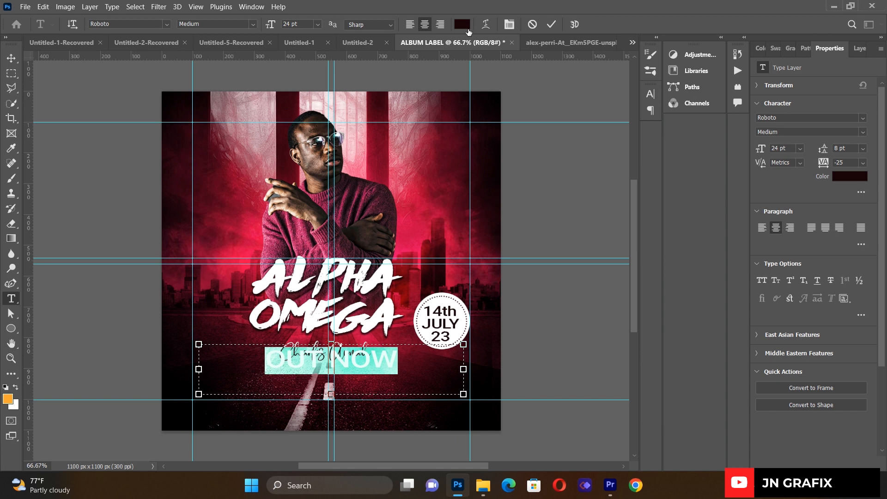
click(466, 27)
click(442, 300)
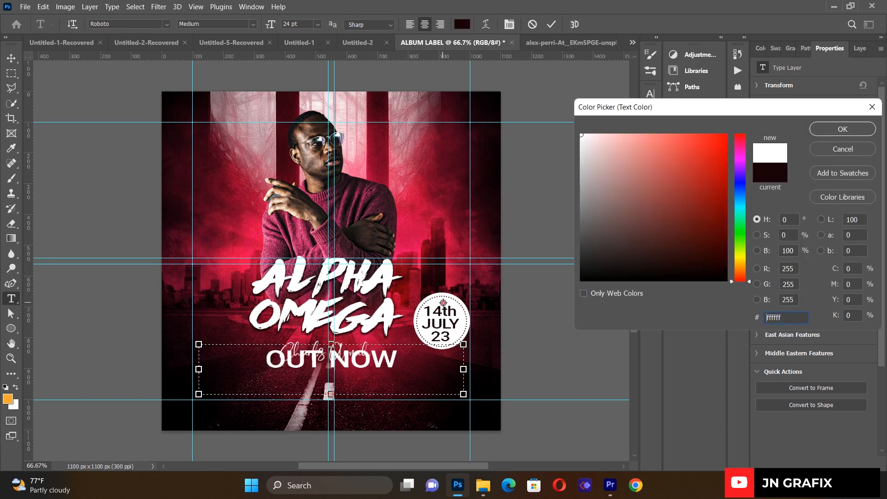
click(846, 129)
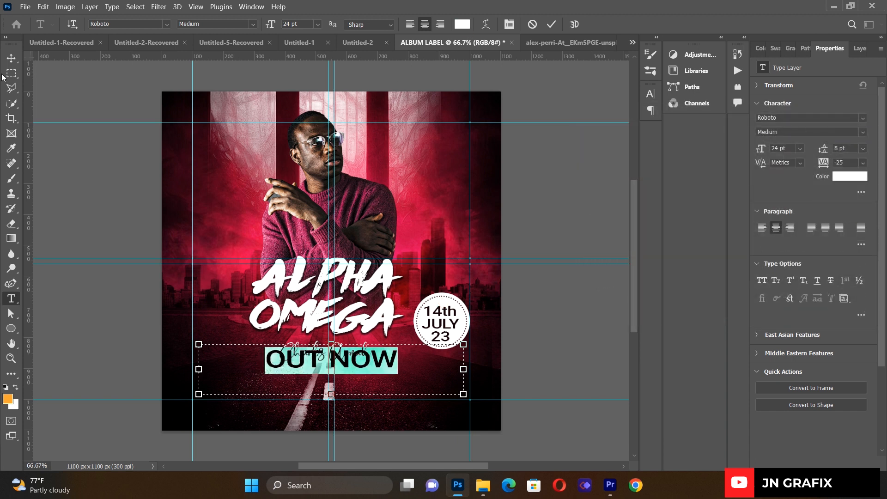
click(11, 58)
- Shrink OUT NOW and centre it level beneath the artist name
drag(464, 394, 316, 366)
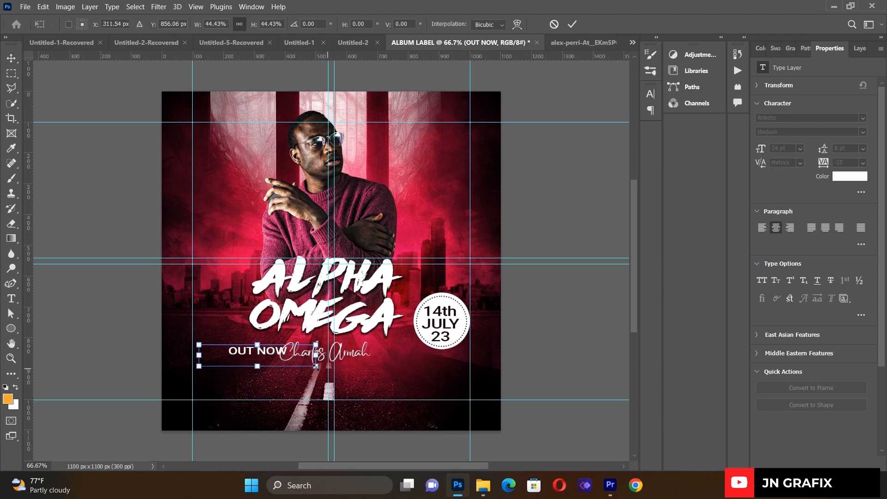
drag(275, 355, 333, 382)
drag(286, 364, 282, 370)
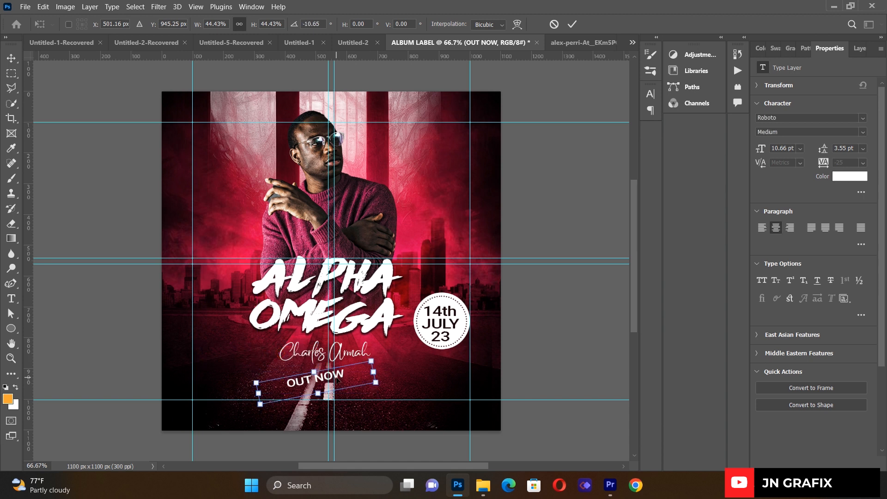
key(ctrl+z)
drag(329, 382, 327, 382)
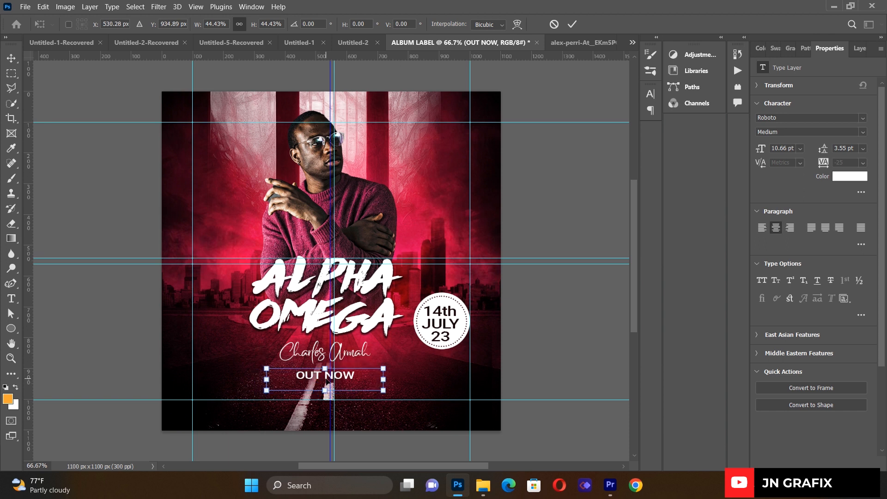
key(Up)
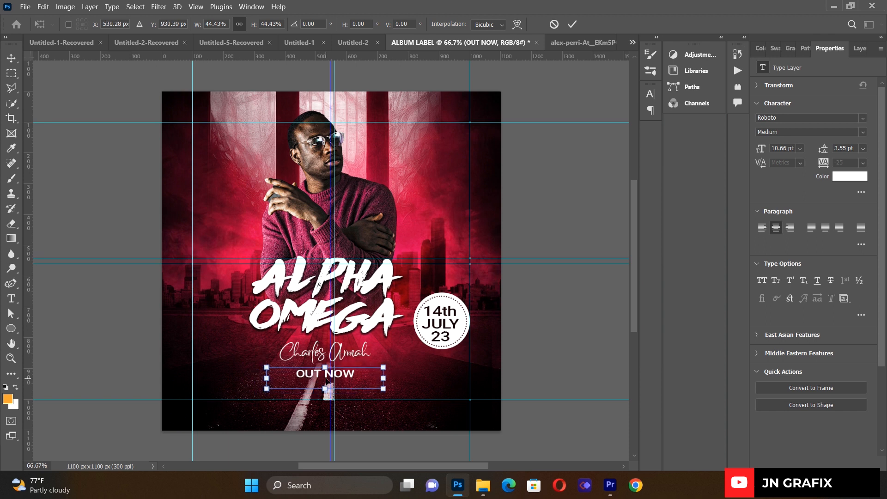
key(Down)
key(Down)
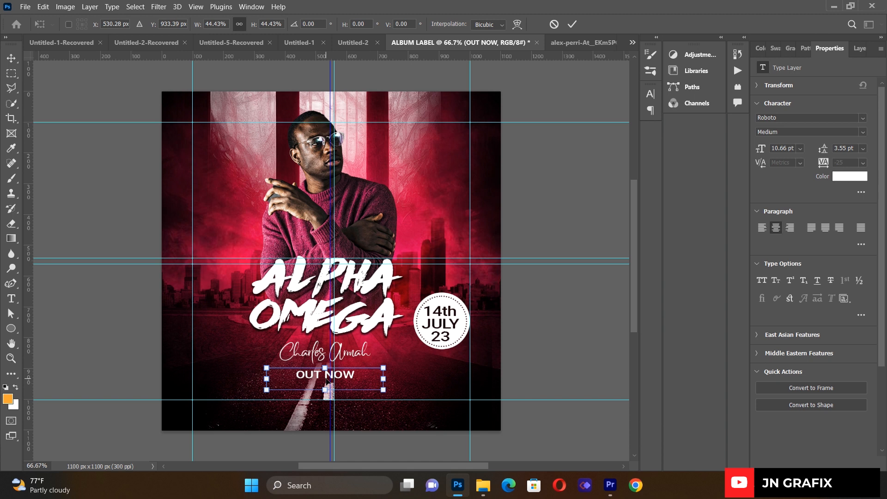
key(Up)
key(Up)
key(Right)
key(Down)
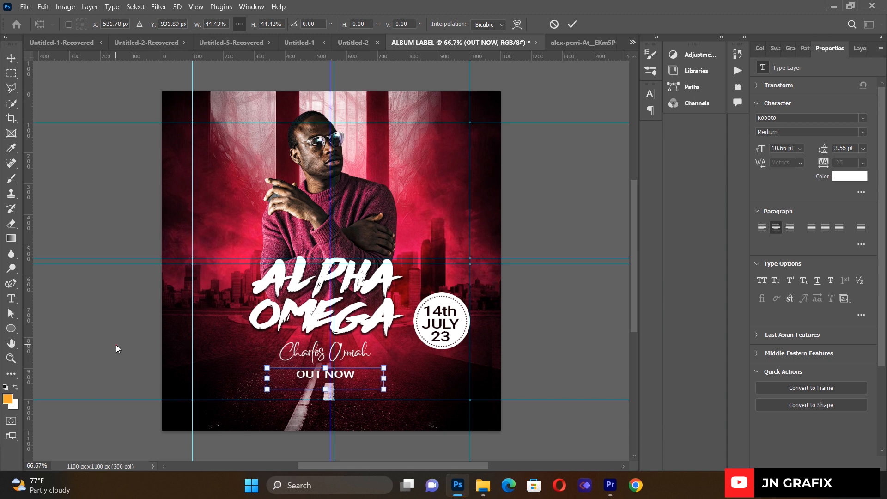
click(107, 346)
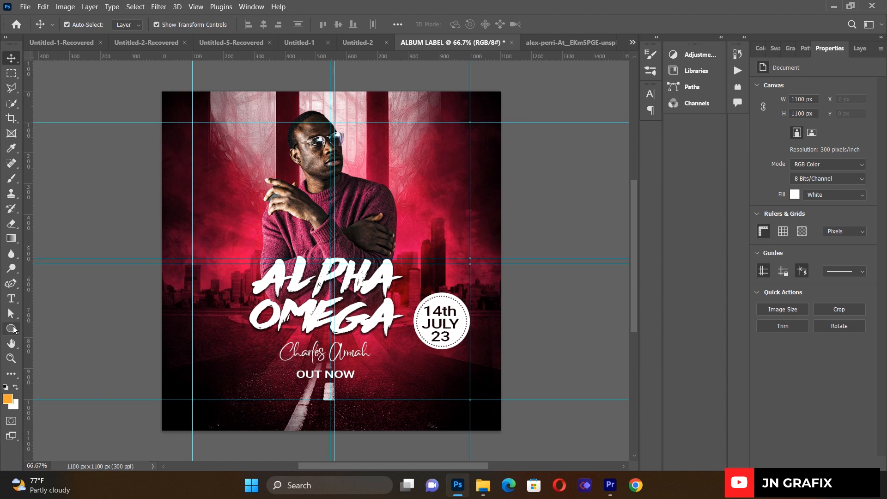
- Draw a long rectangle bar near the bottom of the cover
click(14, 329)
click(40, 328)
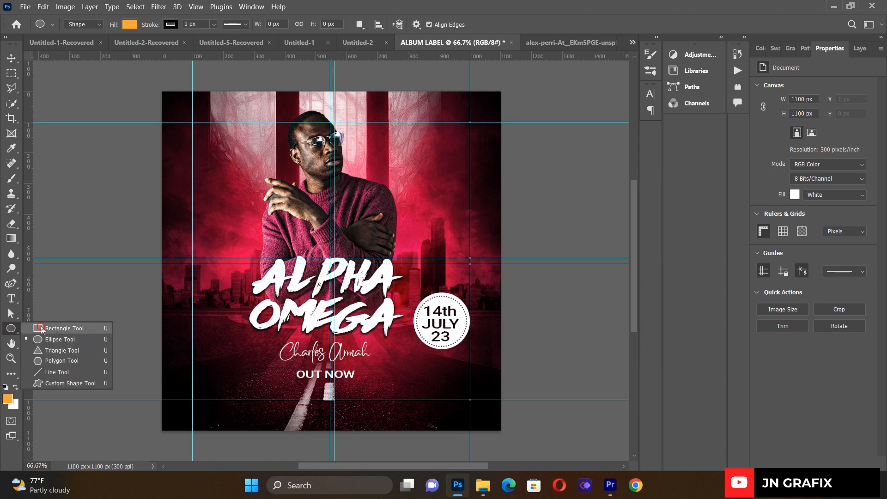
click(41, 327)
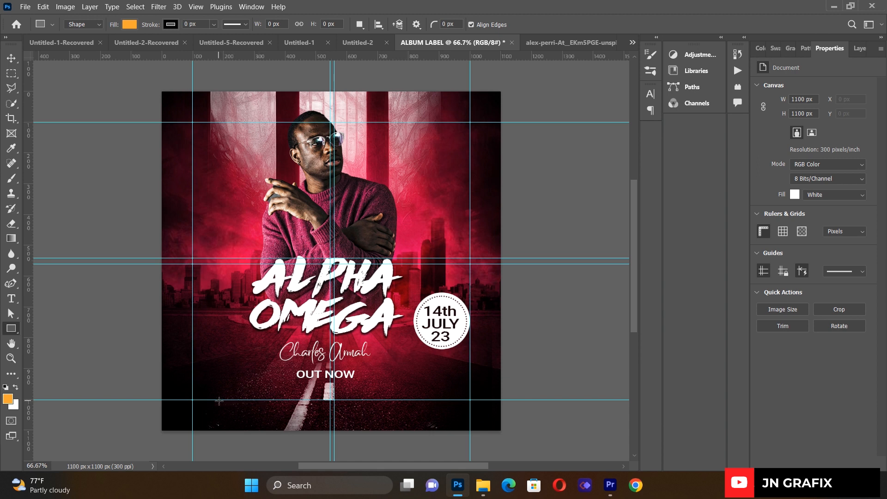
drag(214, 400, 444, 416)
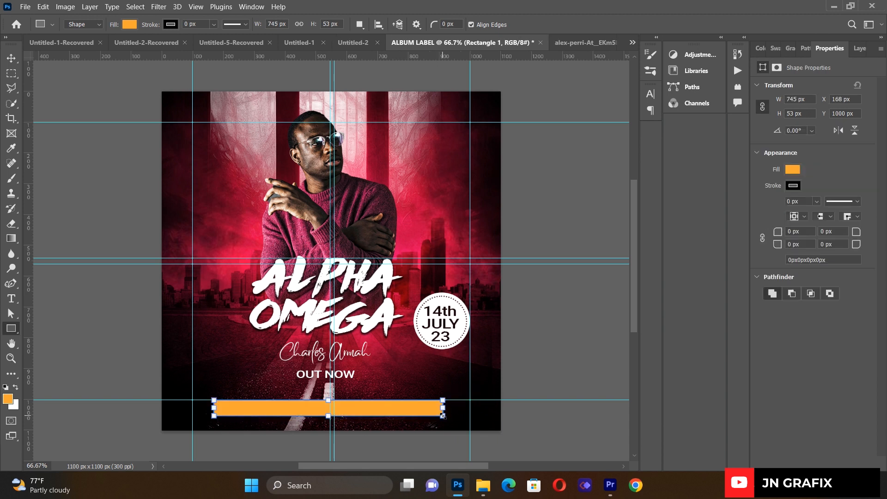
- Fill the bar white, set its opacity to 22%, and nudge it right
click(792, 170)
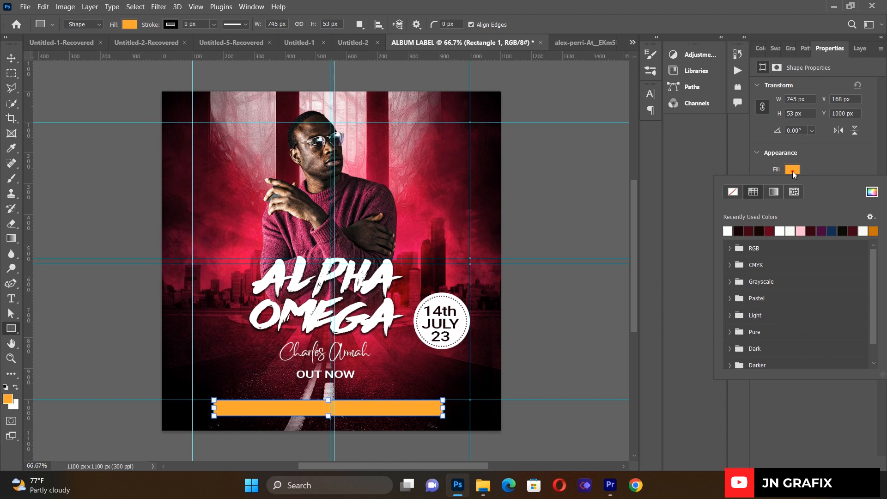
click(728, 231)
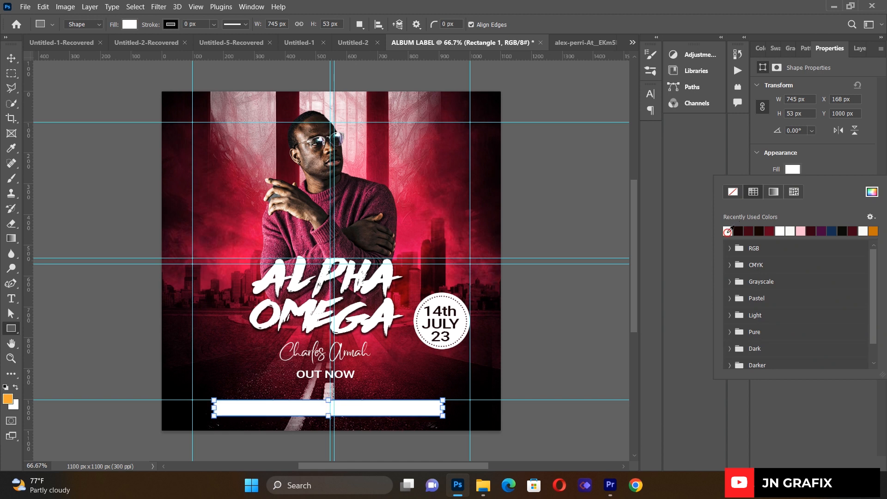
click(854, 48)
click(879, 84)
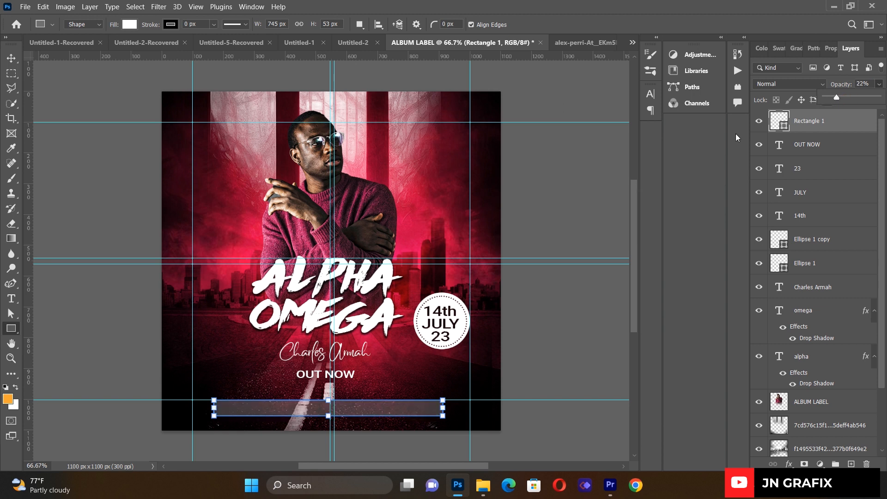
click(11, 58)
click(92, 227)
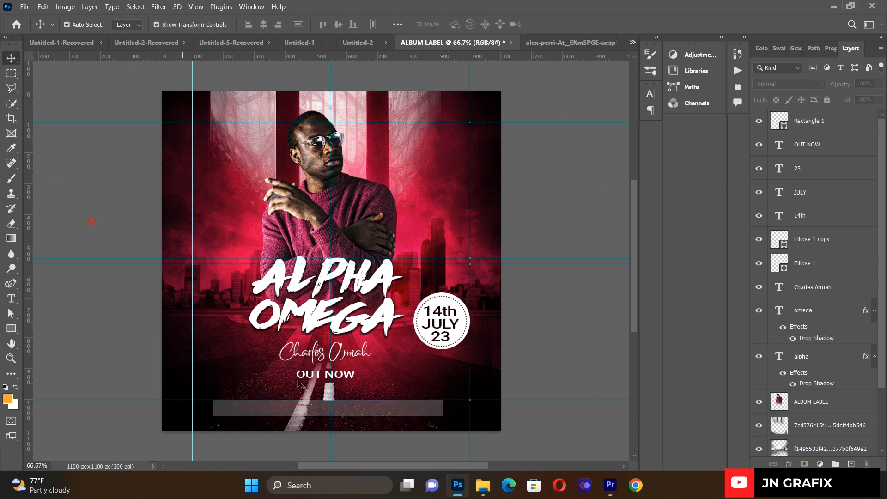
click(408, 414)
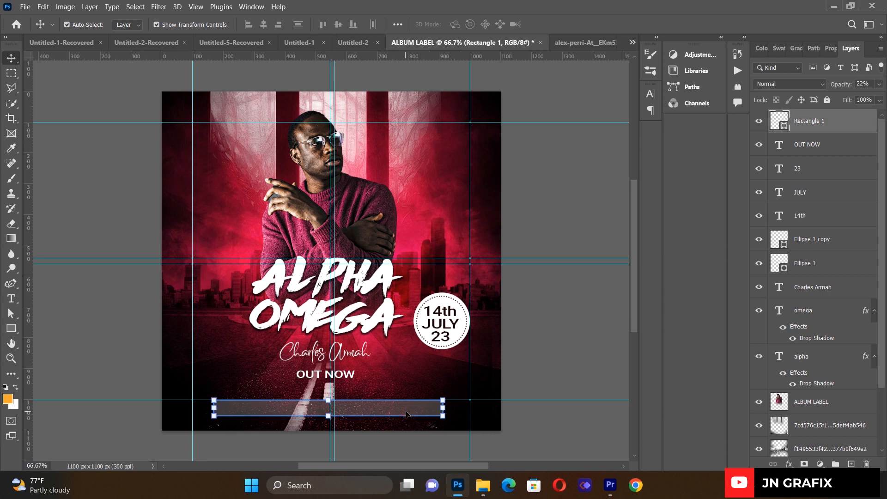
key(Right)
key(Right)
- Place the Spotify logo PNG as a linked image and shrink it to icon size
click(25, 7)
click(58, 226)
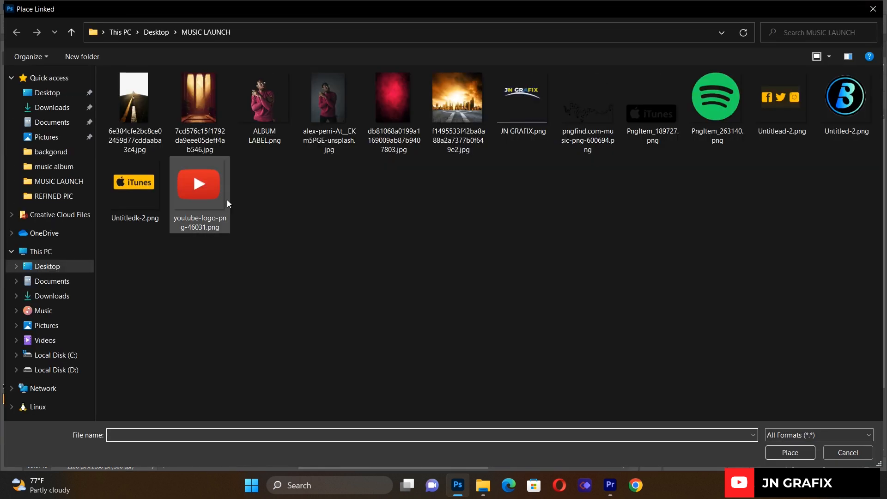
double_click(711, 101)
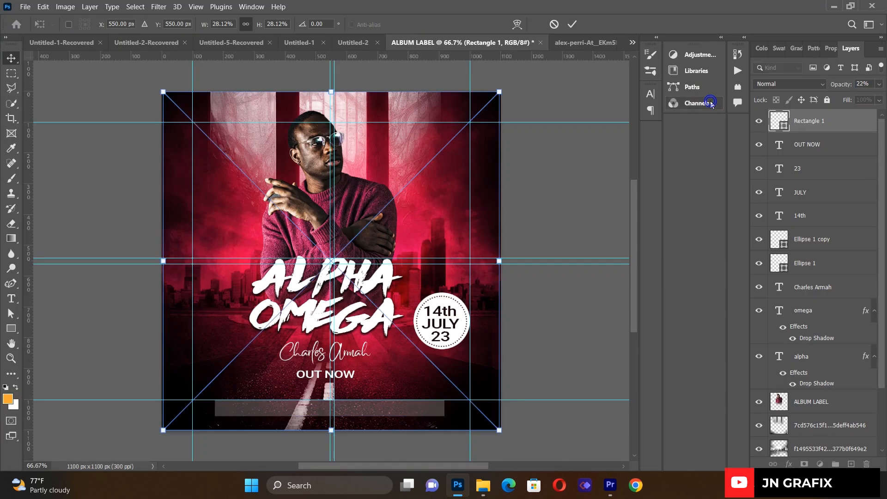
drag(498, 92, 182, 417)
click(11, 58)
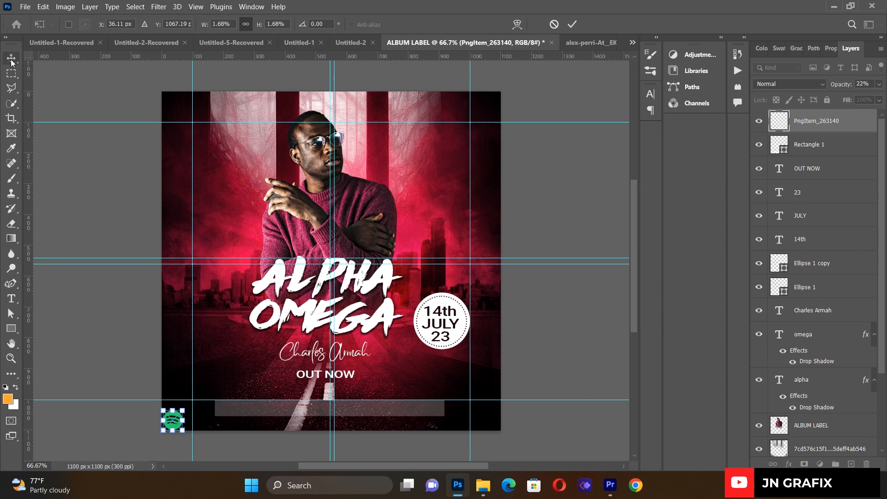
- Move the Spotify logo onto the bar's centre and shrink it slightly more
click(56, 215)
drag(177, 427, 294, 401)
key(ctrl+t)
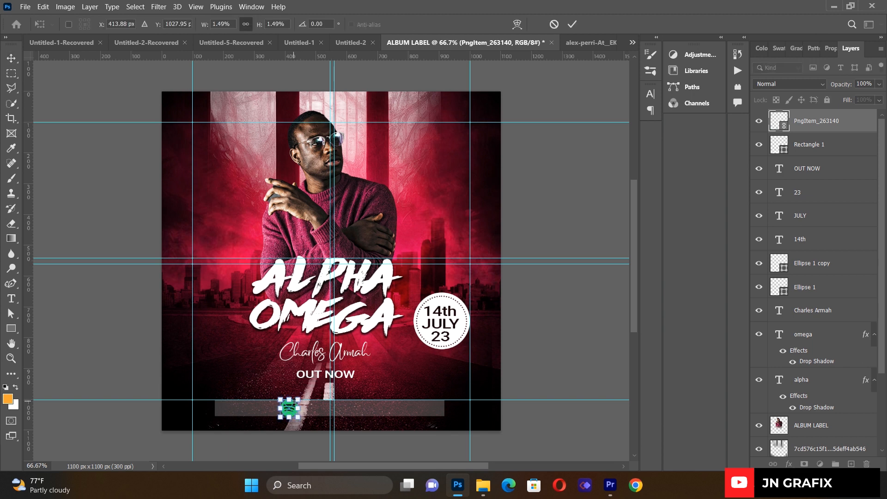
click(127, 231)
click(103, 184)
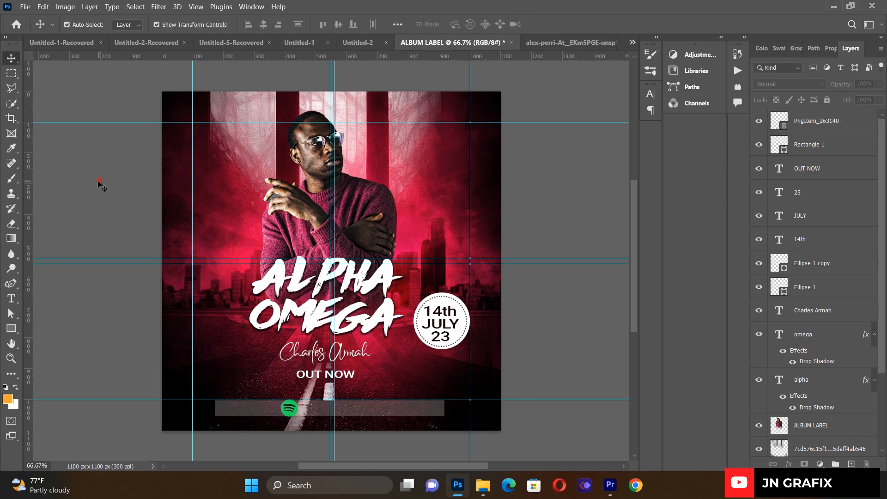
click(27, 7)
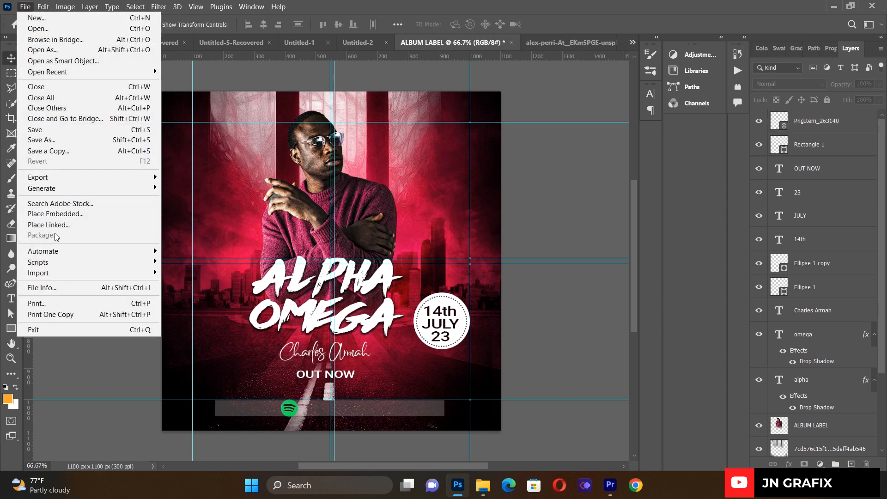
- Place Untitledk-2.png as a linked iTunes badge and shrink it onto the bottom bar
click(57, 228)
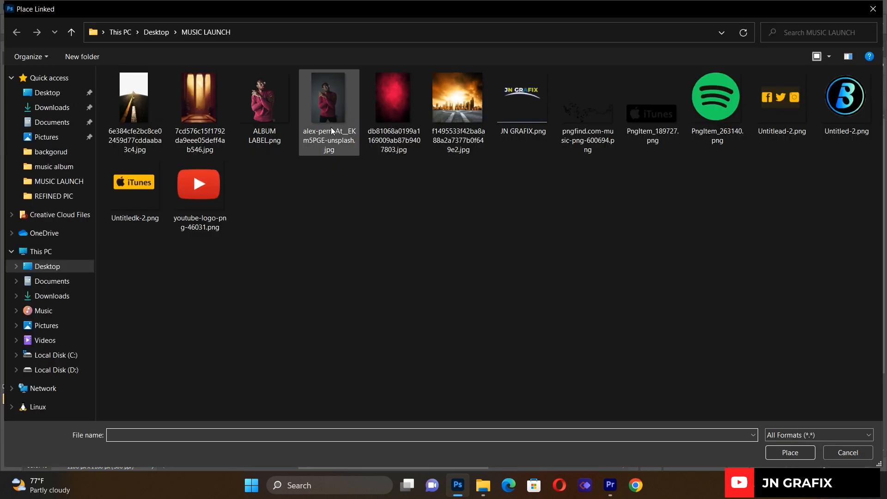
double_click(148, 194)
drag(500, 91, 322, 411)
click(25, 6)
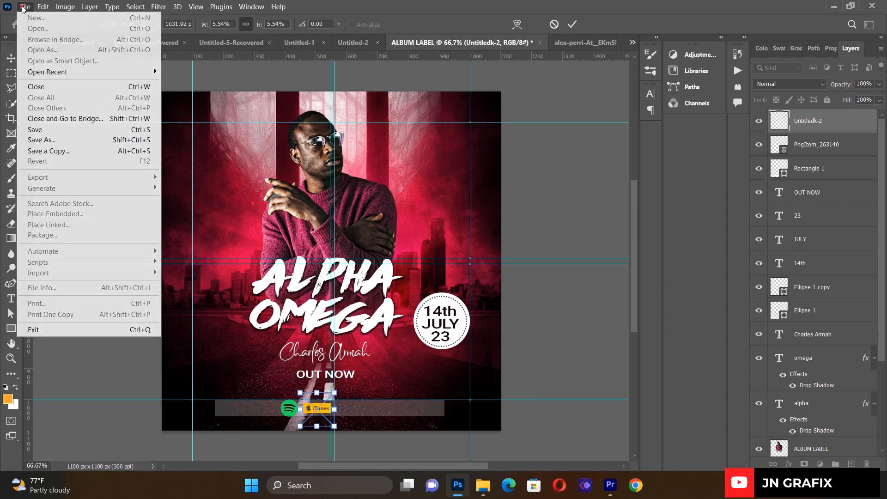
click(262, 205)
key(Return)
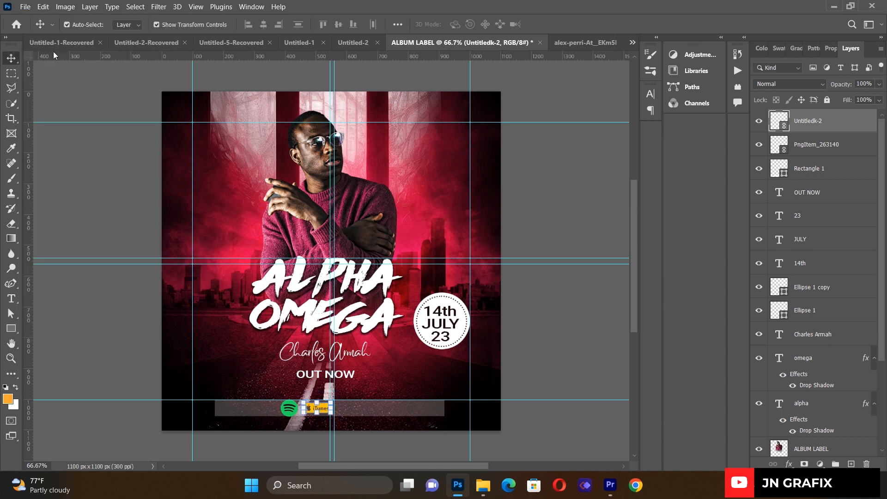
- Place Untitled-2.png, the blue B logo, scaled to 3.37% and nudged up-left beside Spotify
click(20, 10)
click(69, 225)
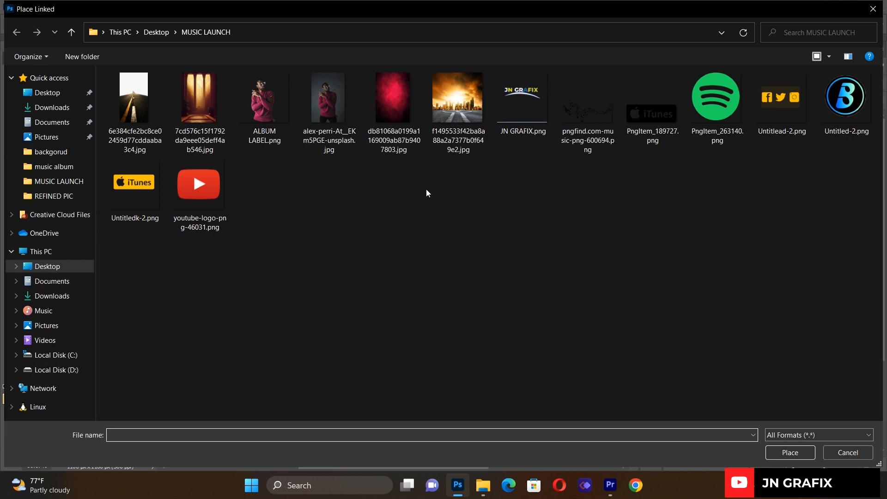
double_click(842, 108)
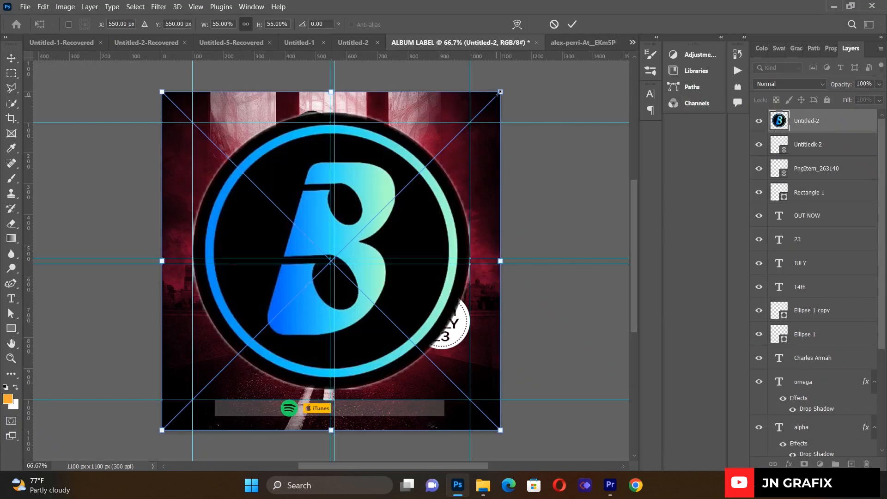
drag(499, 91, 348, 413)
key(Up)
key(Up)
key(Up)
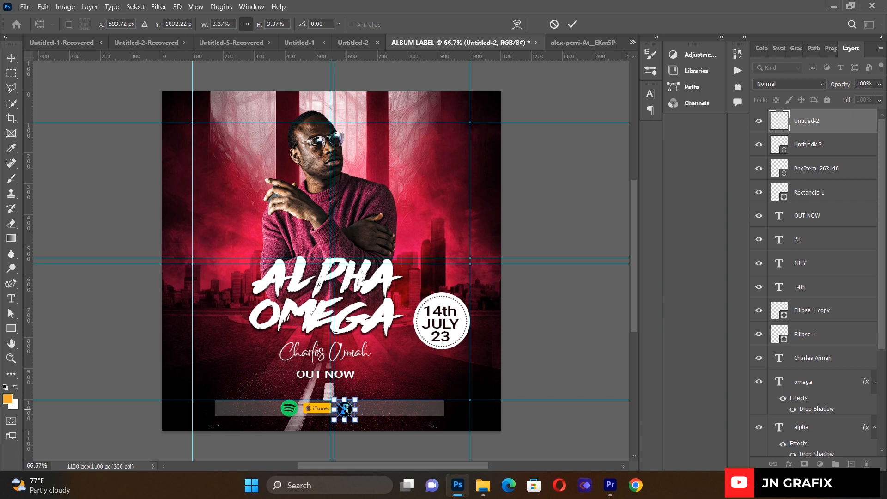
key(Left)
key(Left)
key(Left)
key(Up)
key(Left)
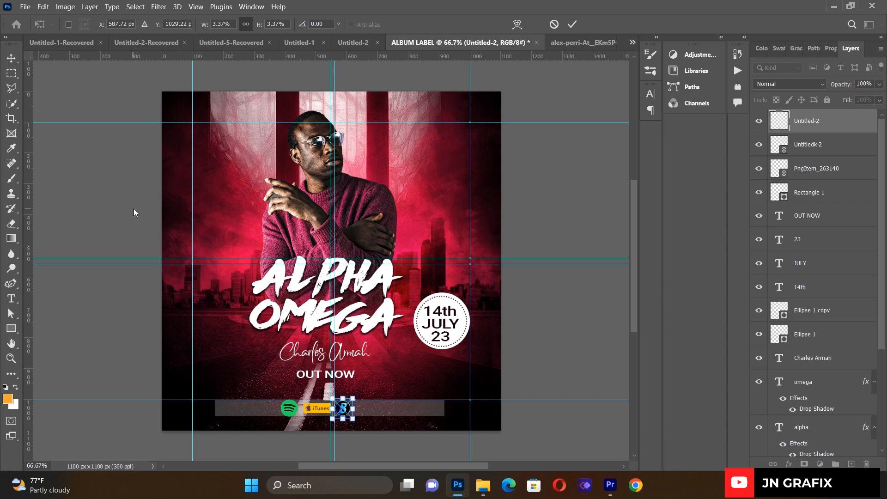
click(134, 211)
click(25, 6)
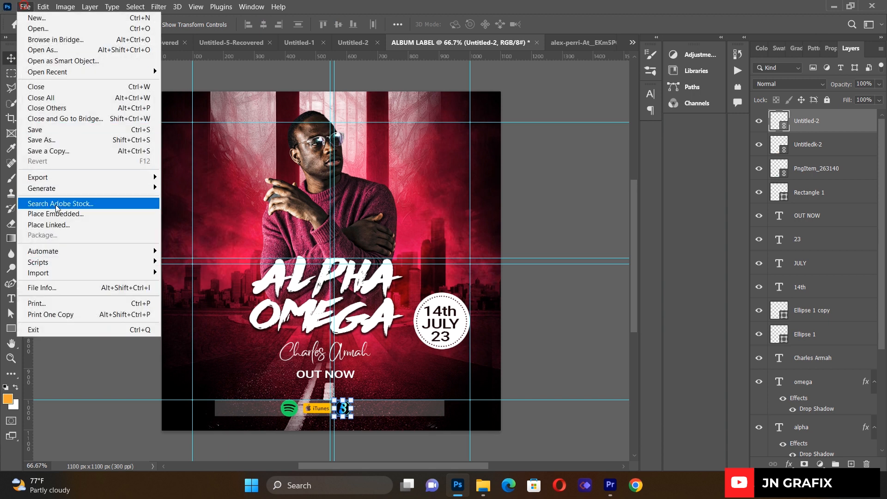
- Place youtube-logo-png-46031 as a linked image, resized to 65 px, at the row's end
click(57, 226)
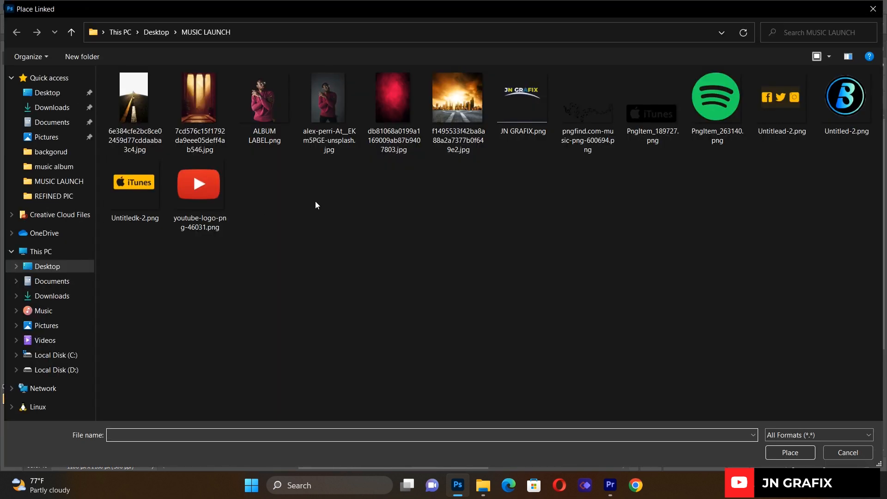
double_click(176, 193)
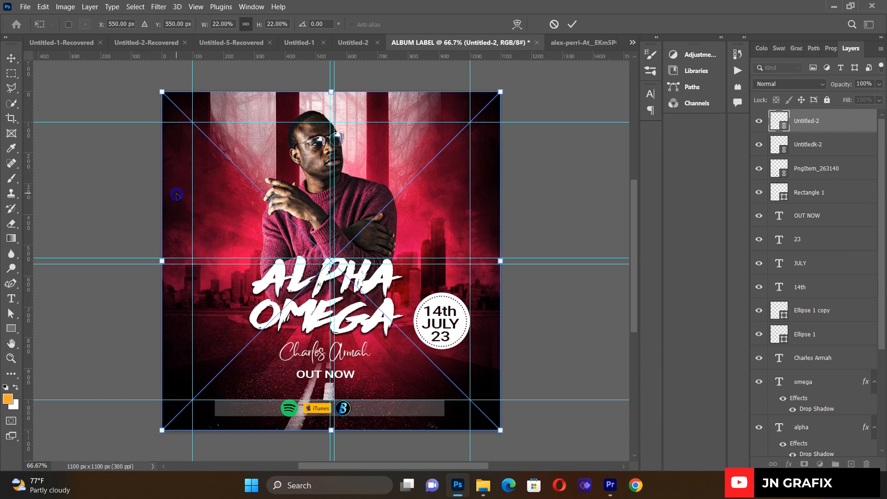
drag(471, 109, 180, 414)
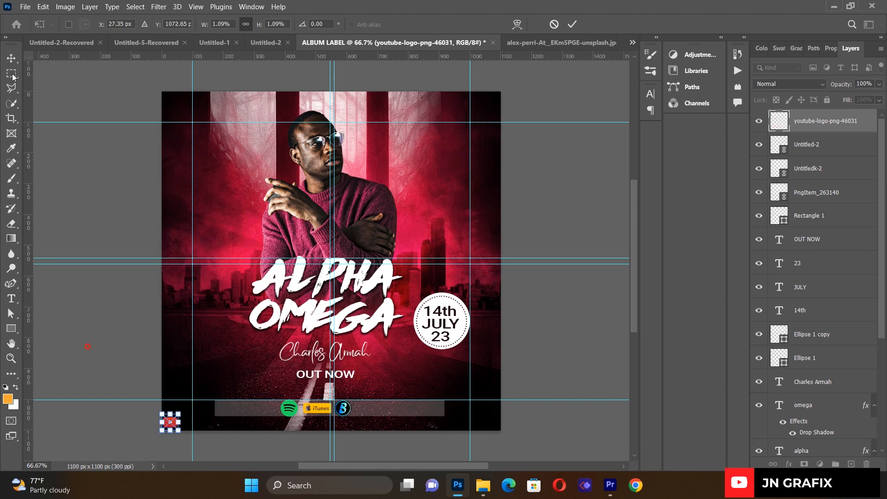
click(11, 59)
click(49, 188)
drag(178, 430, 370, 408)
key(ctrl+t)
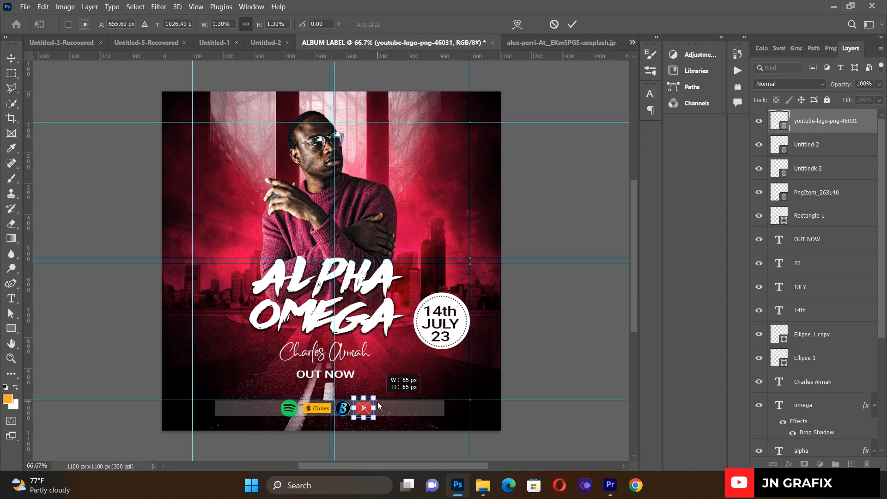
drag(378, 405, 378, 405)
click(95, 176)
- Select the four streaming icon layers together and nudge them into alignment
click(94, 175)
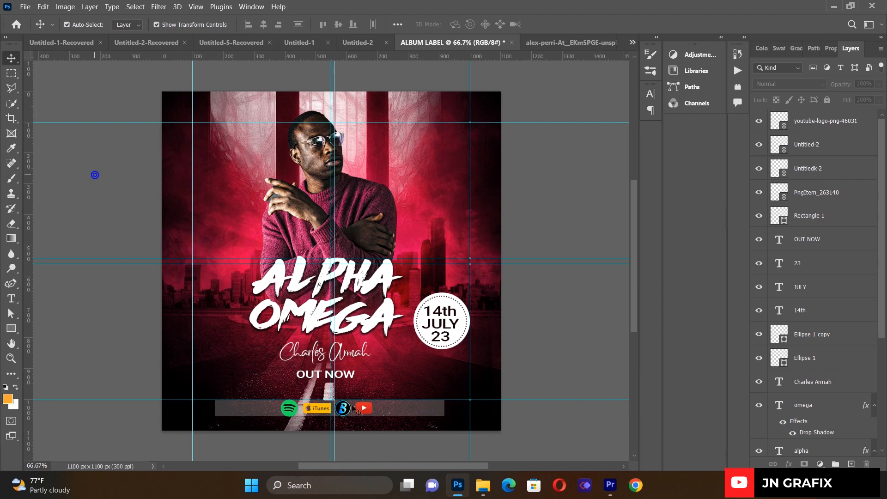
click(808, 221)
click(817, 194)
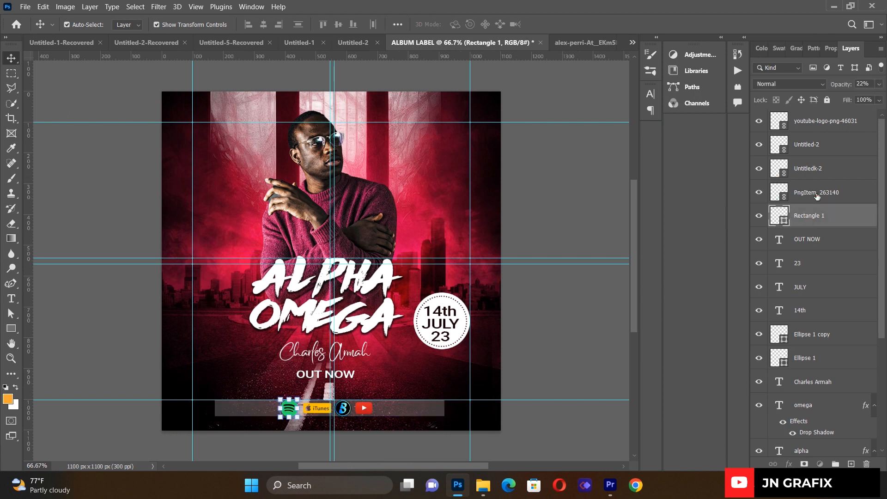
shift+click(815, 122)
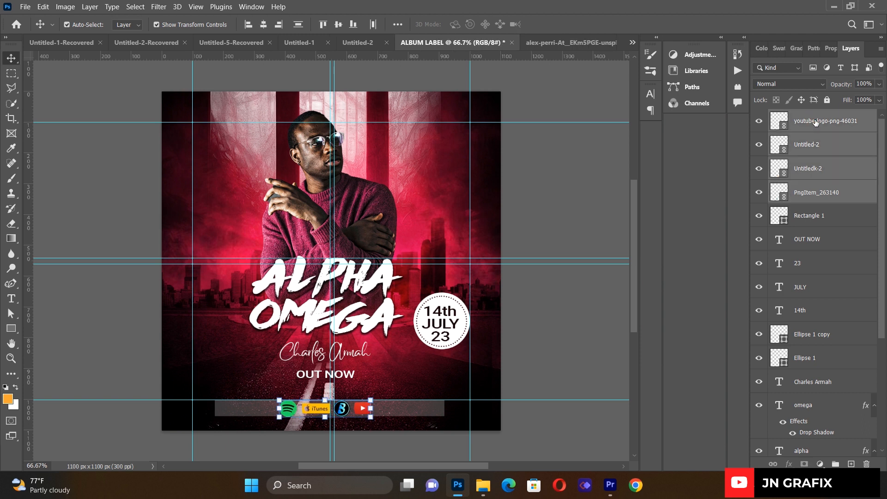
key(Right)
key(Right)
key(Right)
key(Right)
key(Right)
key(Right)
key(Right)
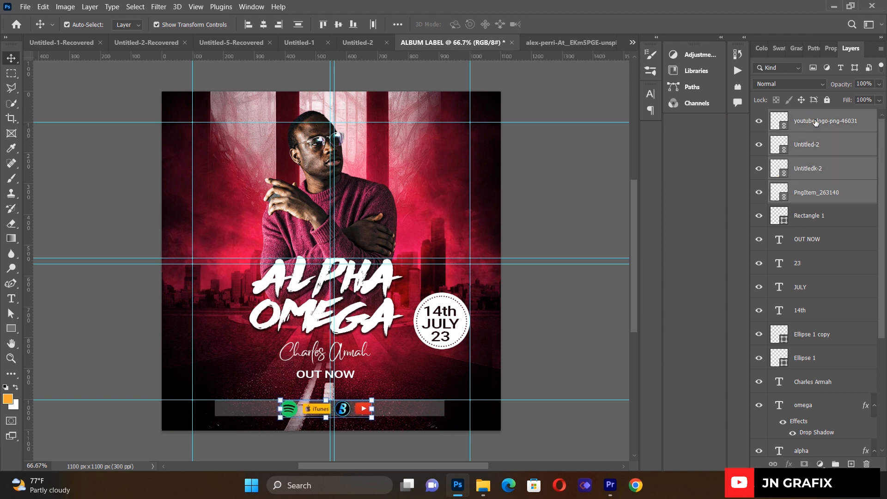
key(Up)
key(Left)
key(Left)
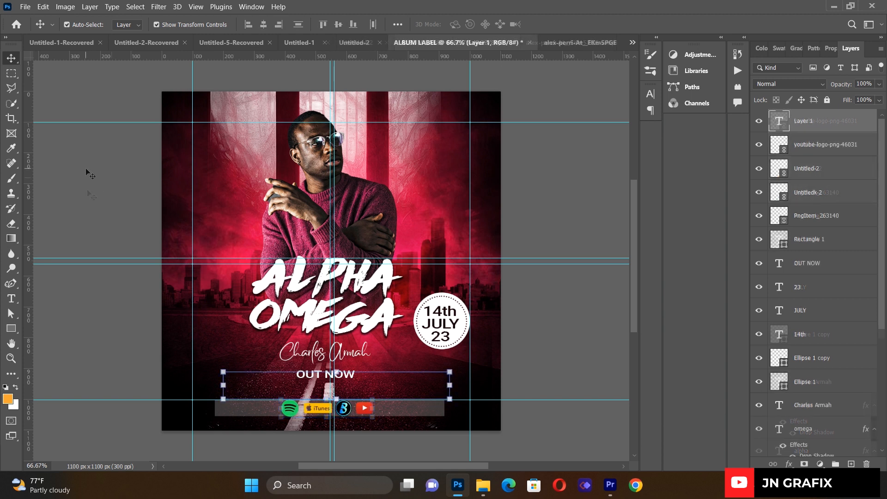
- Add a paragraph text box reading ALBUM LAUNCH on two lines
click(127, 230)
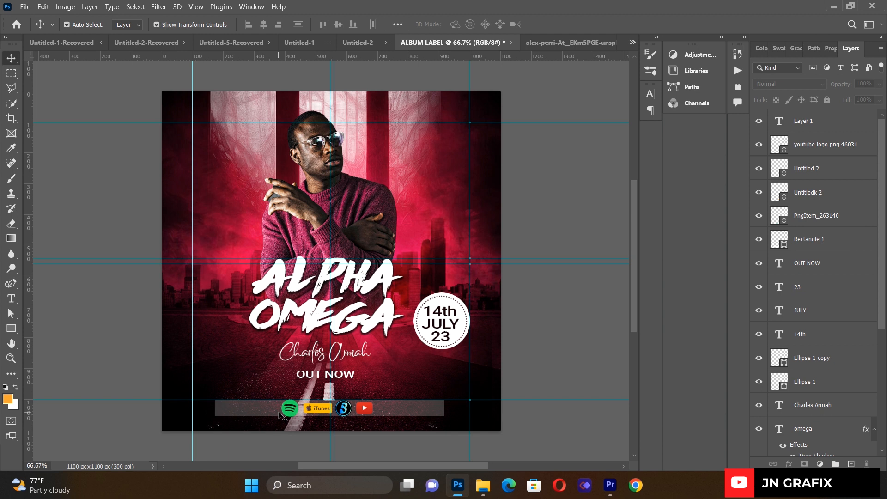
key(t)
drag(231, 149, 441, 241)
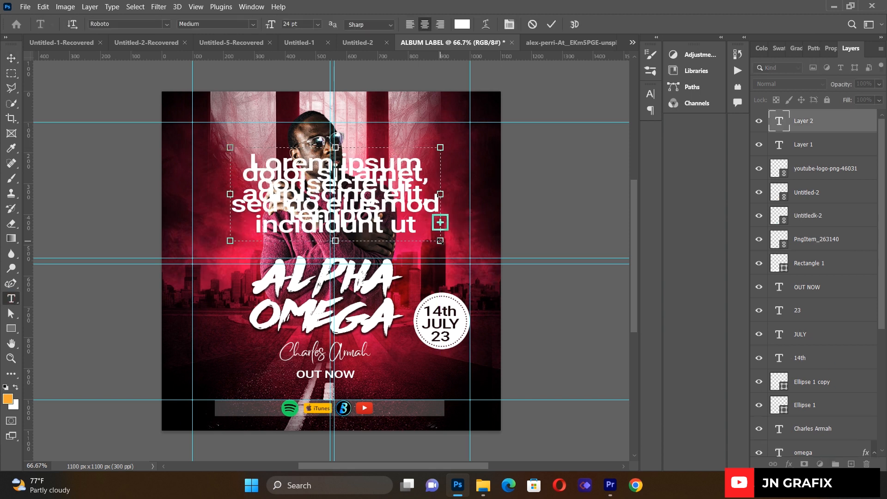
key(BackSpace)
text(ALBUM)
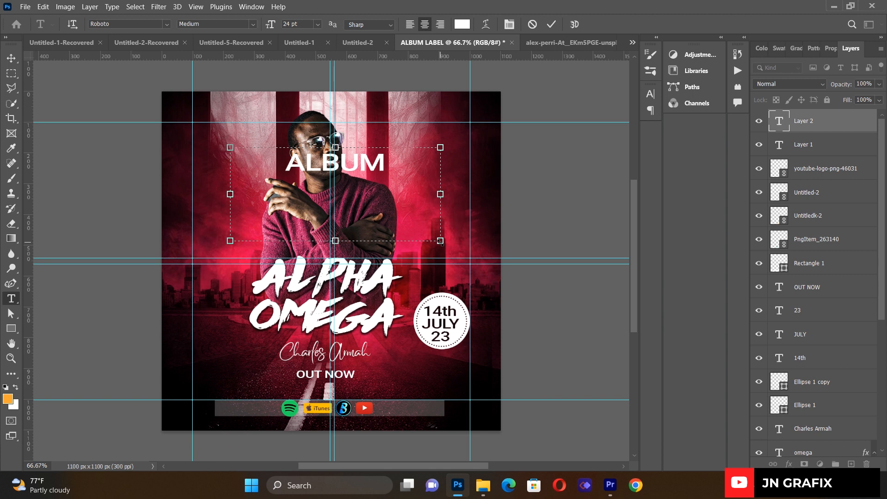
key(Return)
text(LAU)
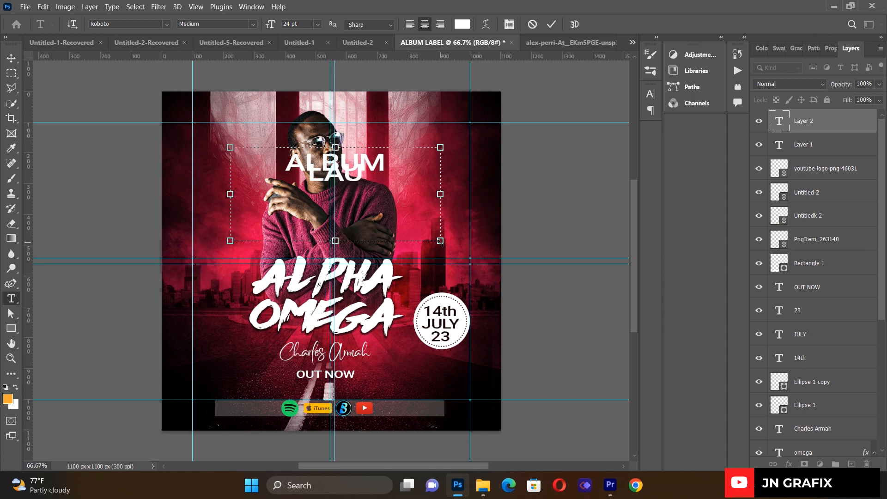
text(NCH)
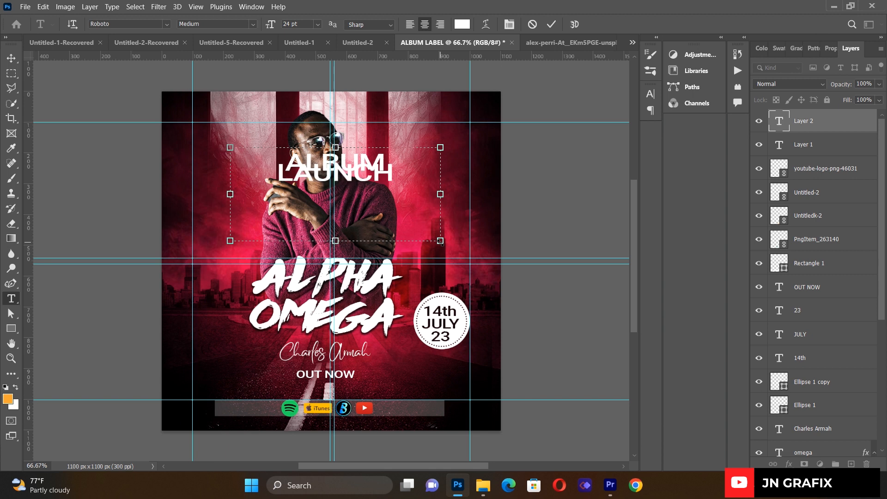
- Set the ALBUM LAUNCH line spacing to 16 pt
key(ctrl+a)
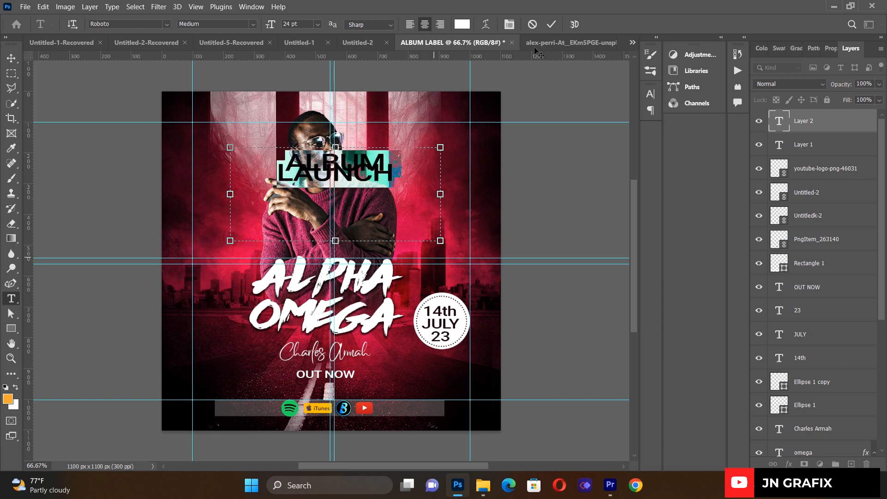
click(509, 25)
click(631, 124)
click(619, 168)
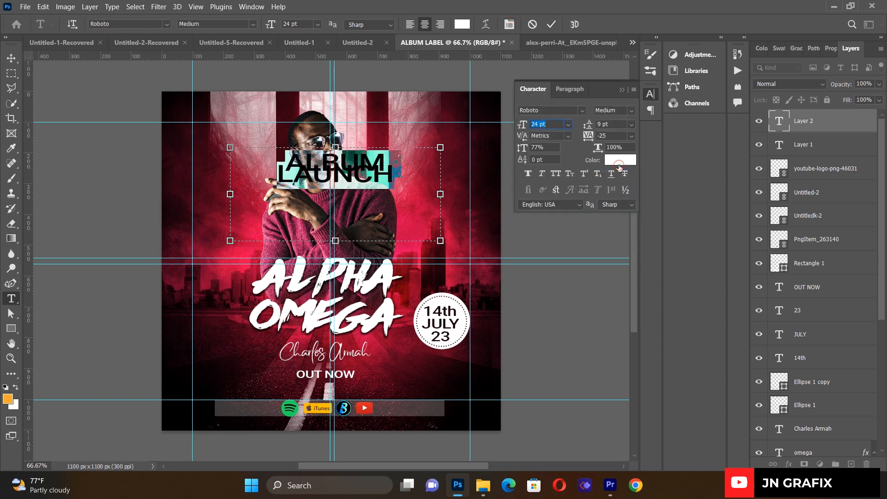
click(631, 124)
click(619, 185)
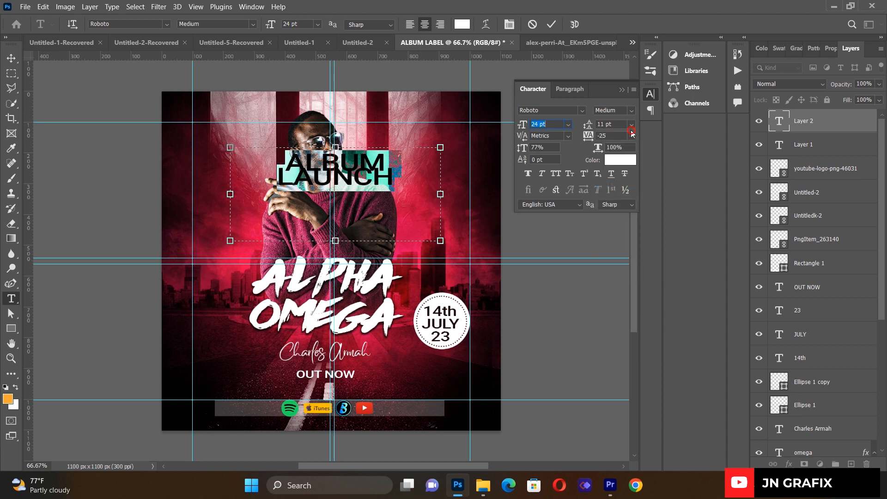
click(632, 130)
click(616, 210)
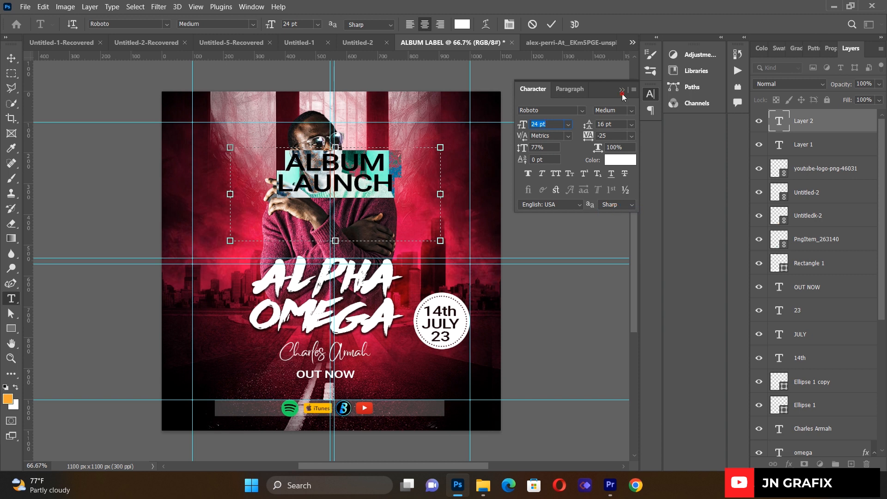
click(622, 91)
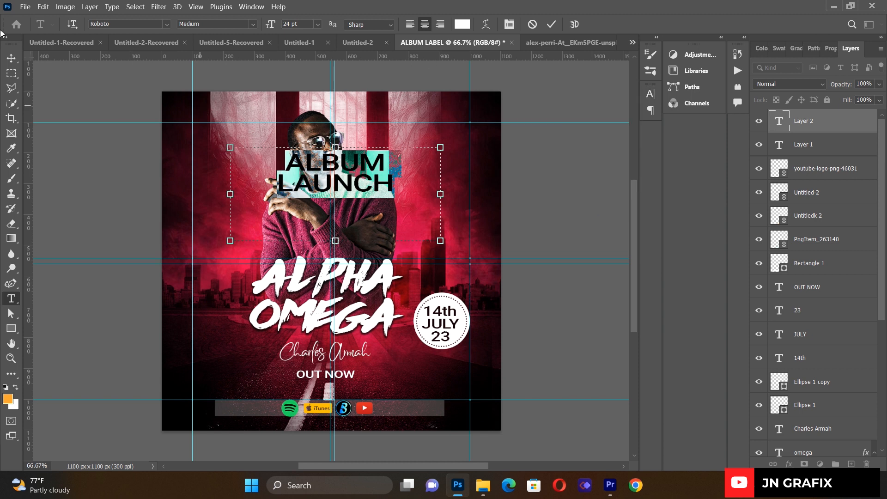
- Scale ALBUM LAUNCH down and position it at the cover's upper right
click(11, 58)
drag(440, 241, 359, 204)
drag(311, 162, 425, 148)
drag(470, 186, 452, 181)
click(11, 57)
click(67, 160)
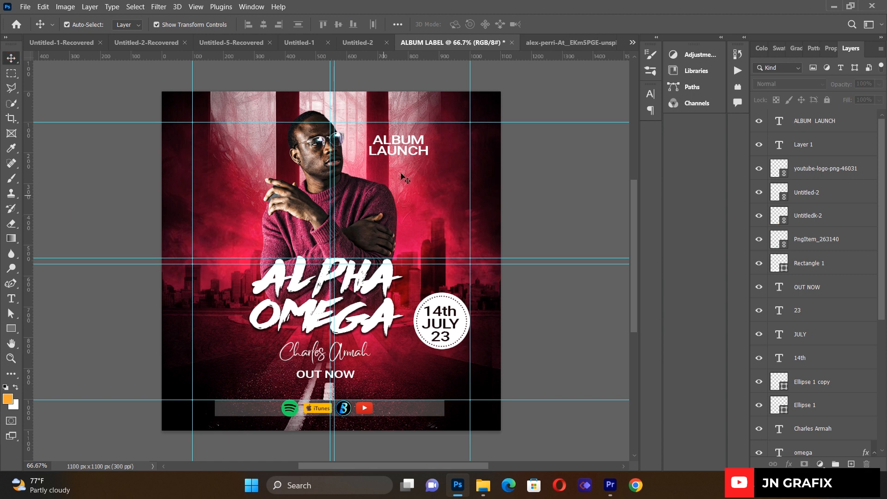
drag(406, 154, 417, 153)
click(106, 228)
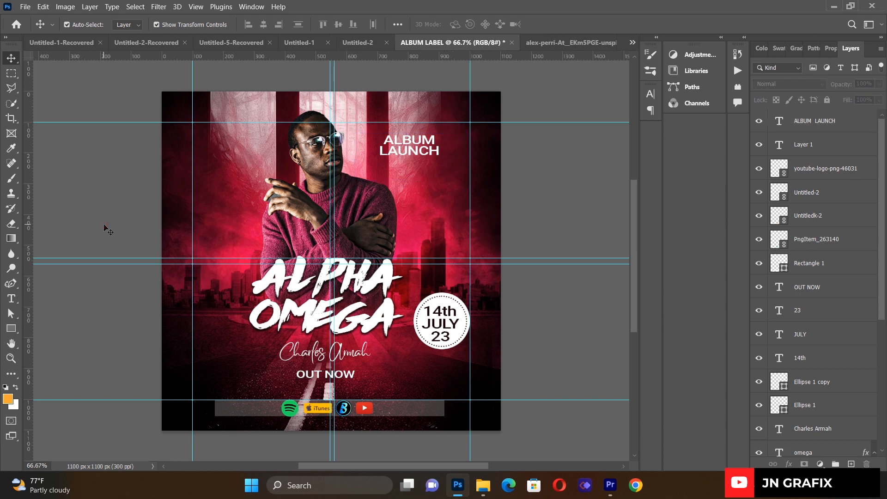
click(262, 176)
drag(264, 166, 262, 146)
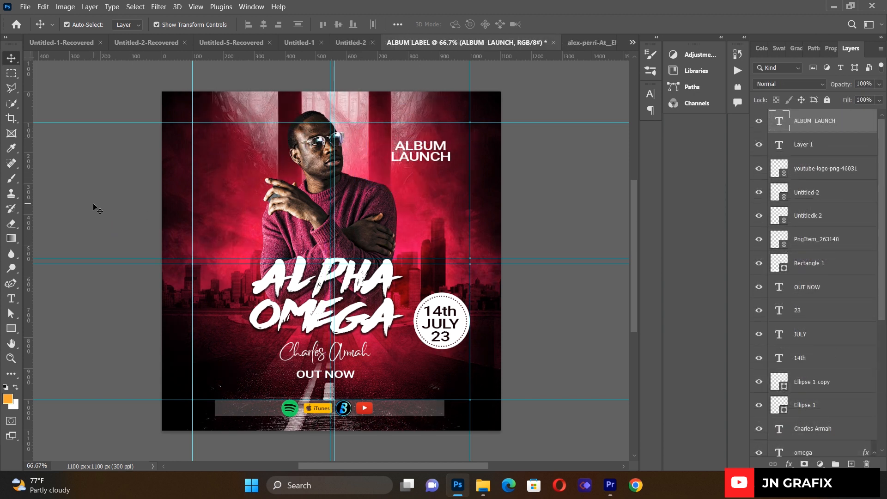
click(93, 204)
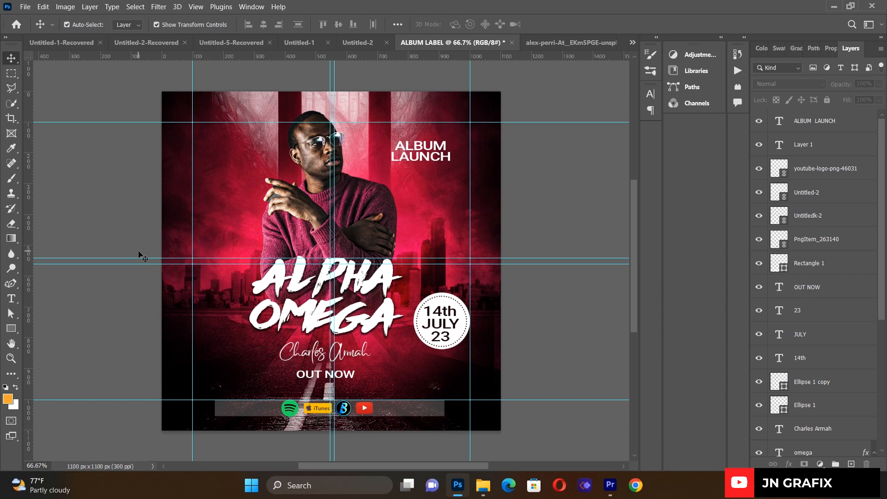
click(11, 299)
- Add an EXECUTIVE PRODUCER text box set to 8 pt
drag(215, 168, 439, 260)
key(Delete)
text(EXEC)
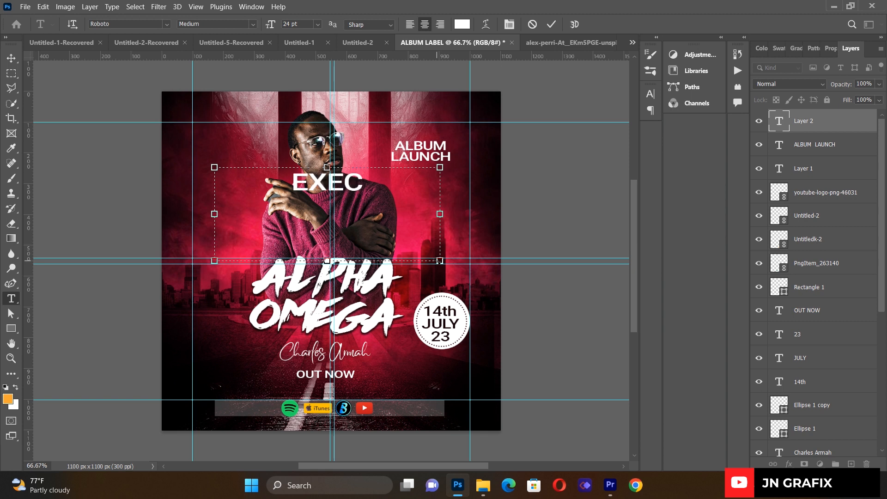
text(U)
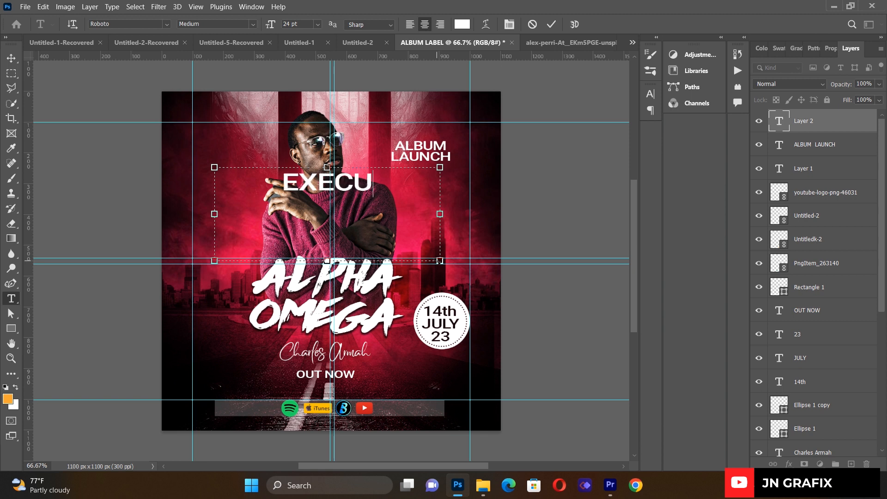
text(TI)
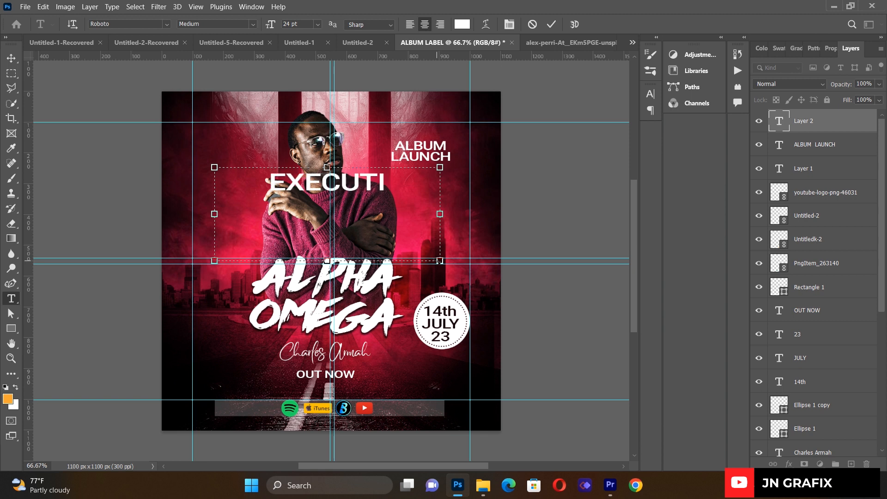
text(VE PRO)
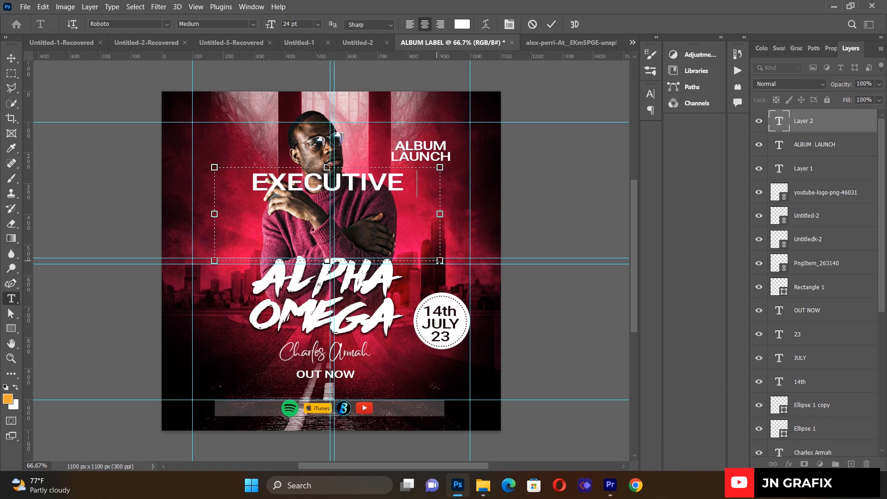
text(D)
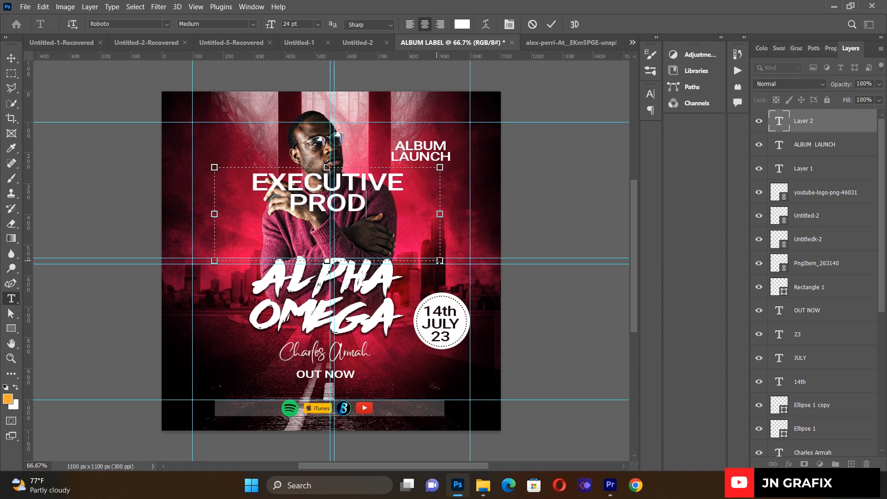
text(UCER)
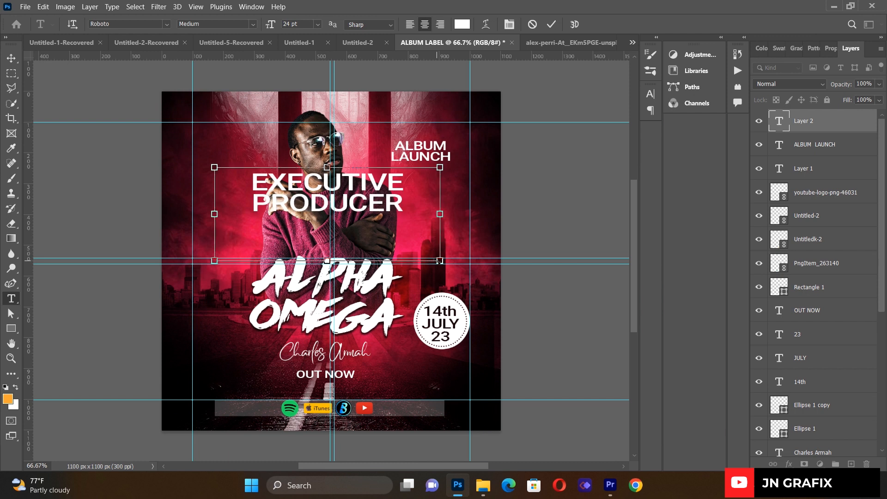
key(ctrl+a)
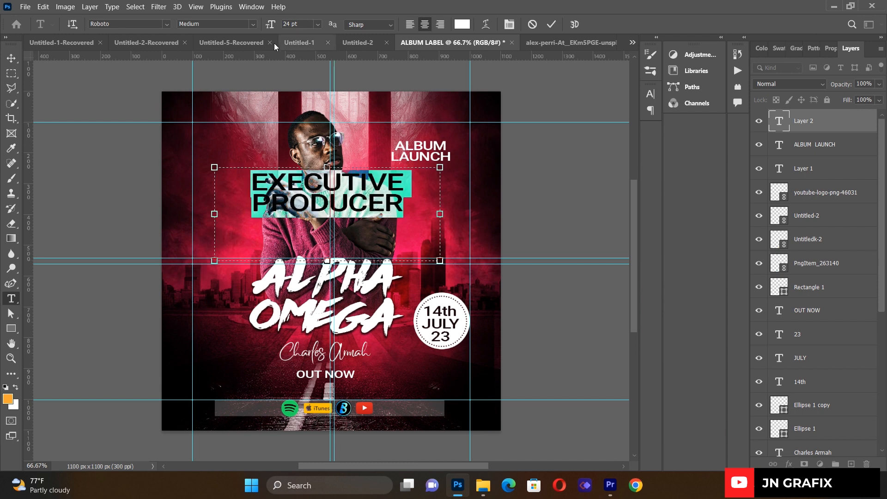
click(319, 25)
click(298, 59)
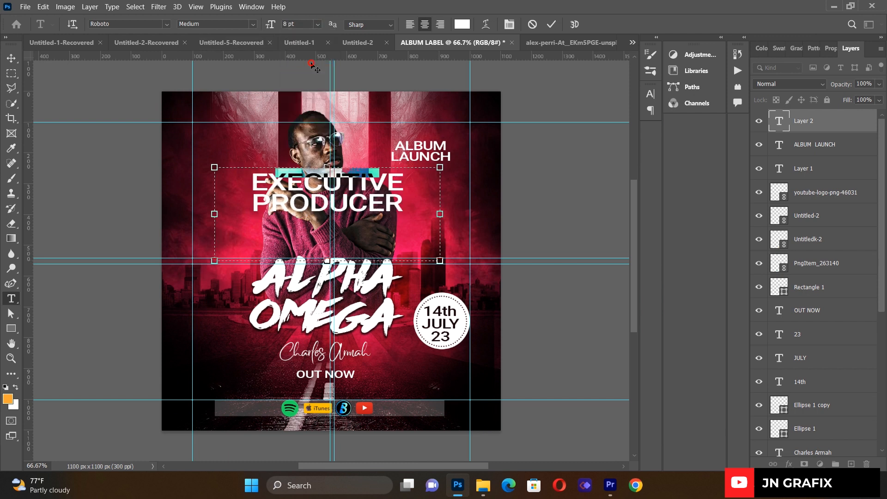
- Shrink the credit to about 72% and place it at the top-left corner
click(11, 58)
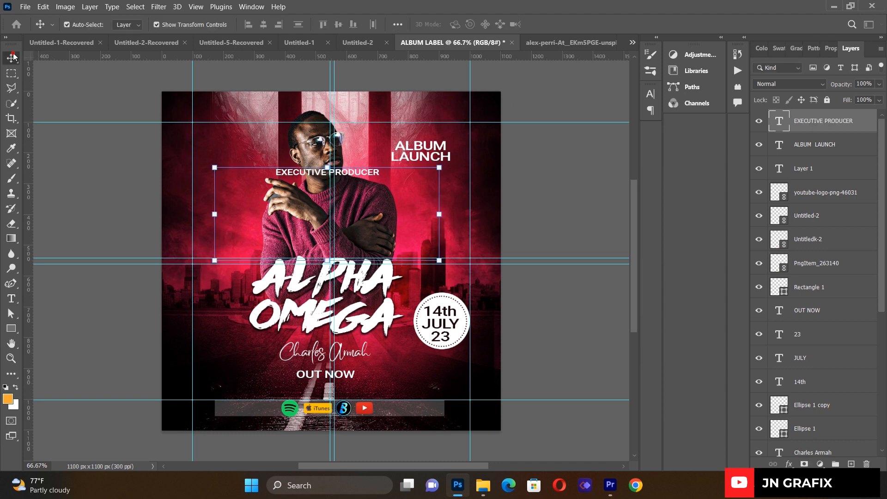
drag(295, 174, 218, 130)
drag(360, 169, 298, 160)
drag(248, 144, 262, 134)
key(Left)
key(Left)
key(Left)
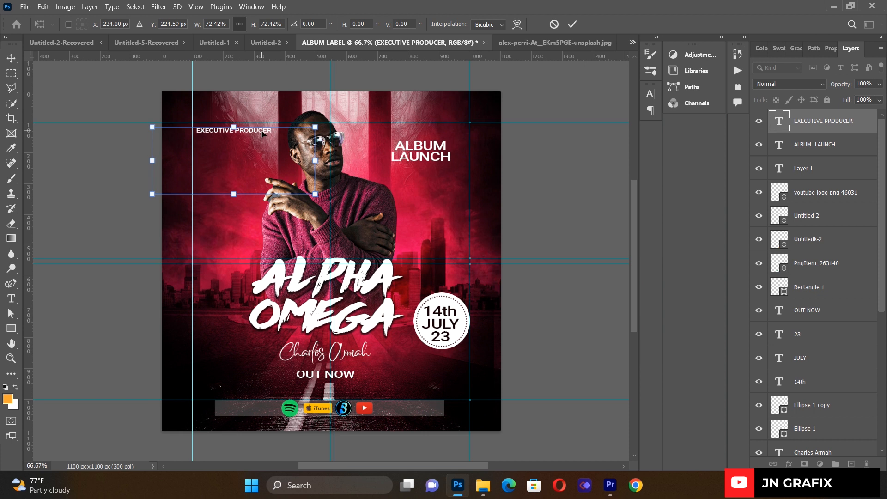
key(Up)
key(Up)
key(Up)
key(Up)
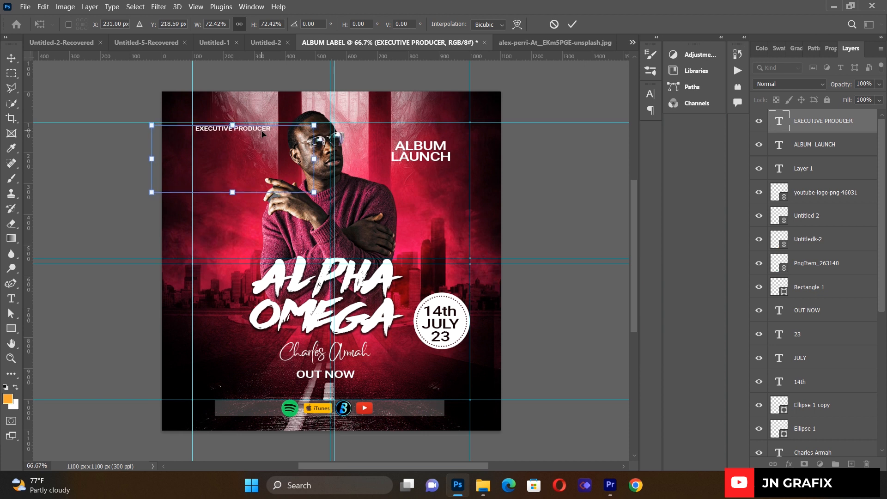
click(11, 58)
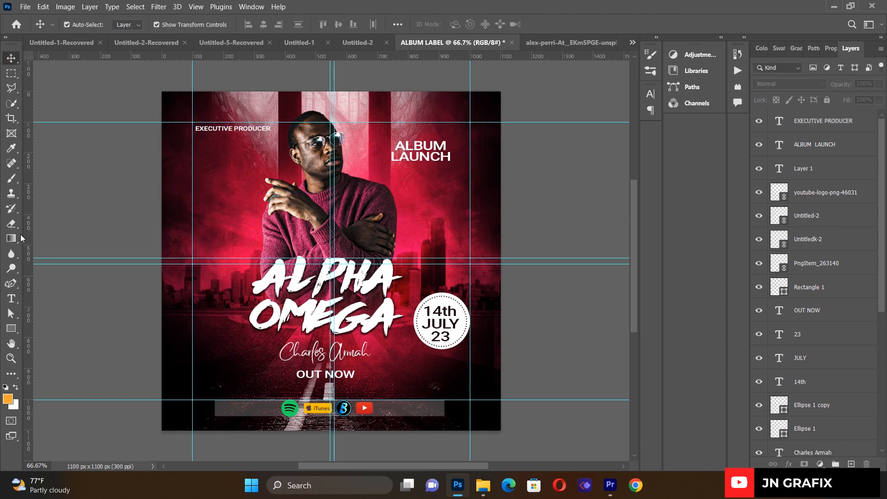
- Draw a thin dark maroon rectangle below the EXECUTIVE PRODUCER credit
click(11, 328)
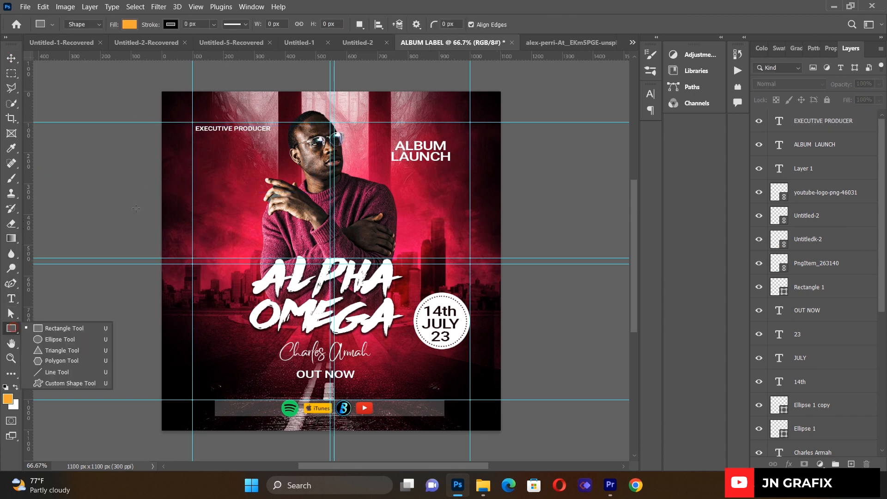
drag(195, 137, 280, 144)
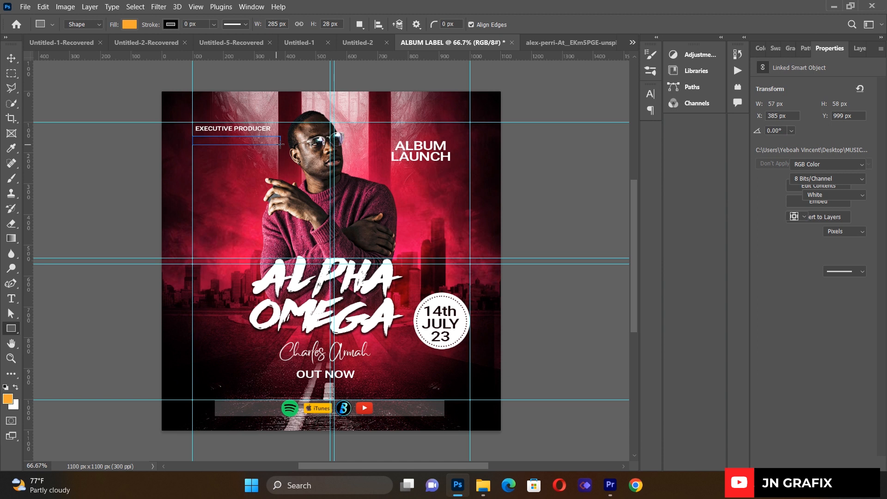
click(128, 26)
click(88, 85)
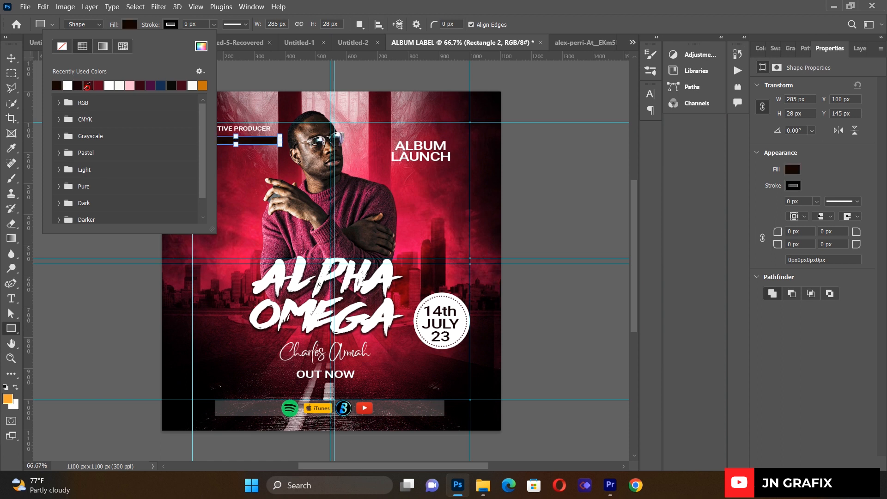
click(12, 59)
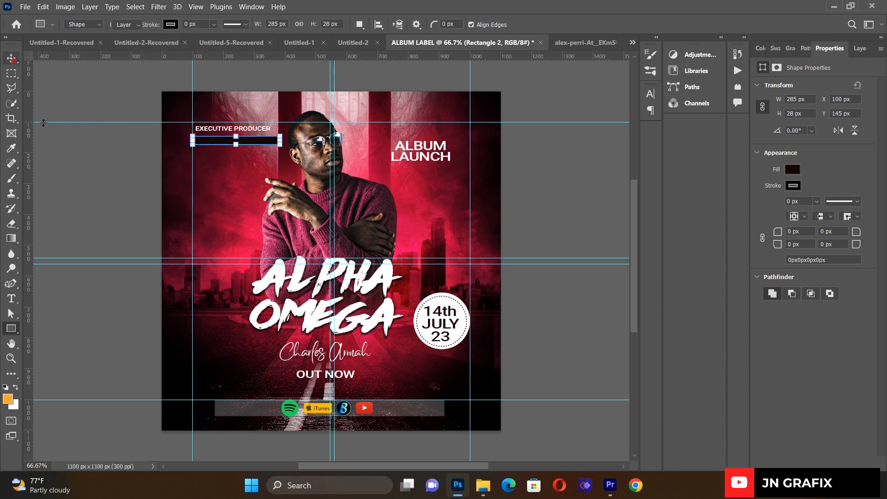
- Nudge the bar up and the credit down so they line up
click(235, 143)
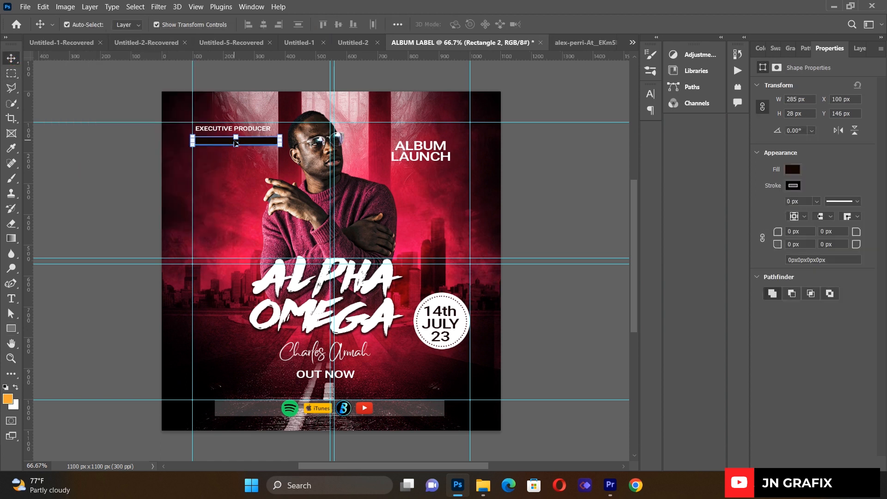
key(shift+Up)
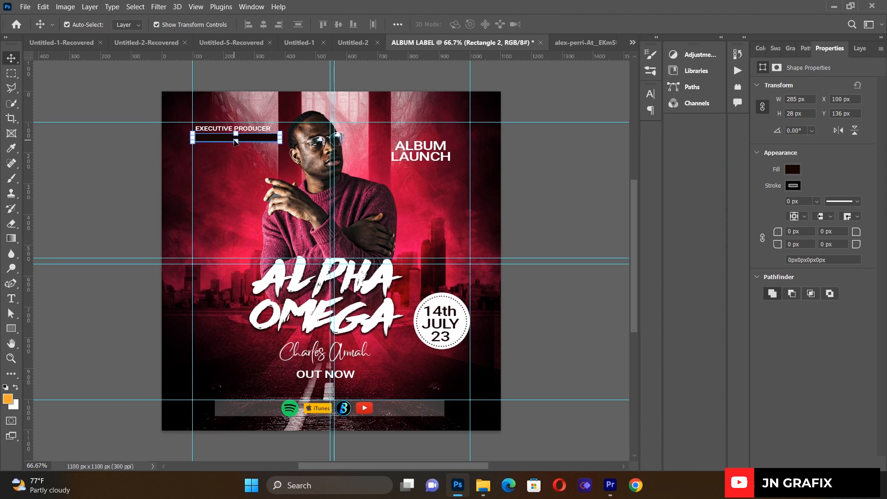
click(114, 166)
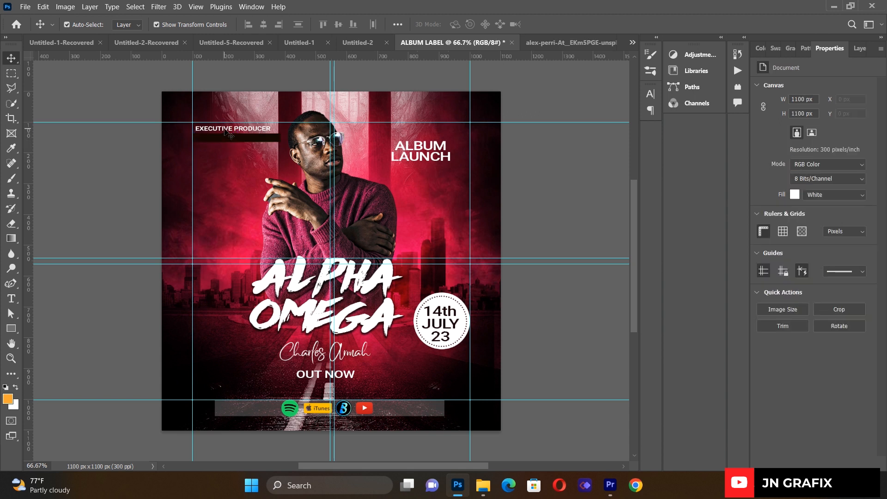
click(226, 132)
key(Down)
click(88, 202)
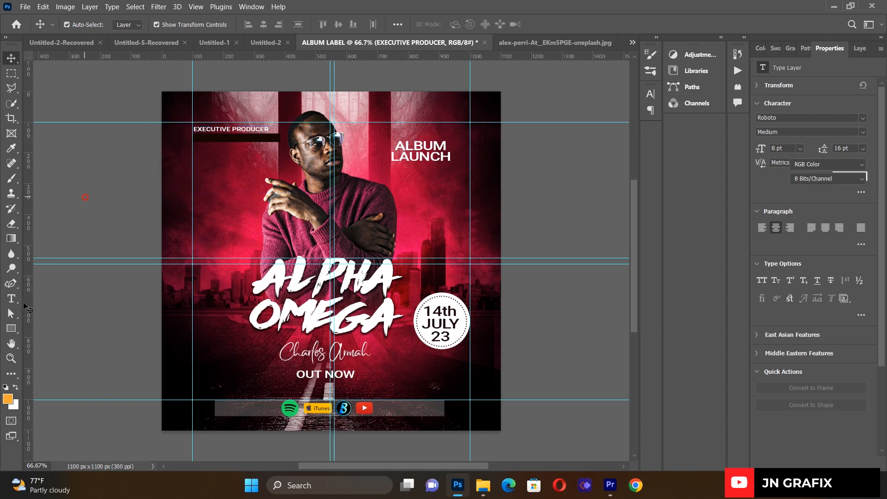
- Add XBILLS PROD. text and move it onto the dark bar under EXECUTIVE PRODUCER
key(t)
drag(215, 202, 471, 264)
key(BackSpace)
text(XBILLS)
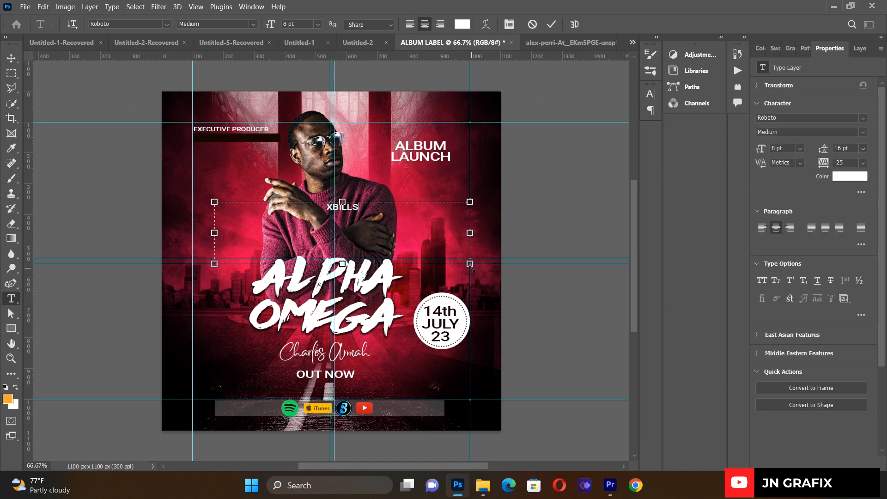
text( PROD.)
click(12, 58)
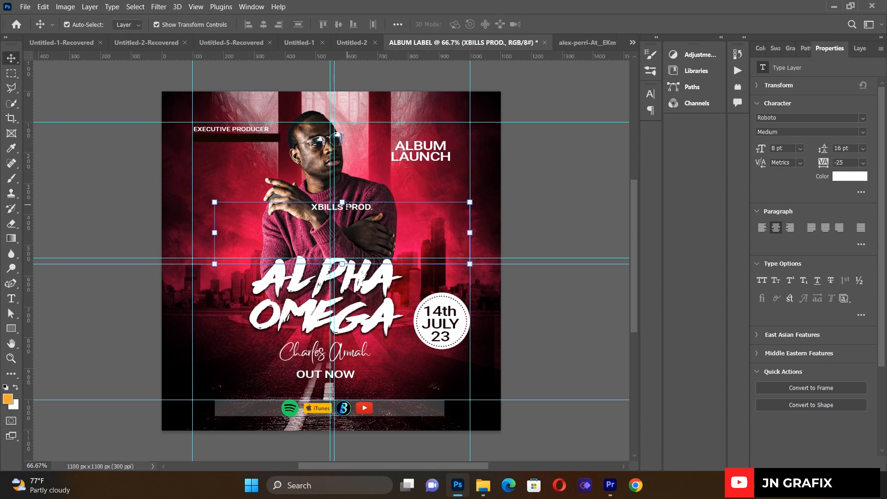
drag(333, 200, 237, 139)
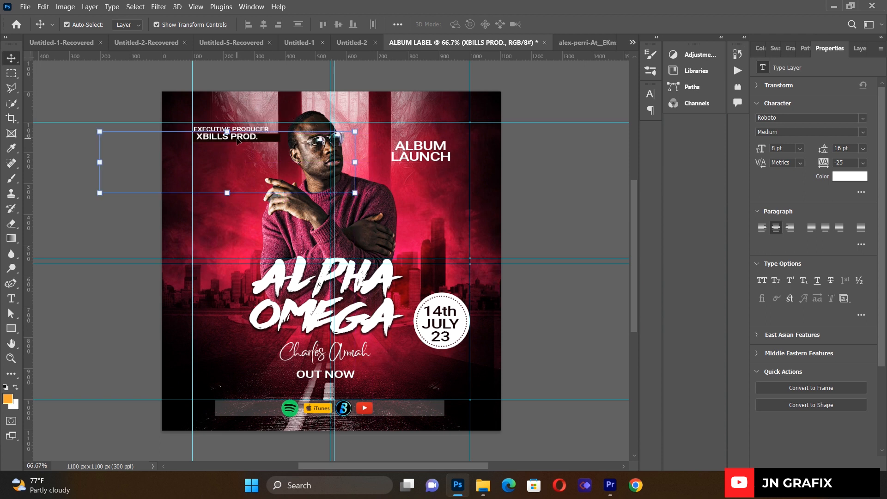
key(Left)
key(Left)
key(Left)
key(Left)
key(Left)
key(Left)
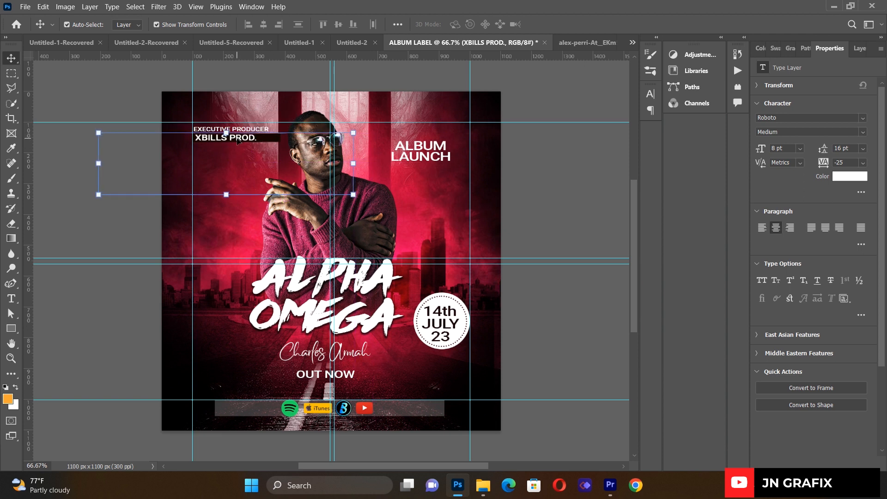
click(95, 104)
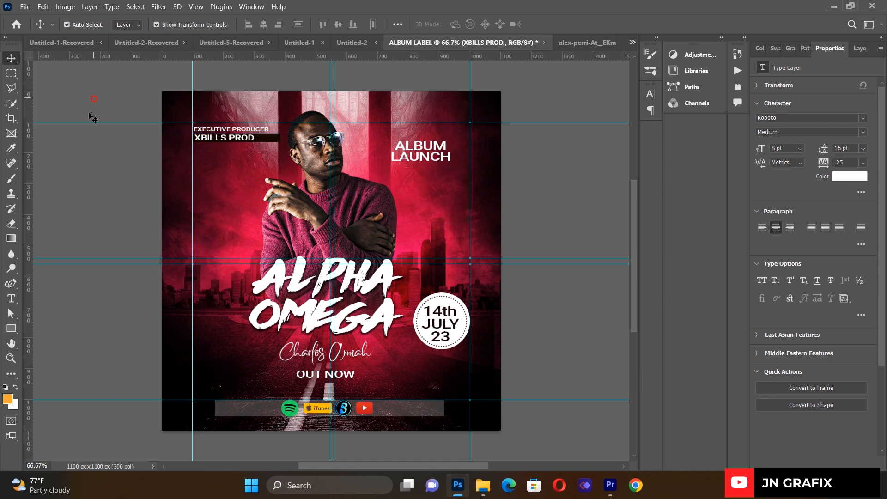
- Create an empty paragraph text box on the cover's left, then minimise Photoshop
click(11, 299)
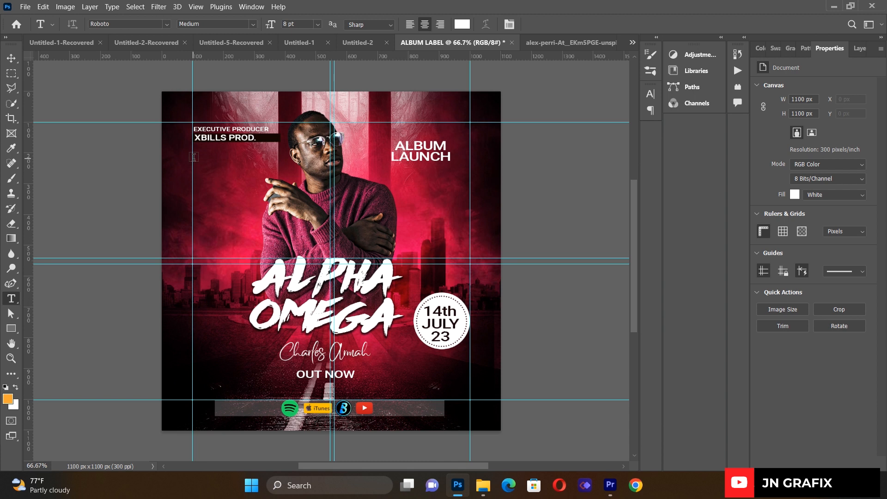
drag(194, 160, 352, 296)
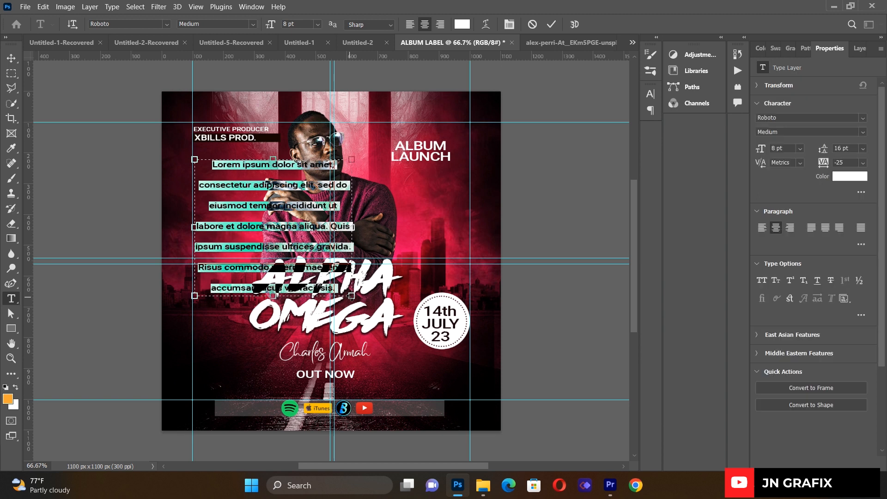
key(Delete)
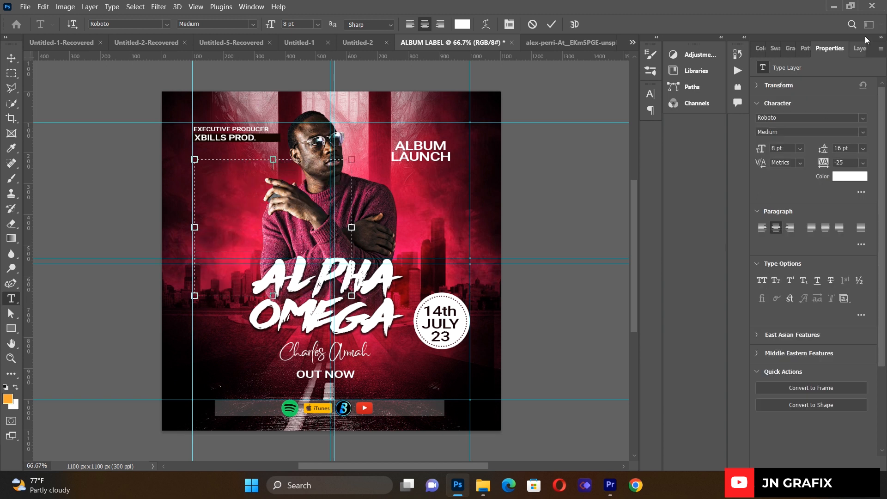
click(837, 5)
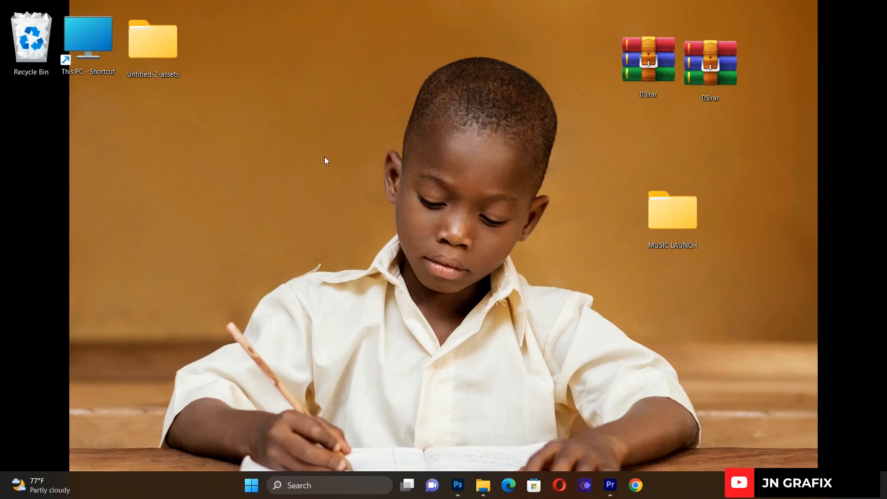
- Drag ALBUM LAUNCH.txt from Untitled-2-assets onto the desktop and open the file
double_click(164, 48)
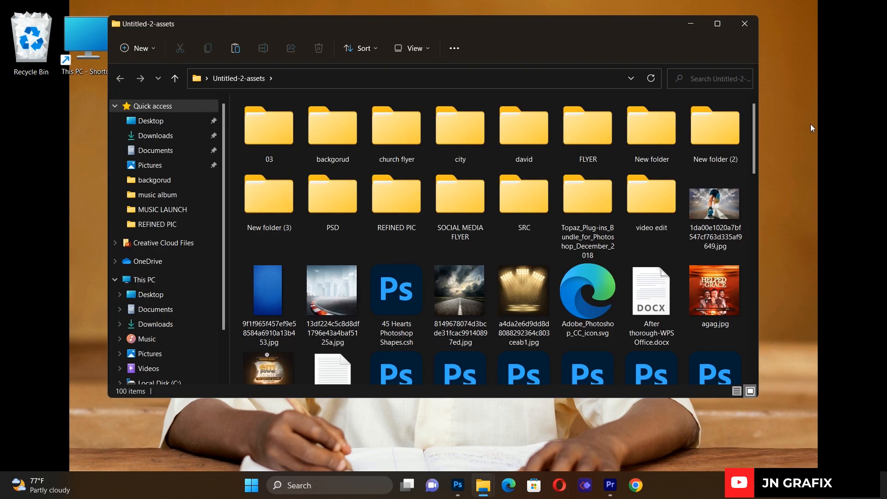
drag(756, 151, 756, 185)
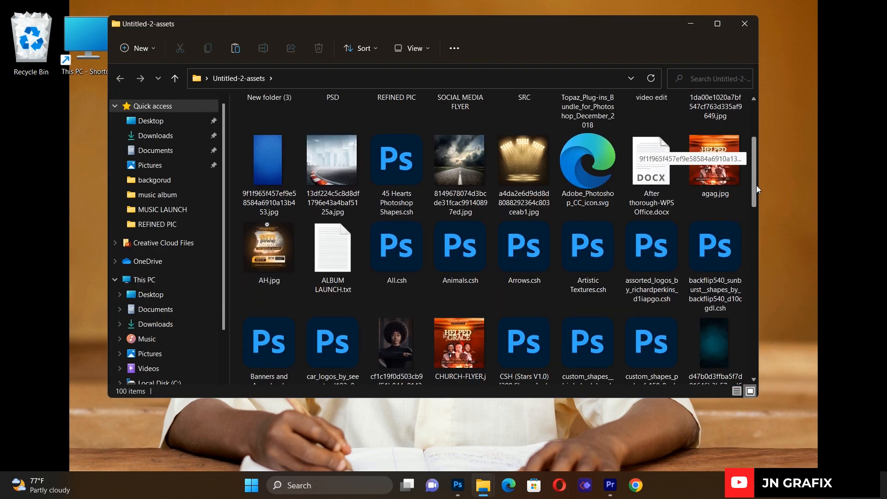
click(322, 262)
drag(322, 262, 78, 217)
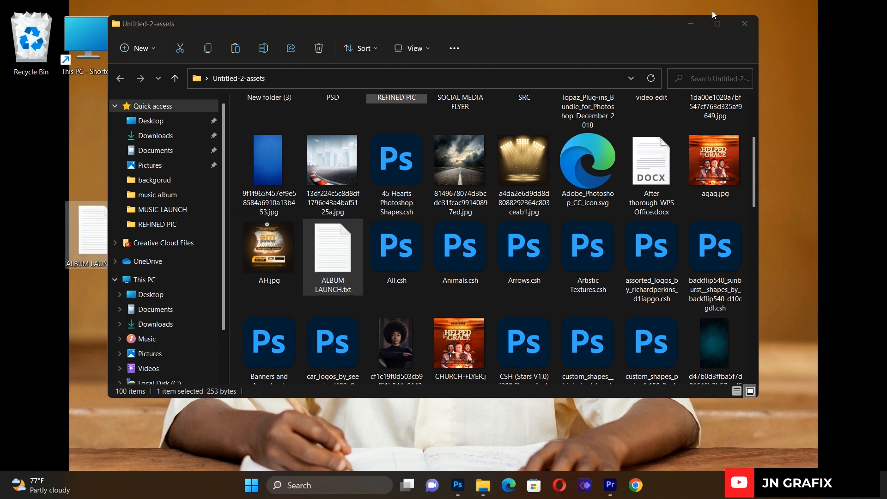
click(691, 23)
double_click(89, 248)
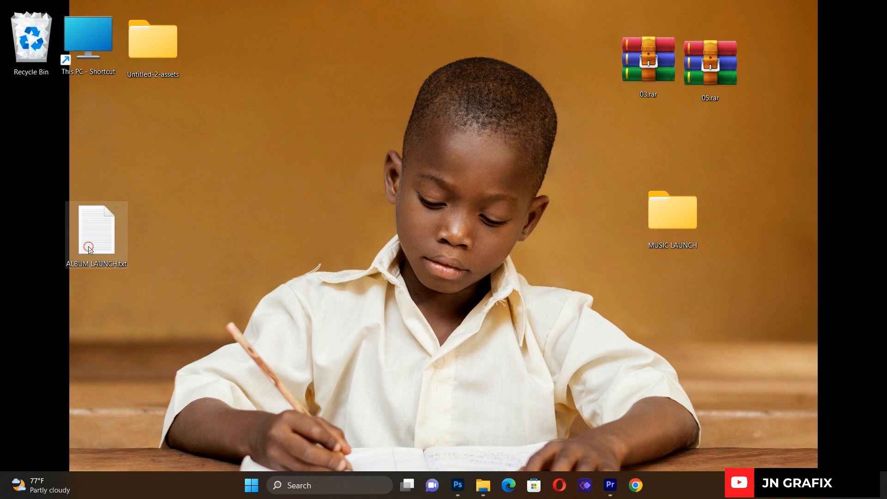
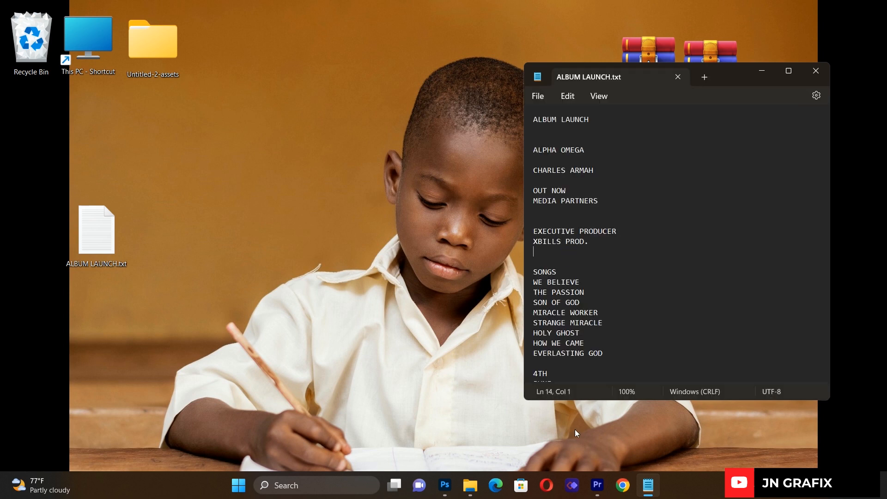
- Switch from the ALBUM LAUNCH.txt notes in Notepad back to the ALBUM LABEL poster in Photoshop
click(447, 492)
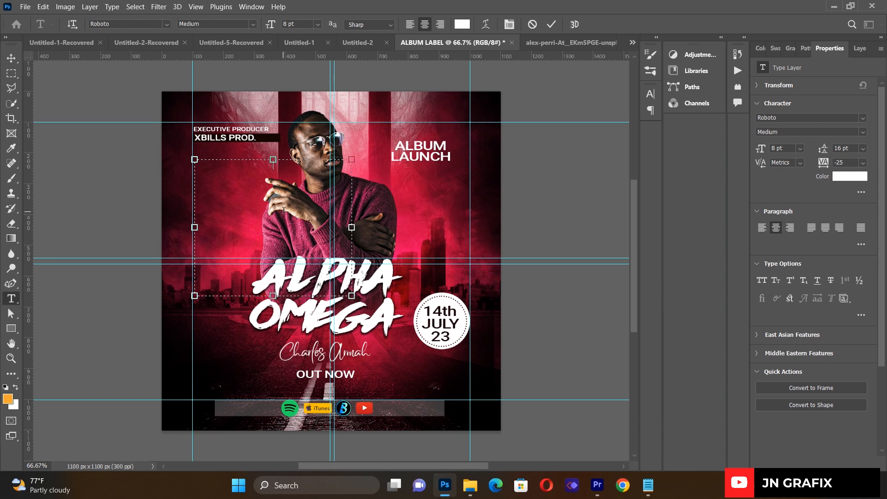
- Commit the existing text box, then draw an empty text box at the poster's upper left
mouse_move(272, 161)
mouse_down()
mouse_move(272, 151)
mouse_move(272, 161)
mouse_up()
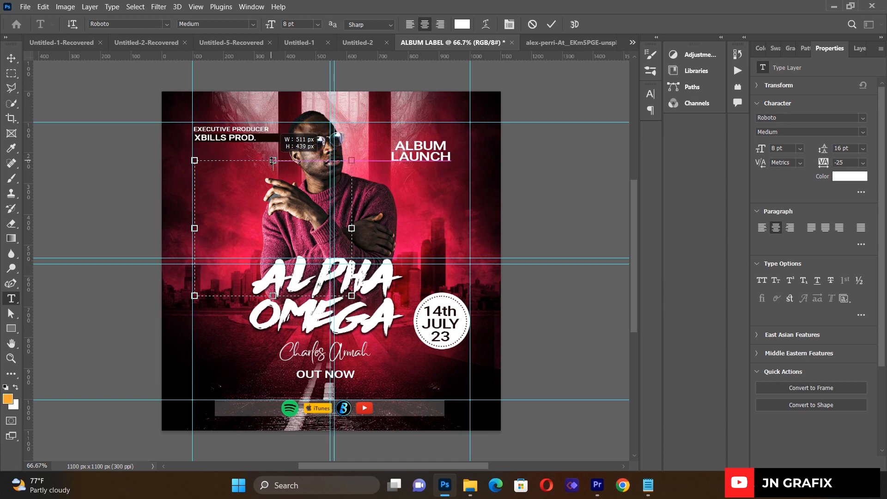
click(11, 59)
click(143, 194)
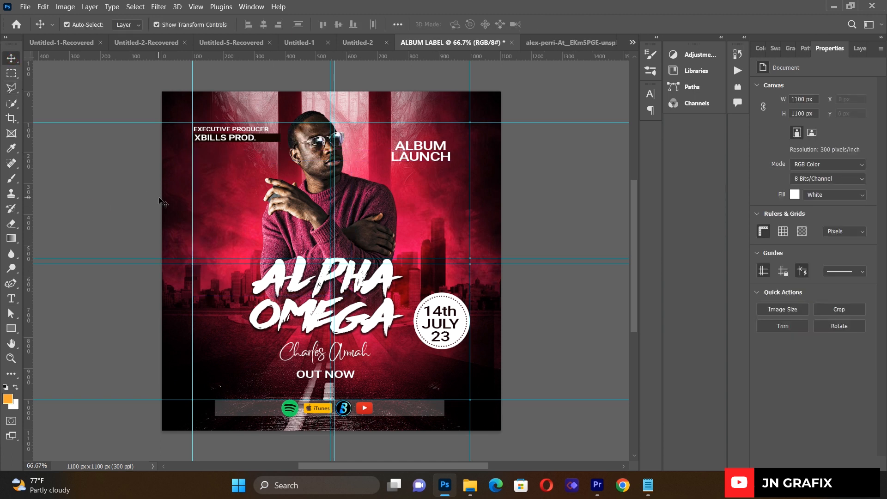
click(16, 300)
drag(195, 150, 325, 328)
key(BackSpace)
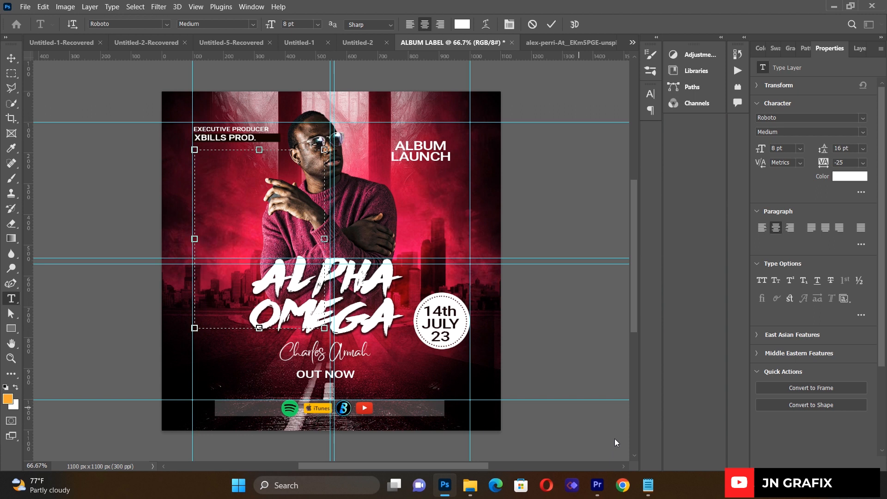
- Copy the song list lines from the ALBUM LAUNCH notes in Notepad
click(650, 495)
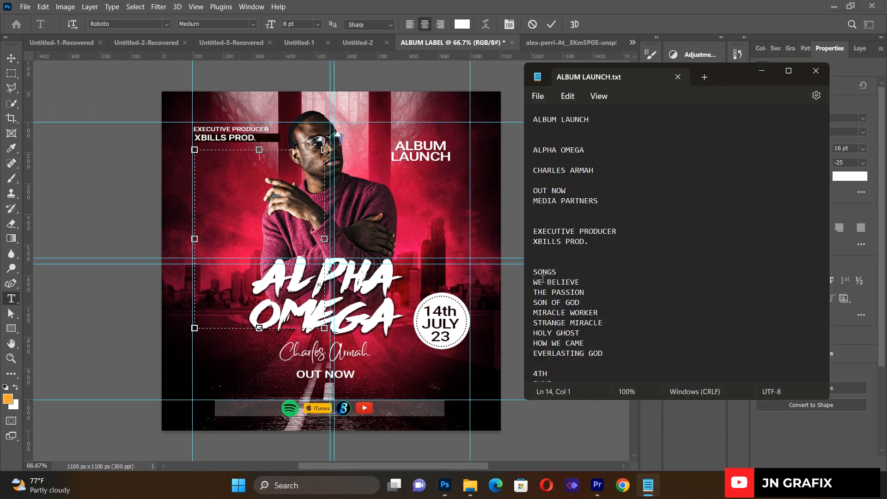
drag(535, 273, 610, 354)
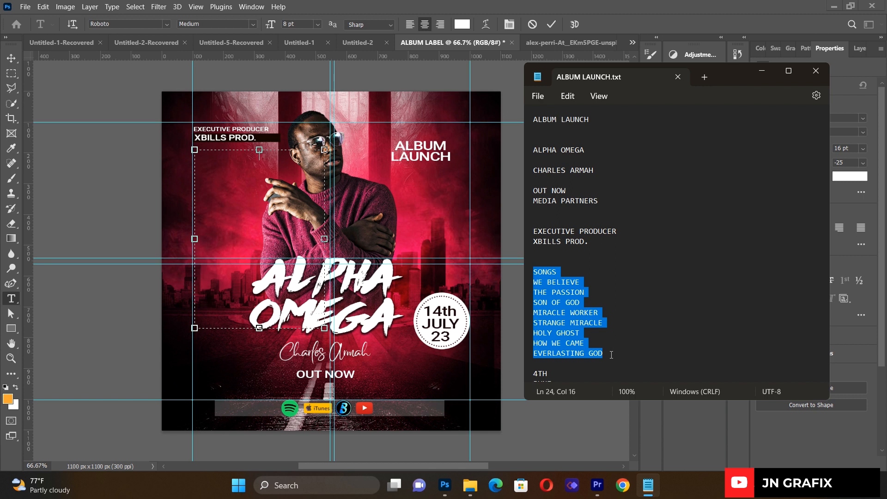
right_click(553, 333)
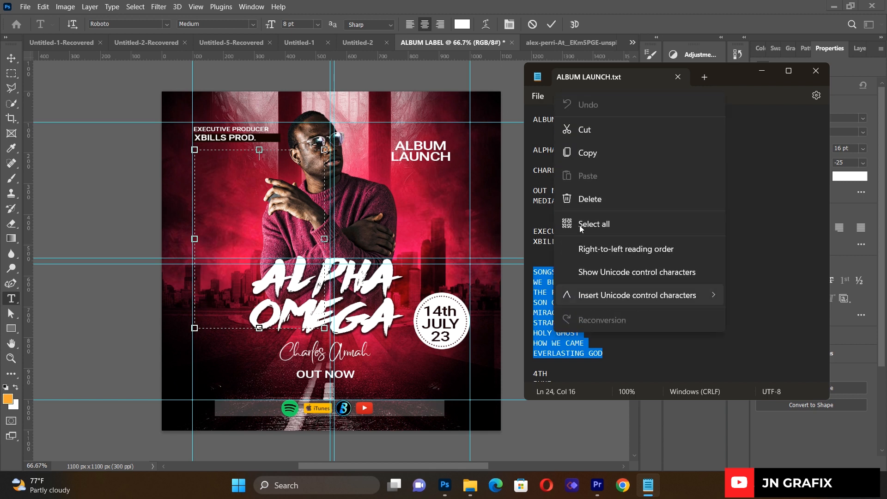
click(590, 157)
click(219, 200)
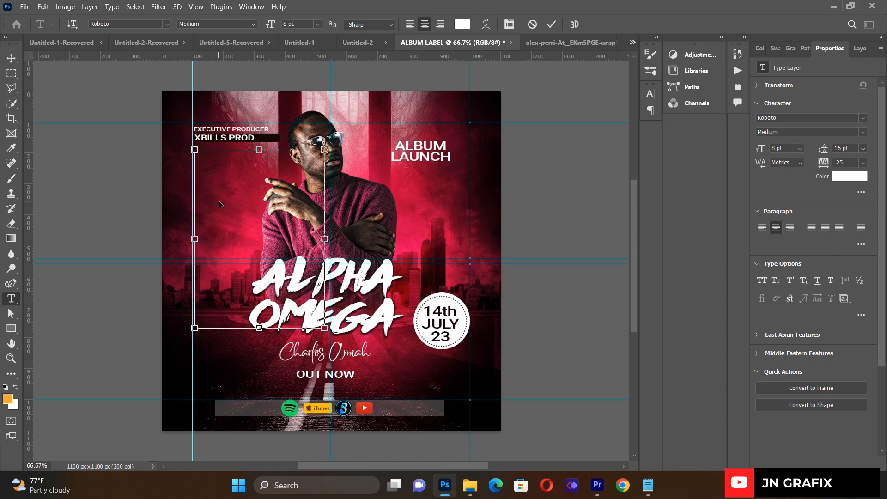
- Paste the nine-song list and format it as 6 pt text, 8 pt leading, left-aligned
key(ctrl+v)
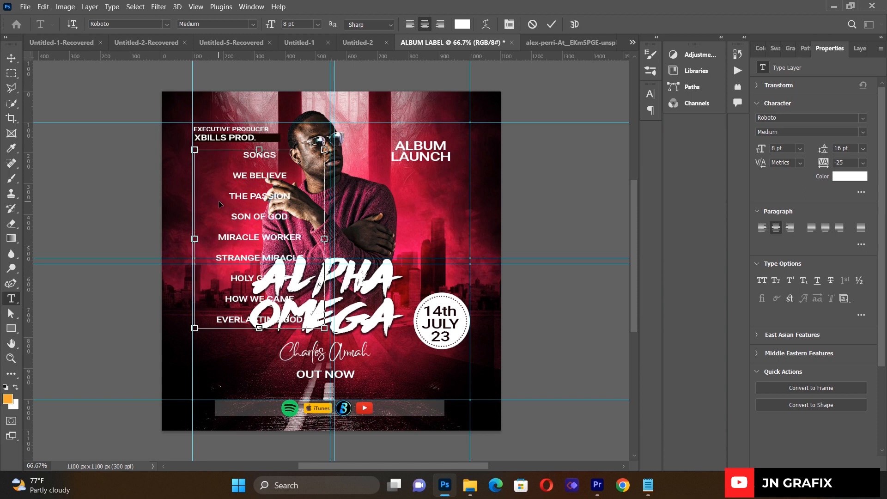
key(ctrl+a)
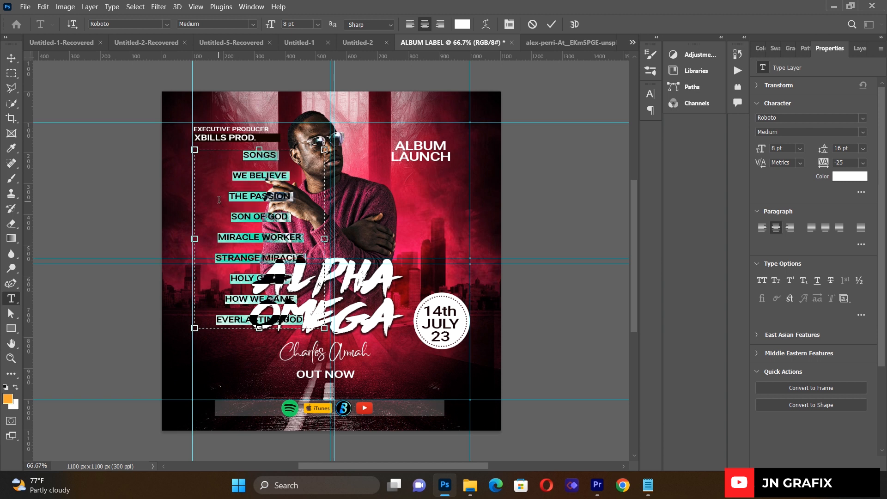
click(509, 24)
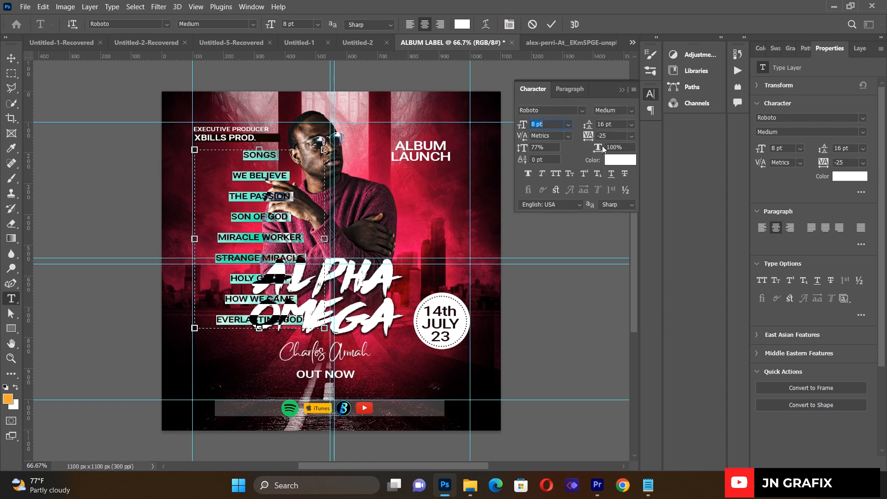
click(567, 125)
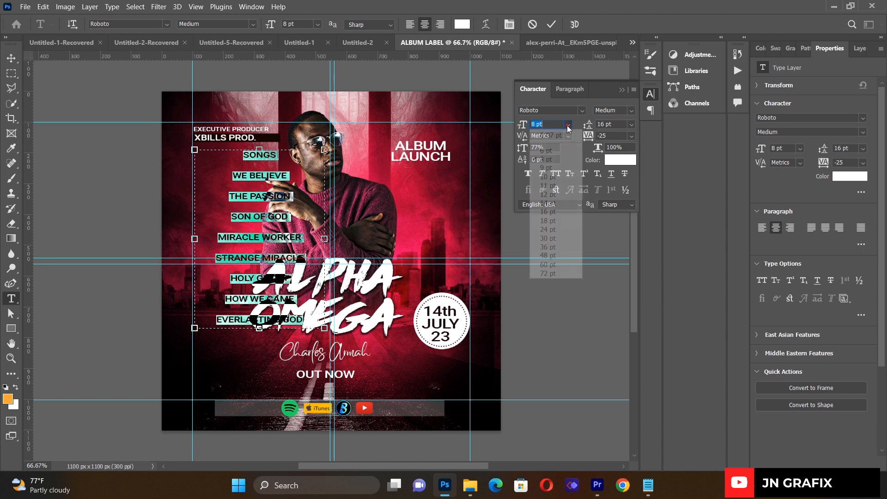
click(548, 150)
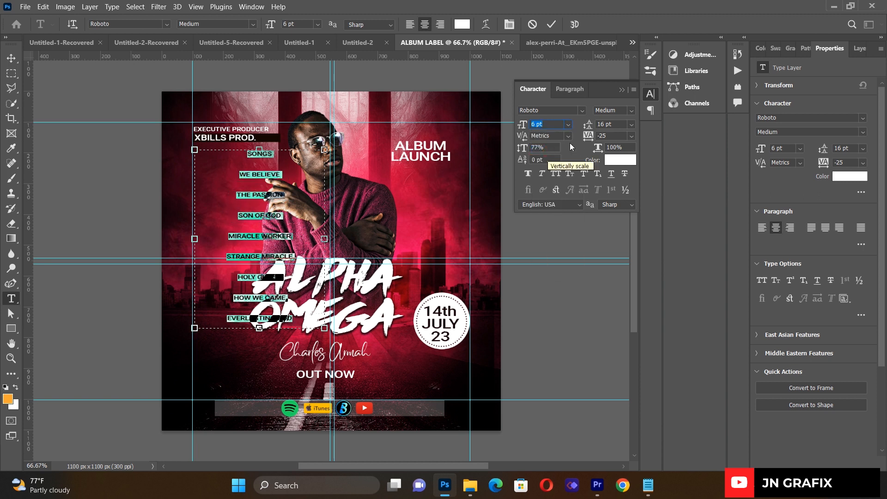
click(631, 125)
click(624, 168)
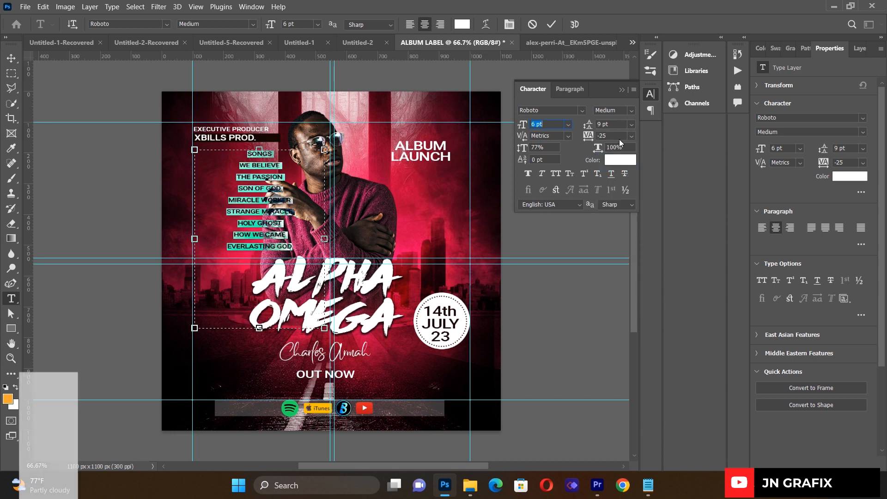
click(631, 125)
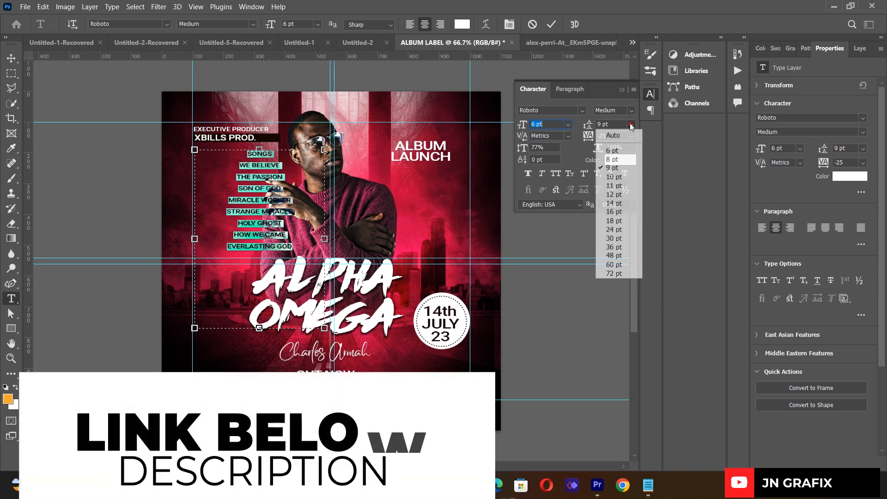
click(619, 160)
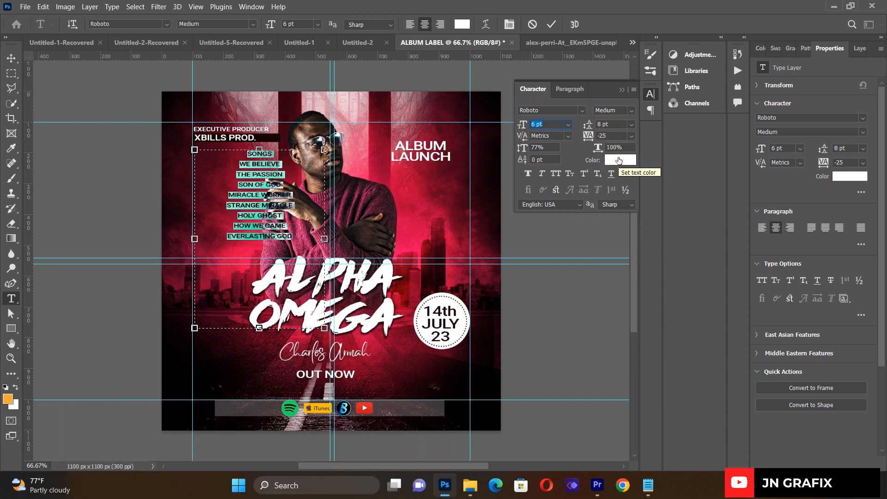
click(408, 28)
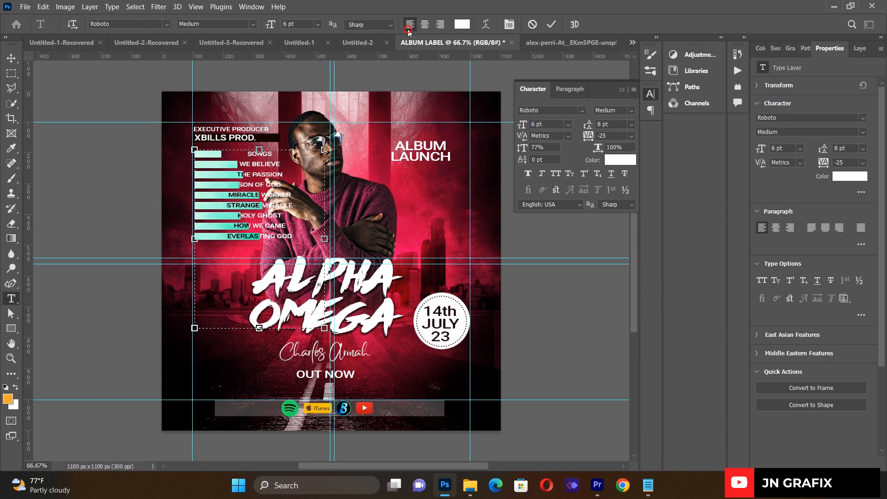
click(11, 59)
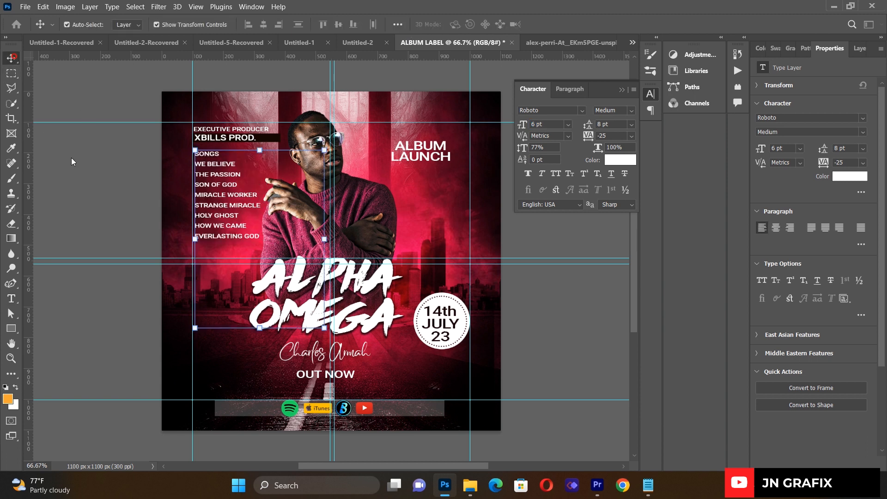
- Set the song list's leading to 6 pt and move the list slightly lower
drag(214, 218, 216, 220)
click(12, 299)
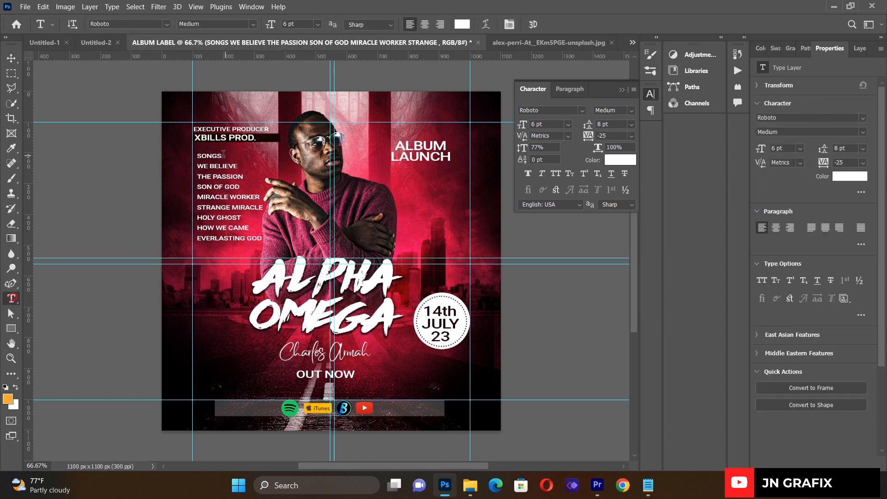
drag(197, 156, 262, 239)
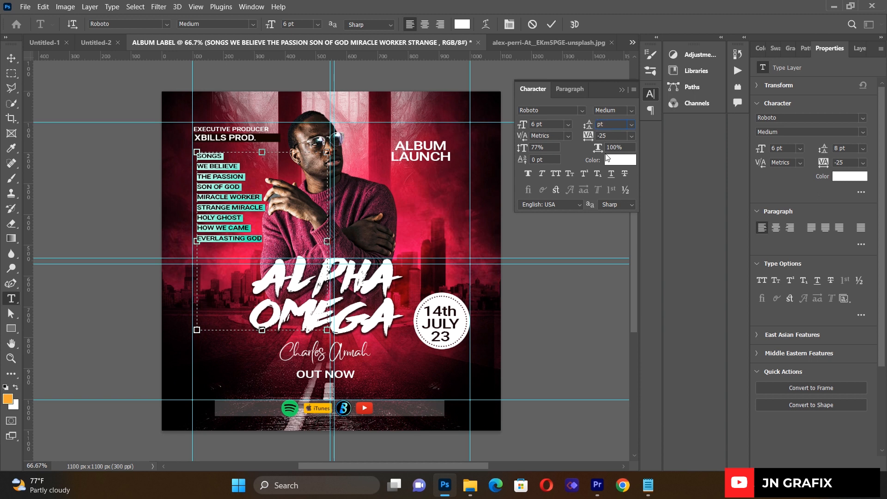
key(Return)
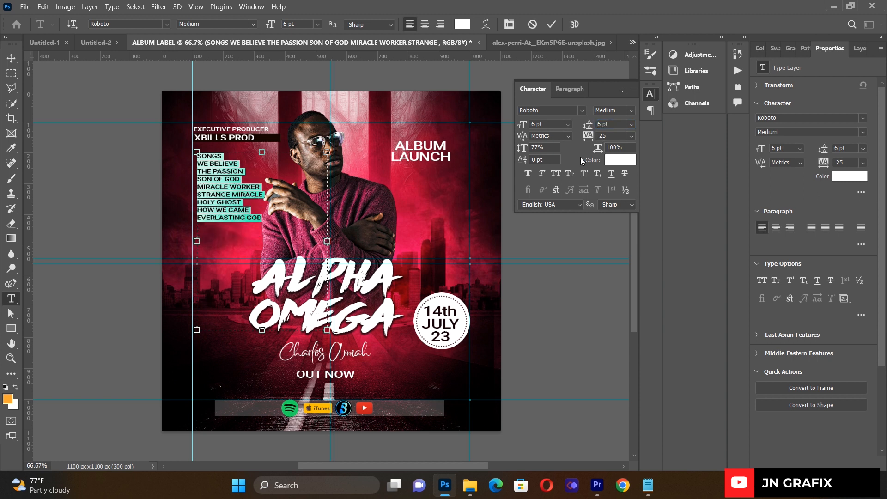
click(12, 59)
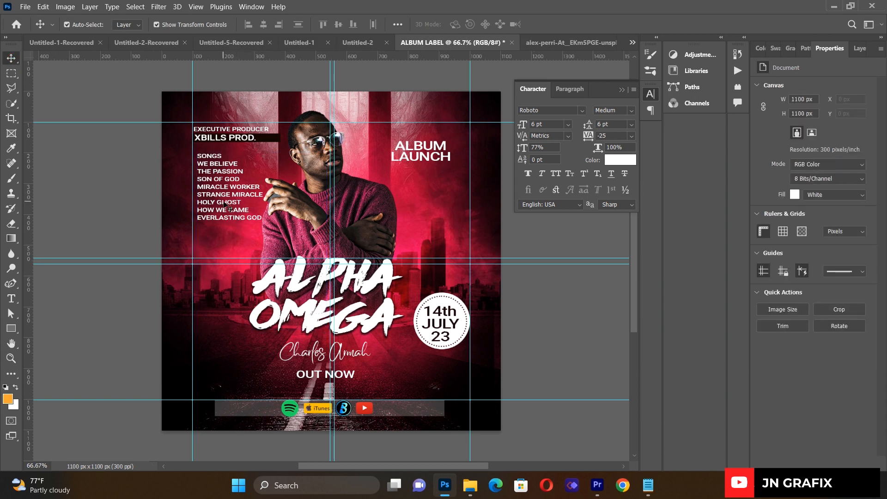
drag(224, 204, 224, 210)
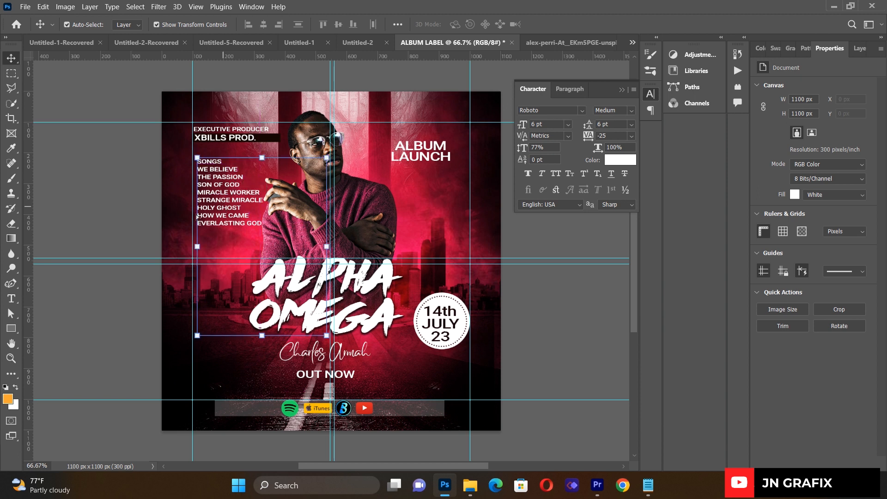
click(123, 196)
- Shift the man a little to the right and nudge the song list up slightly
click(308, 218)
drag(309, 221, 316, 221)
click(133, 231)
click(210, 209)
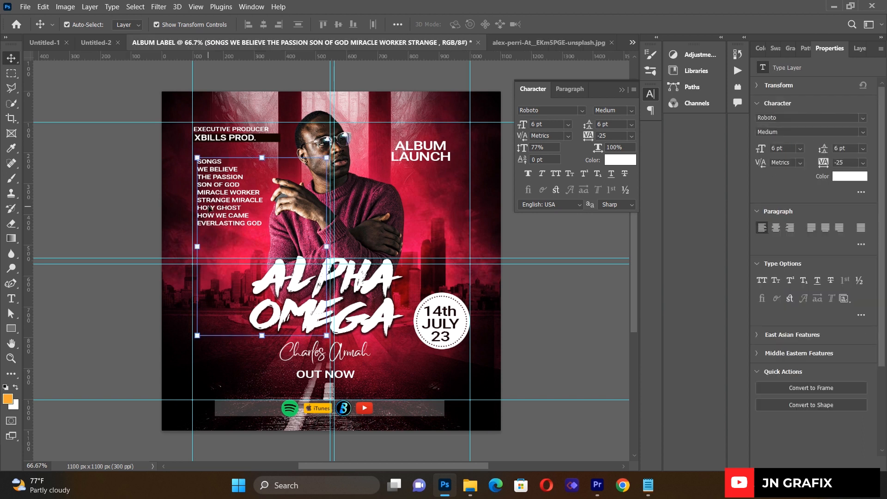
key(Up)
key(Up)
key(Up)
key(Up)
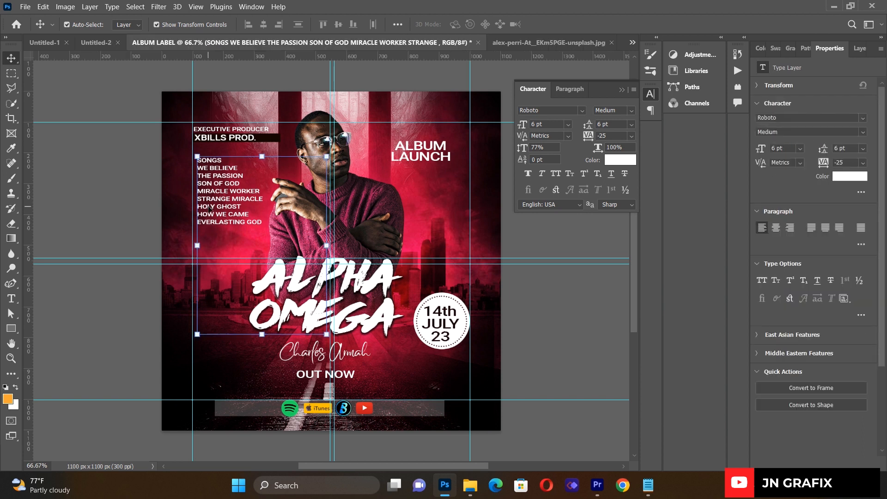
click(131, 190)
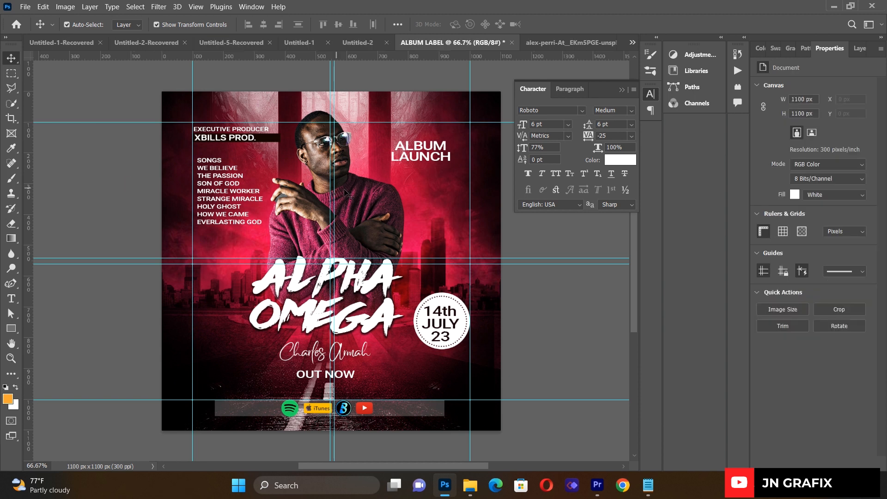
- Raise the ALBUM LAUNCH title higher on the poster
drag(423, 154, 420, 140)
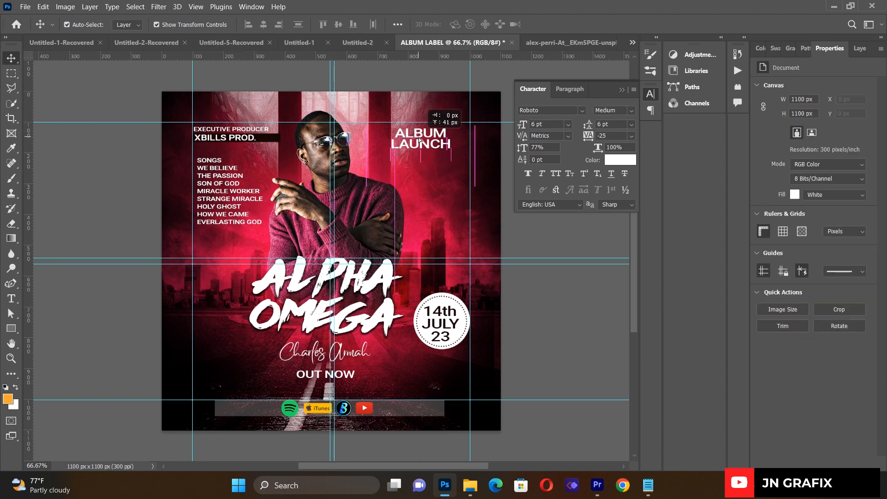
drag(420, 140, 420, 140)
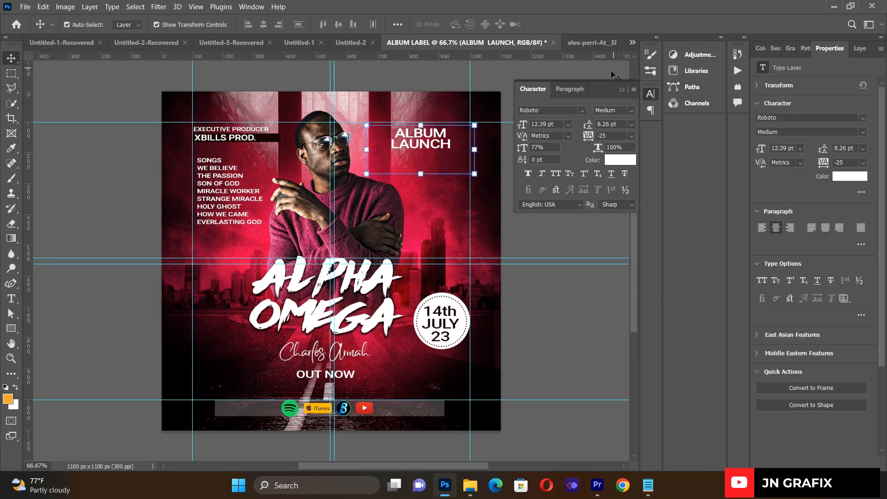
click(619, 85)
click(551, 190)
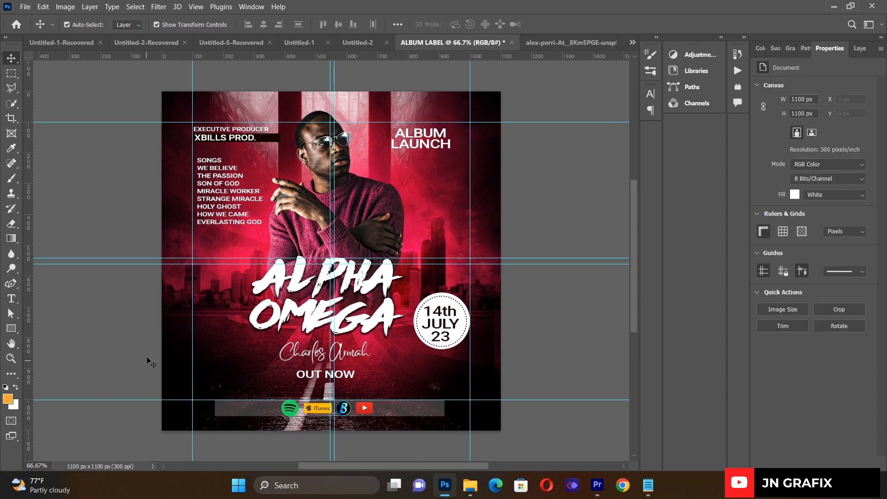
- Draw a small circle below the date badge and fill it near-black
click(11, 329)
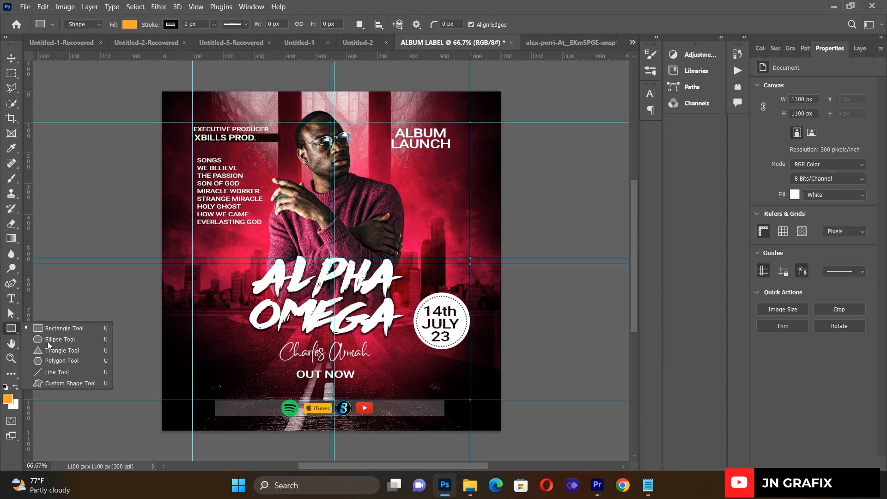
click(51, 343)
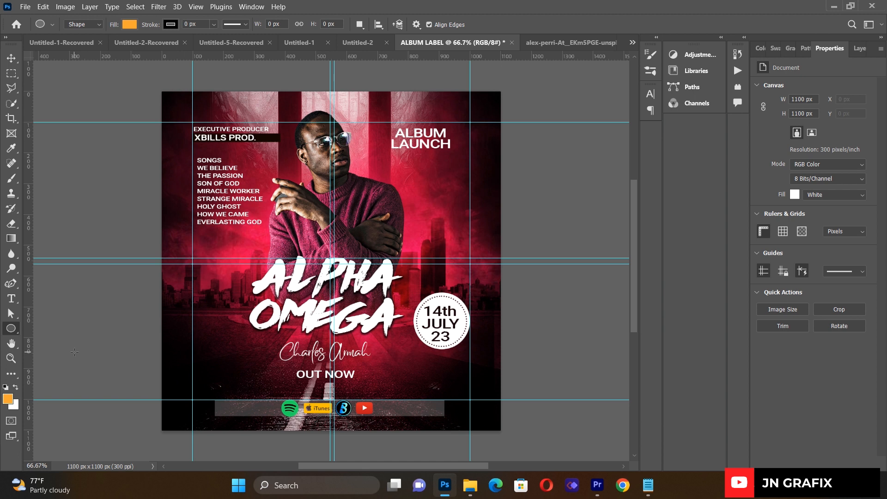
click(14, 299)
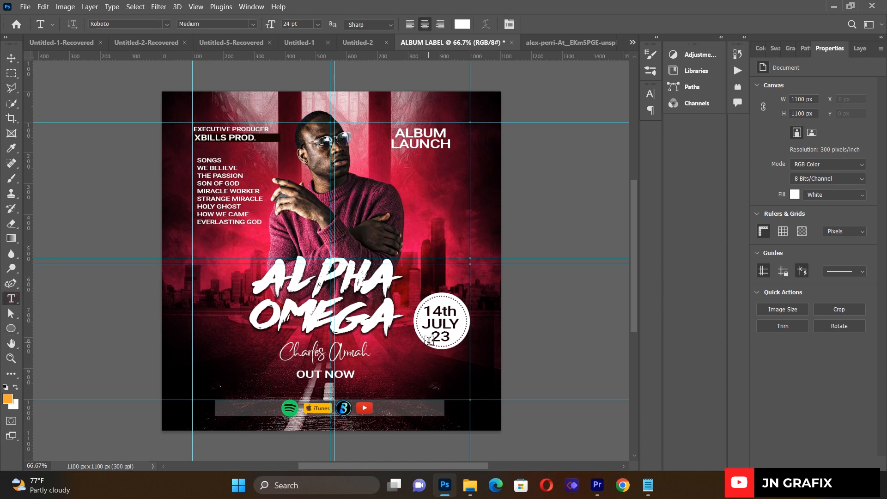
click(11, 328)
drag(407, 343, 450, 384)
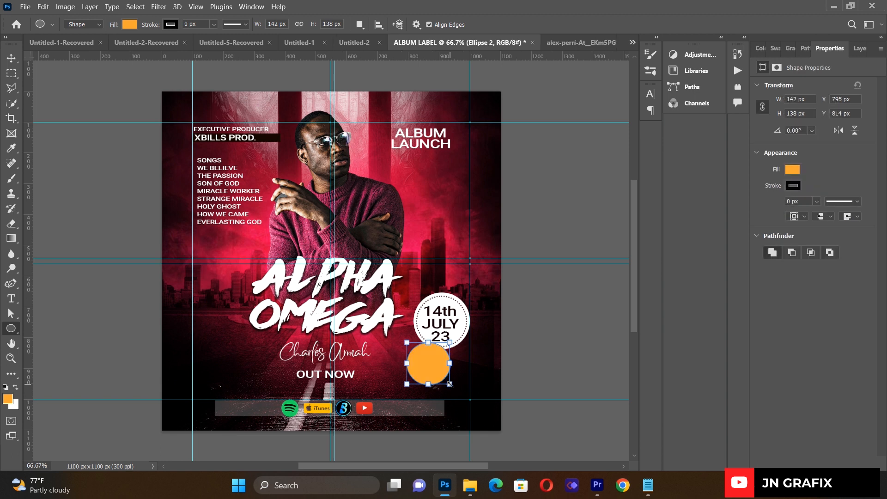
click(793, 170)
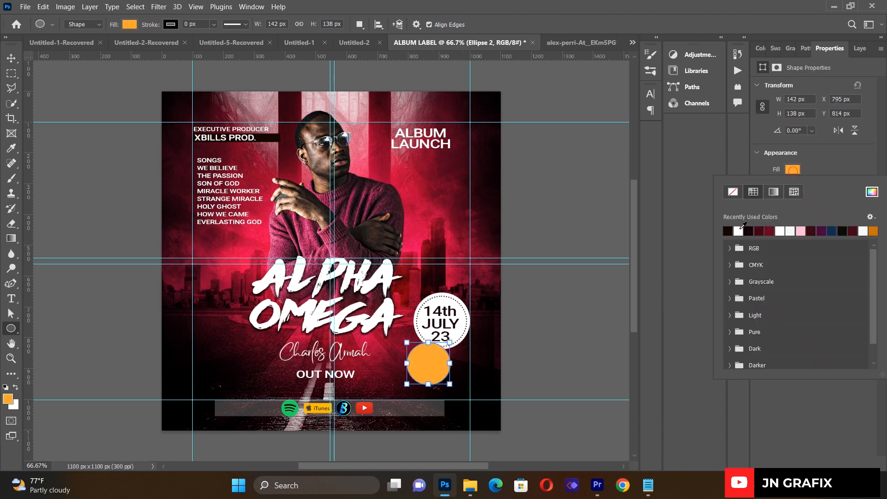
click(728, 231)
click(11, 58)
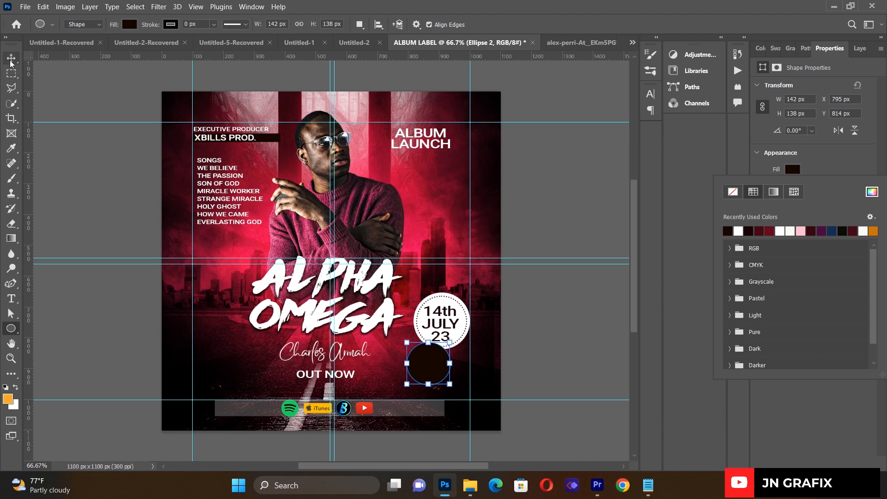
click(54, 170)
click(11, 298)
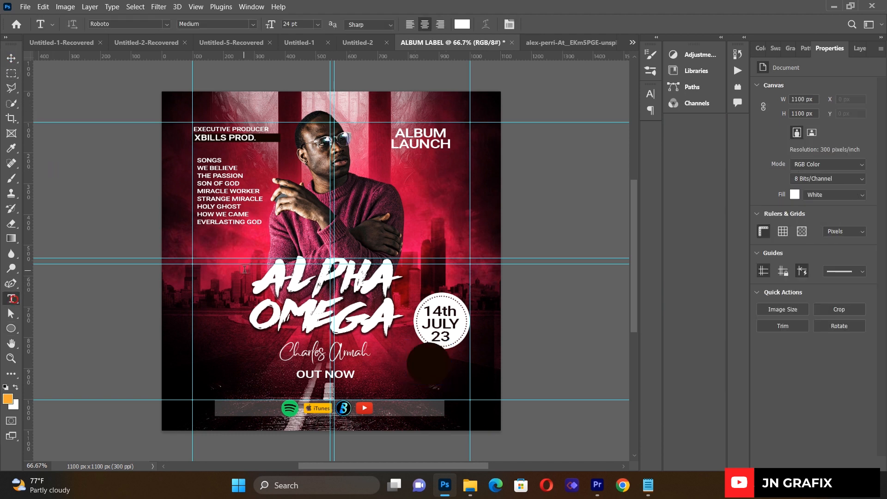
- Create a text box and type 4PM
drag(214, 306, 381, 385)
key(BackSpace)
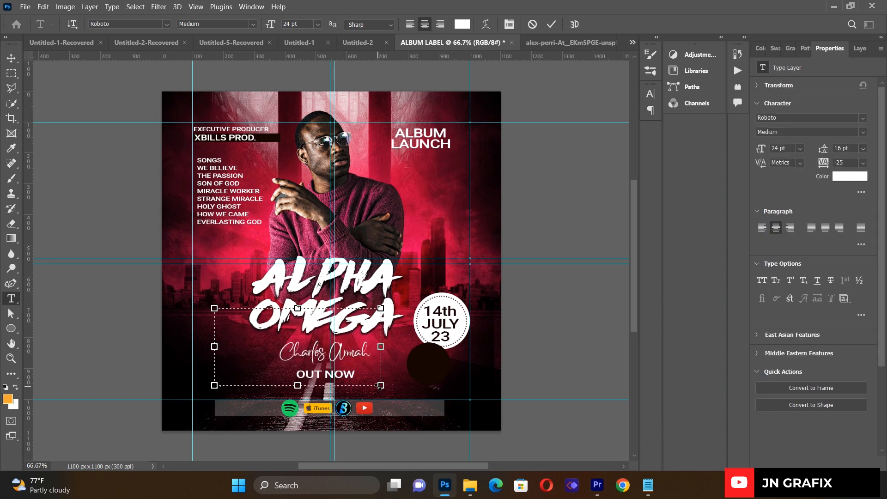
text(4PM)
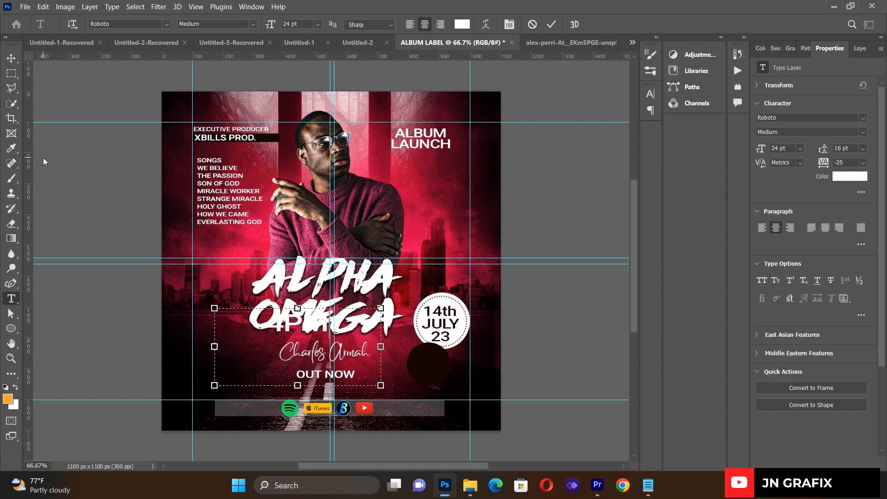
click(10, 59)
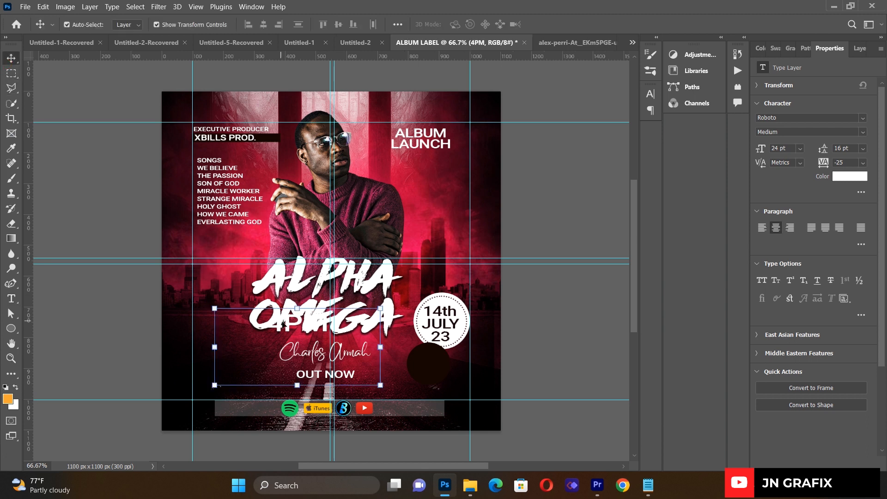
- Move and shrink the 4PM text so it sits centred inside the dark circle
drag(285, 325, 414, 368)
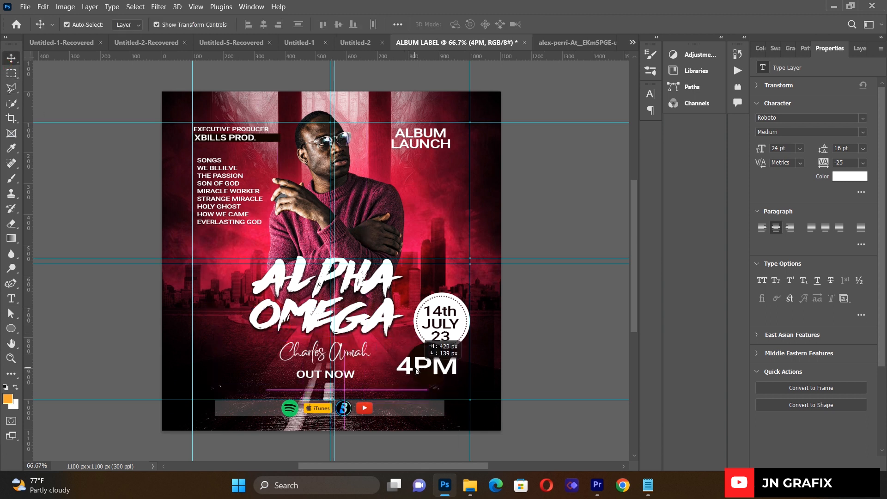
drag(510, 390, 435, 370)
key(Up)
key(Up)
key(Up)
key(Up)
key(Up)
key(Up)
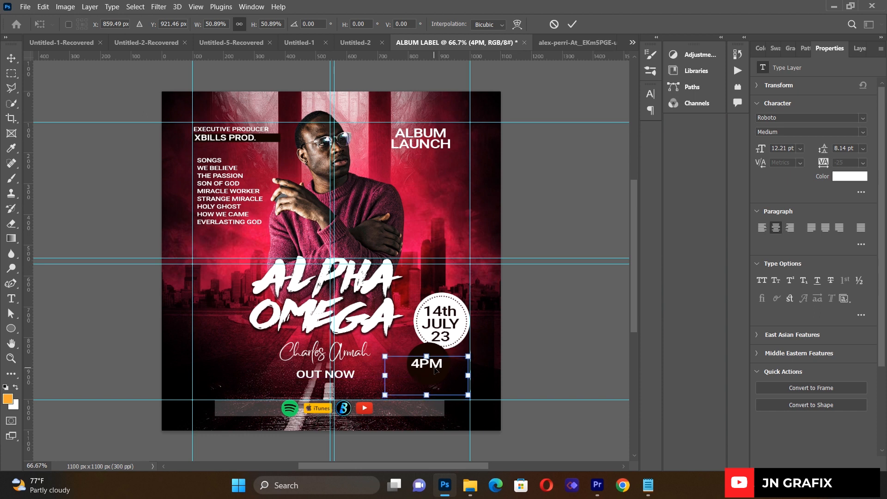
key(Right)
click(110, 177)
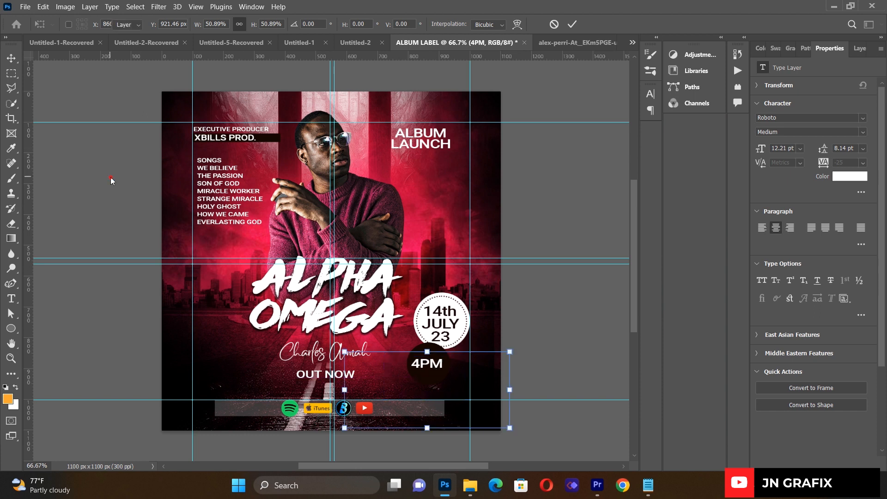
click(98, 233)
click(112, 375)
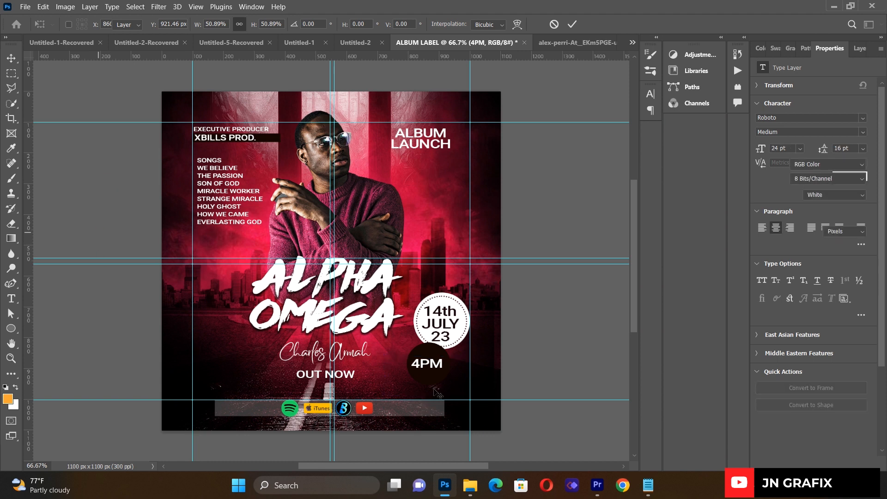
click(439, 355)
- Add a 6 px white Stroke effect to the dark 4PM circle, sampling white from the date badge
click(859, 48)
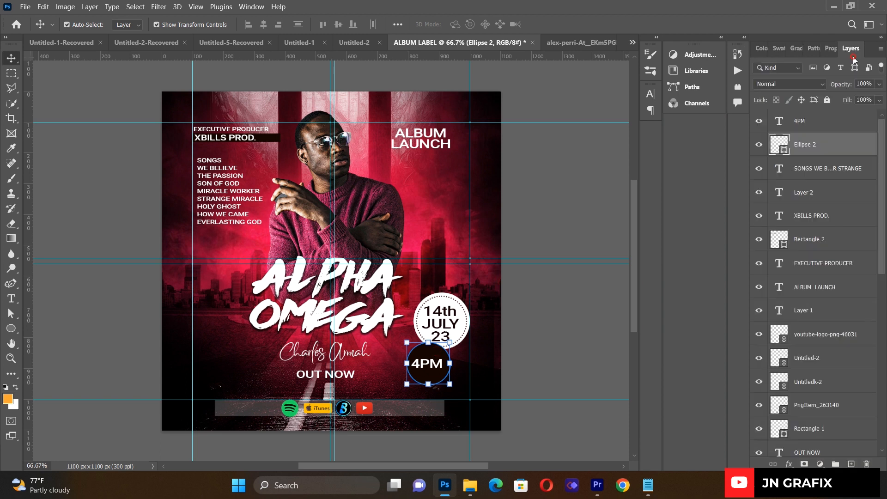
click(790, 464)
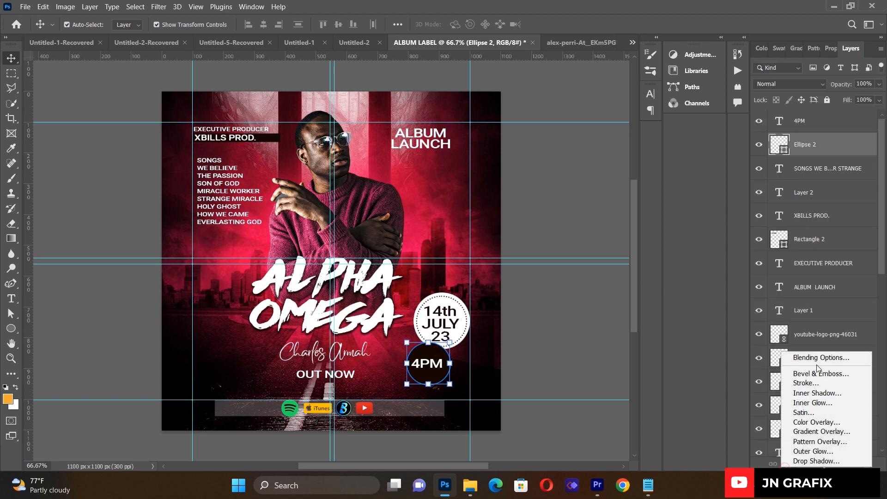
click(816, 383)
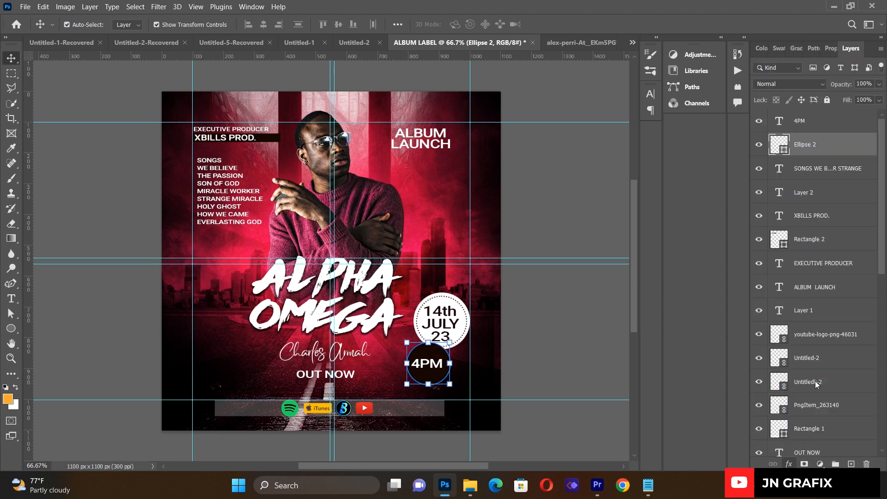
mouse_move(665, 183)
mouse_down()
mouse_move(741, 175)
mouse_move(787, 150)
mouse_up()
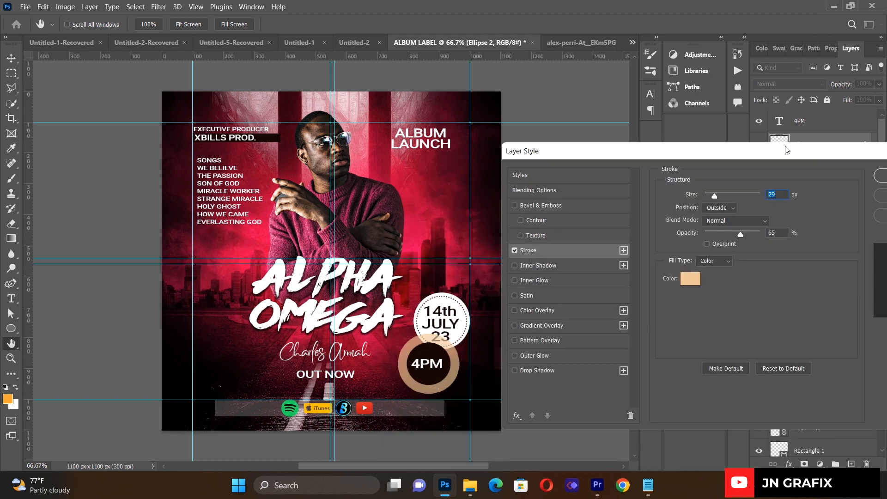
drag(717, 193, 708, 194)
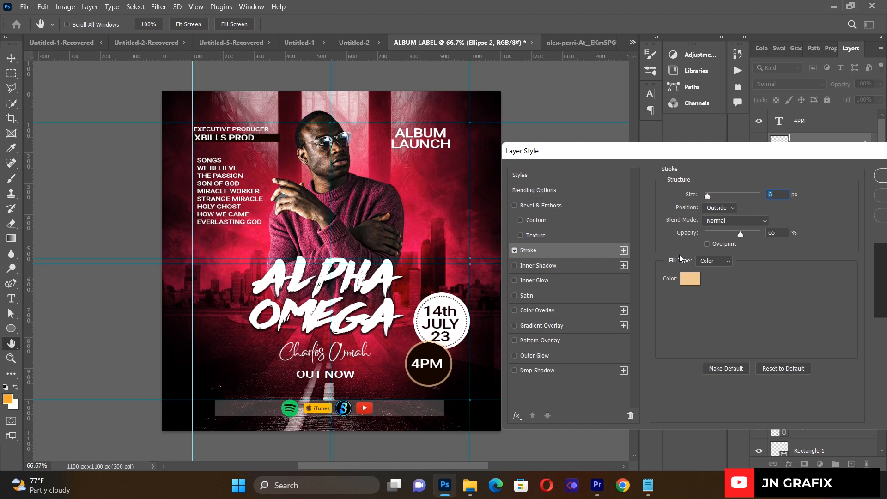
click(690, 287)
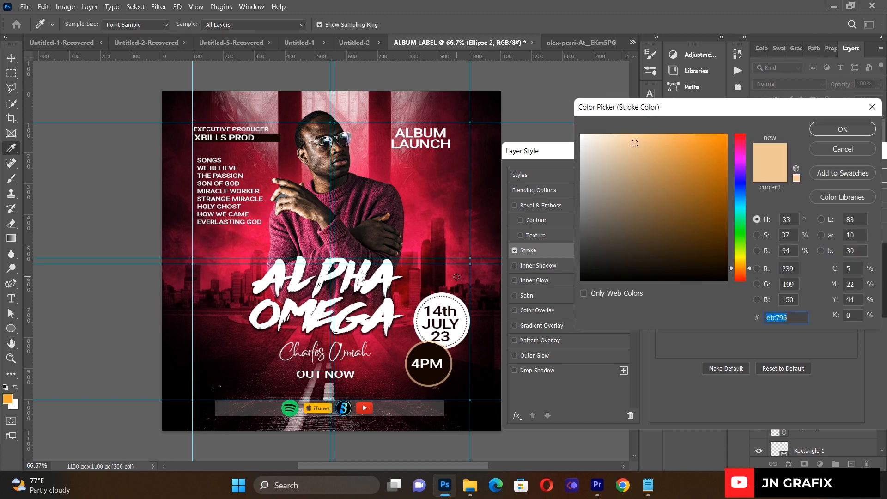
click(456, 308)
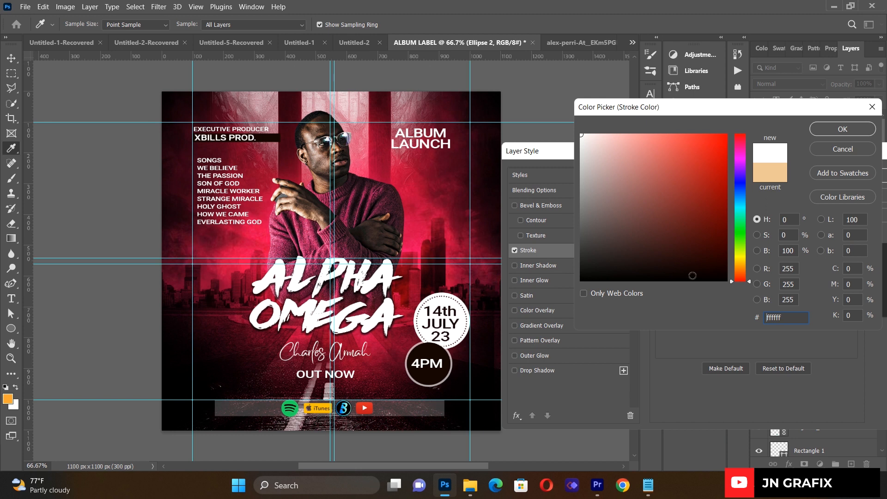
click(867, 131)
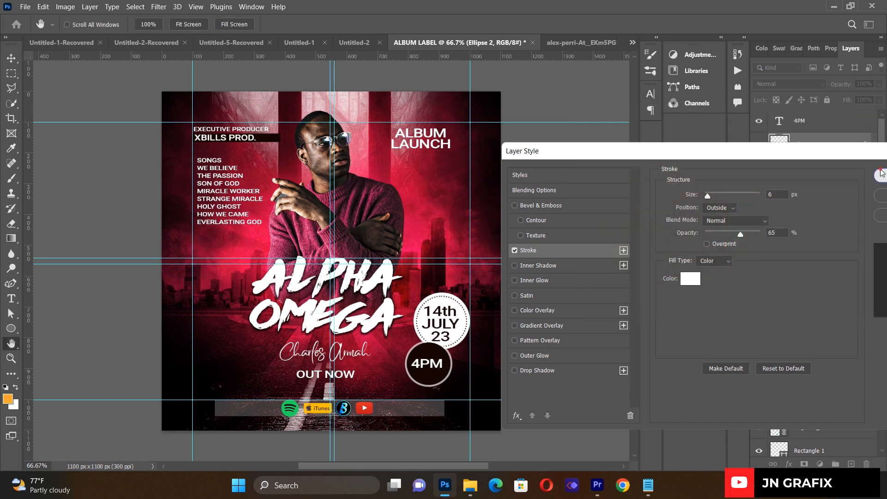
click(878, 173)
click(603, 183)
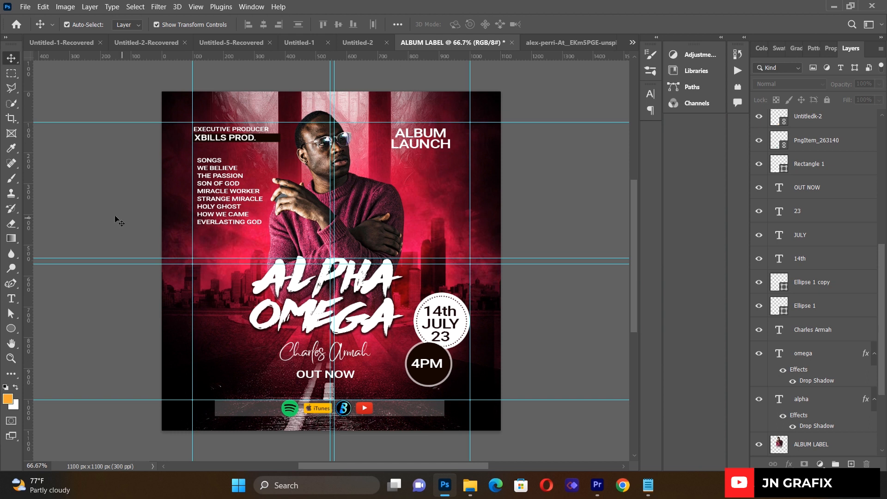
- Place the orange light-burst image as a linked layer above the ALBUM LABEL photo layer
click(365, 218)
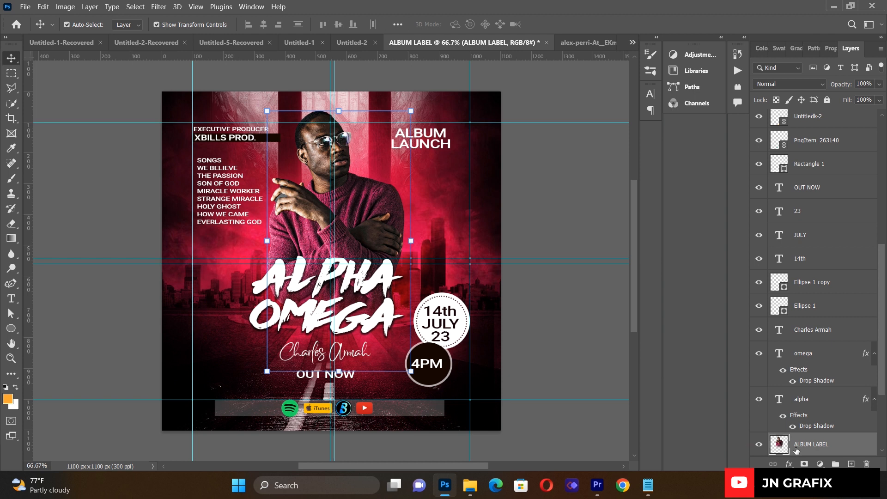
click(25, 6)
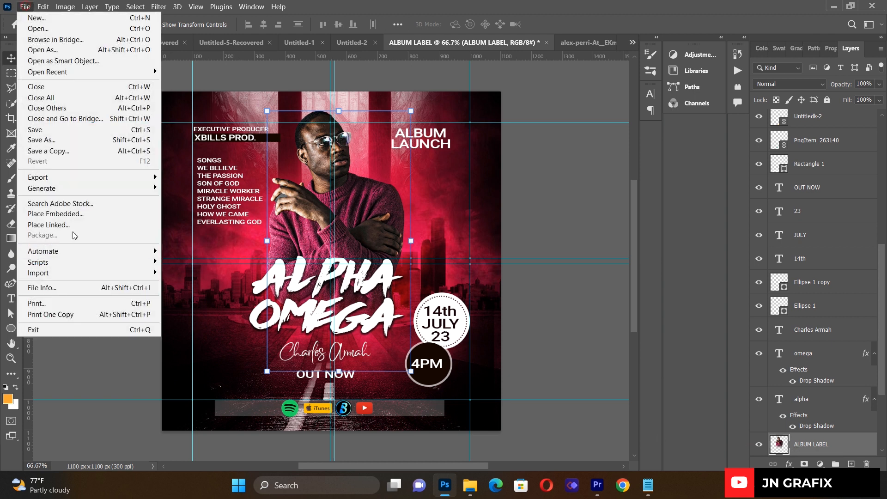
click(73, 228)
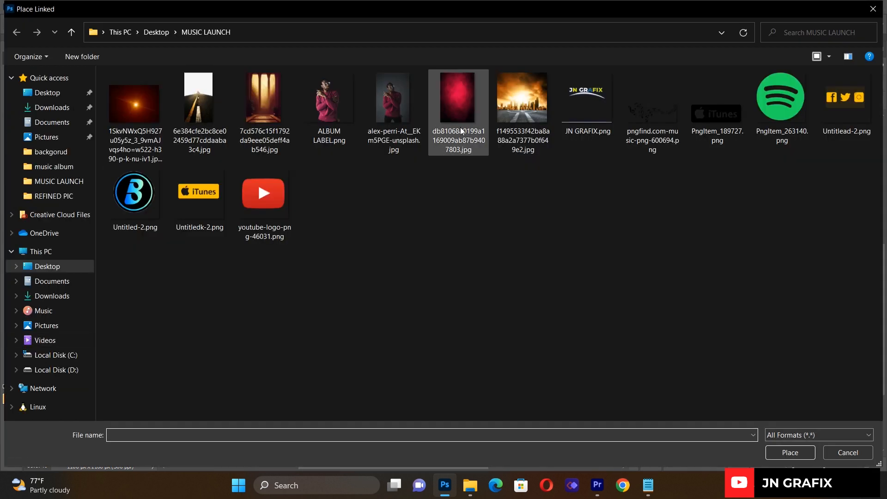
double_click(140, 120)
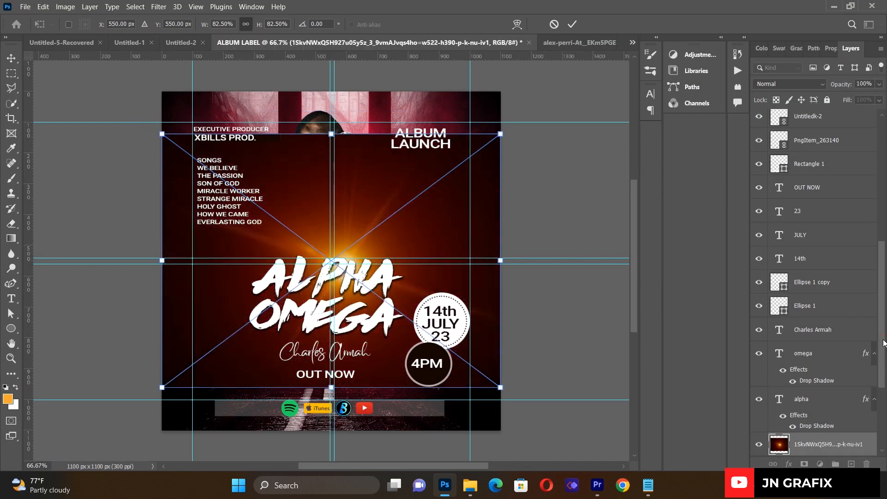
drag(883, 340, 883, 365)
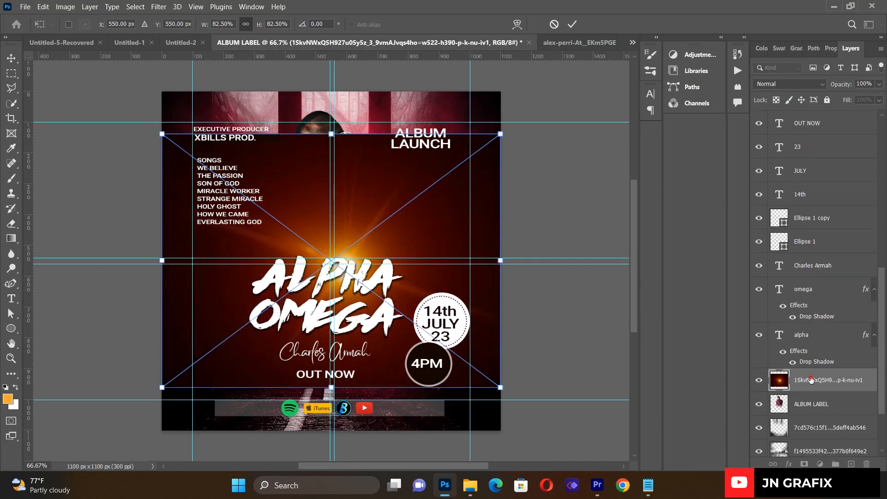
key(Return)
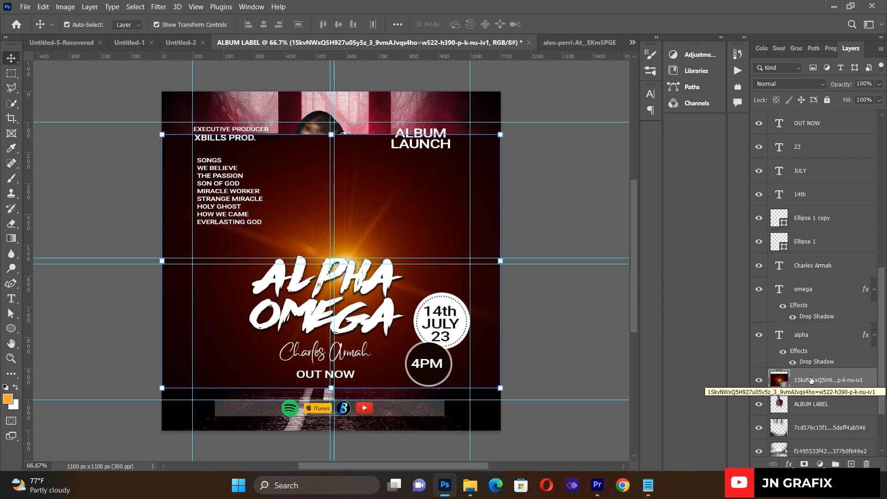
- Set the light-burst layer to Color Dodge and enlarge it to about 133% as a glow over the man
click(777, 85)
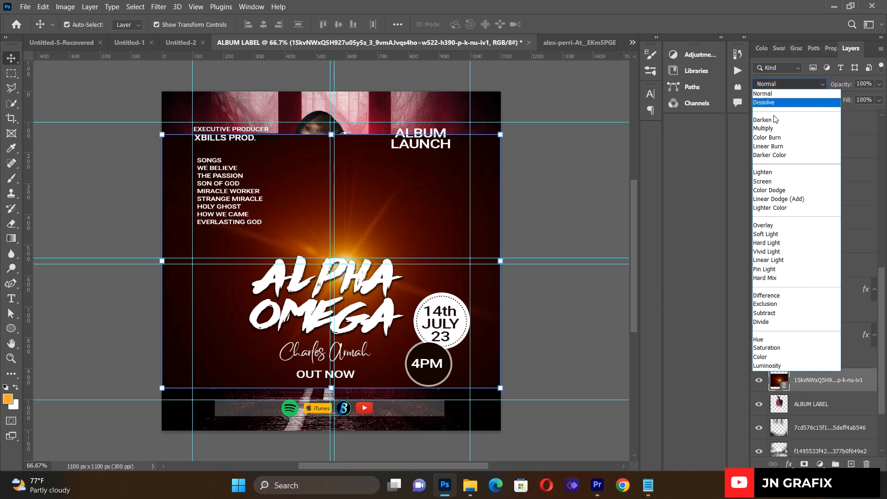
click(769, 191)
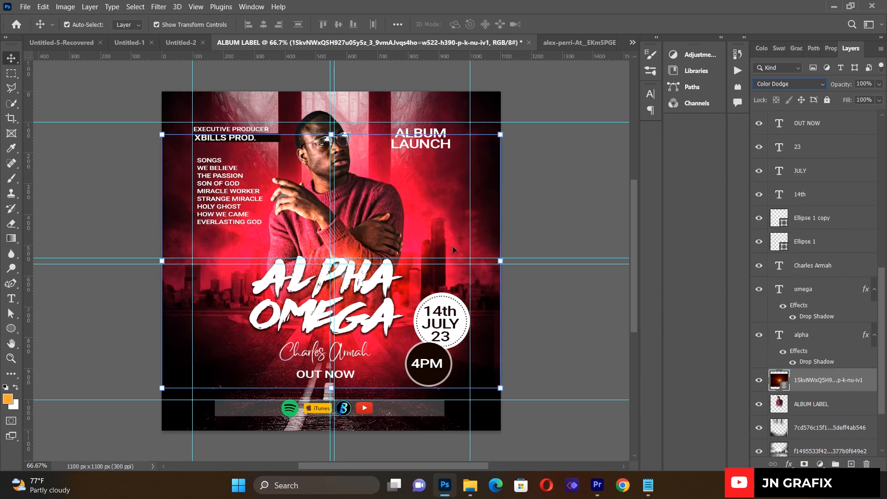
mouse_move(381, 242)
mouse_down()
mouse_move(379, 165)
mouse_move(378, 173)
mouse_up()
drag(502, 198, 590, 186)
drag(402, 215, 361, 243)
drag(314, 82, 315, 32)
drag(346, 263, 347, 304)
mouse_move(635, 243)
mouse_down()
mouse_move(633, 267)
mouse_move(632, 256)
mouse_up()
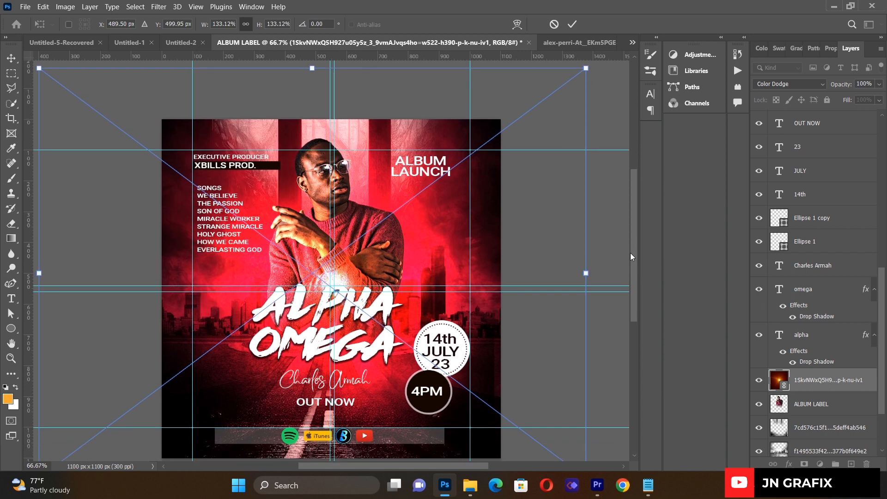
click(11, 58)
click(97, 169)
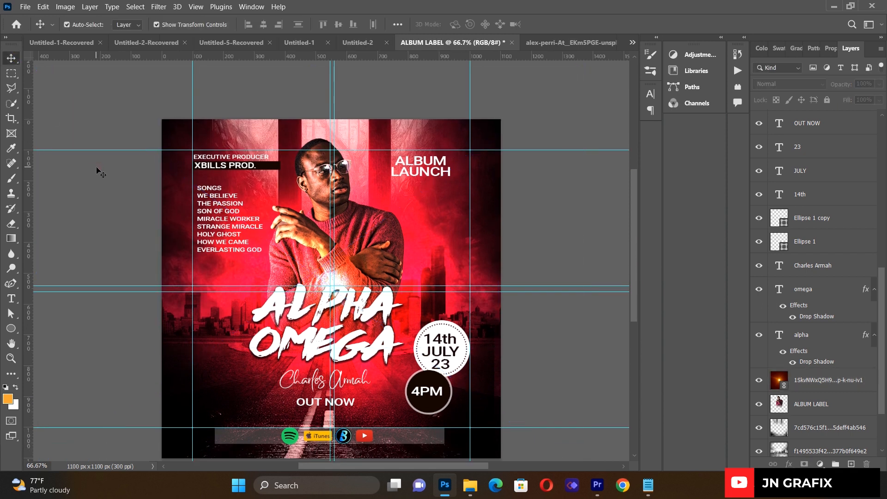
drag(633, 191, 634, 199)
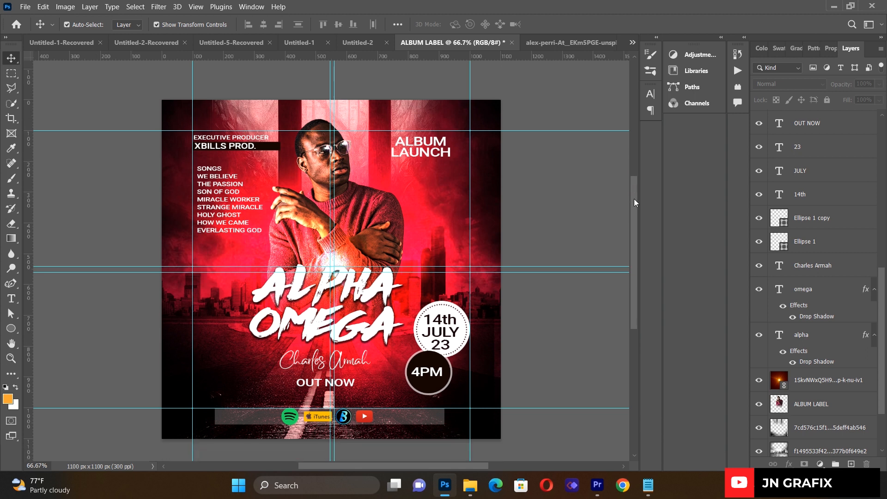